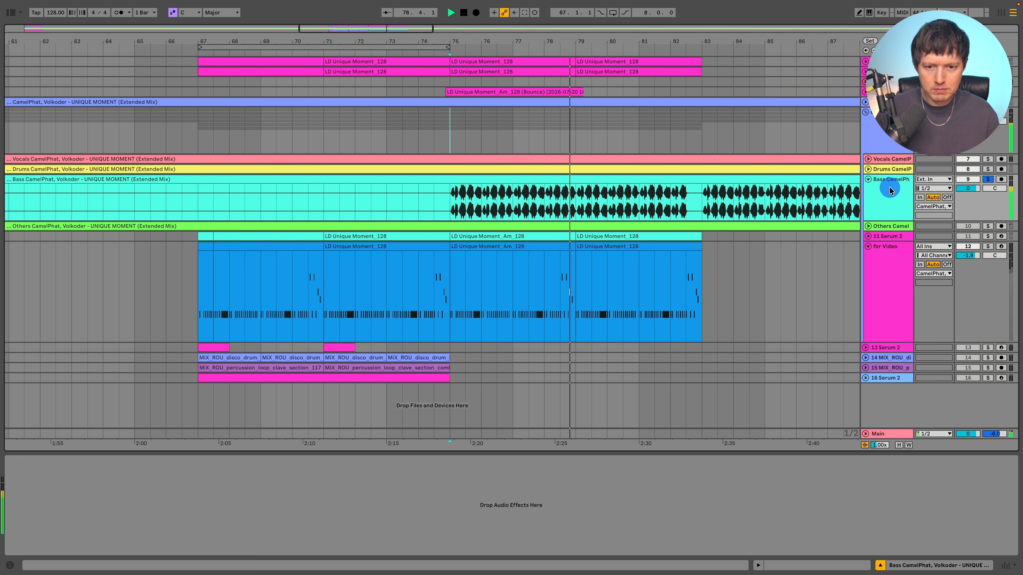
Replay the soloed bass stem and open the LD Unique Moment_Am_128 clip on the for Video track to examine its MIDI notes
{"action": "key", "text": "space"}
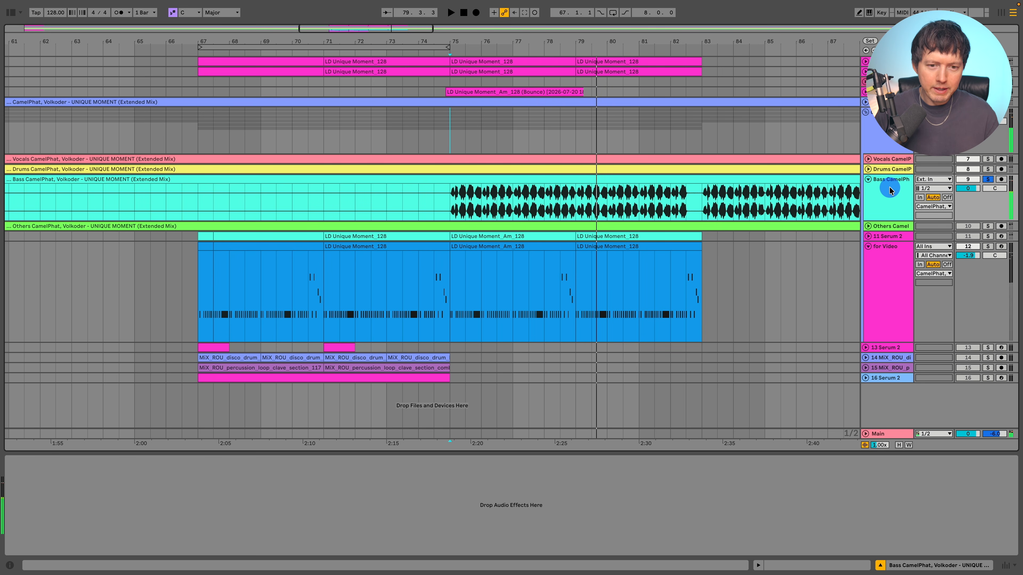
{"action": "key", "text": "space"}
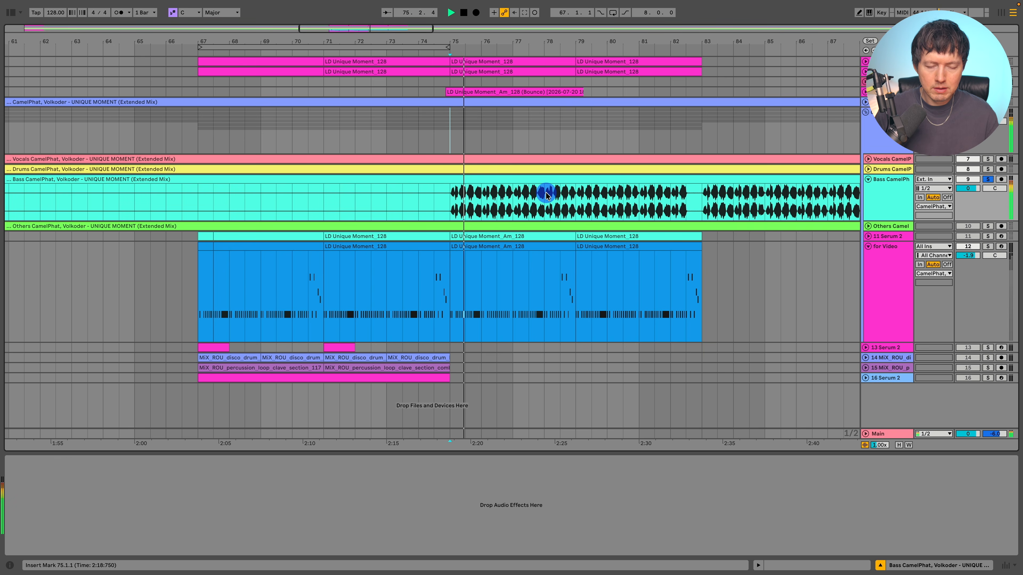
{"action": "left_click", "coordinate": [882, 277]}
{"action": "double_click", "coordinate": [530, 244]}
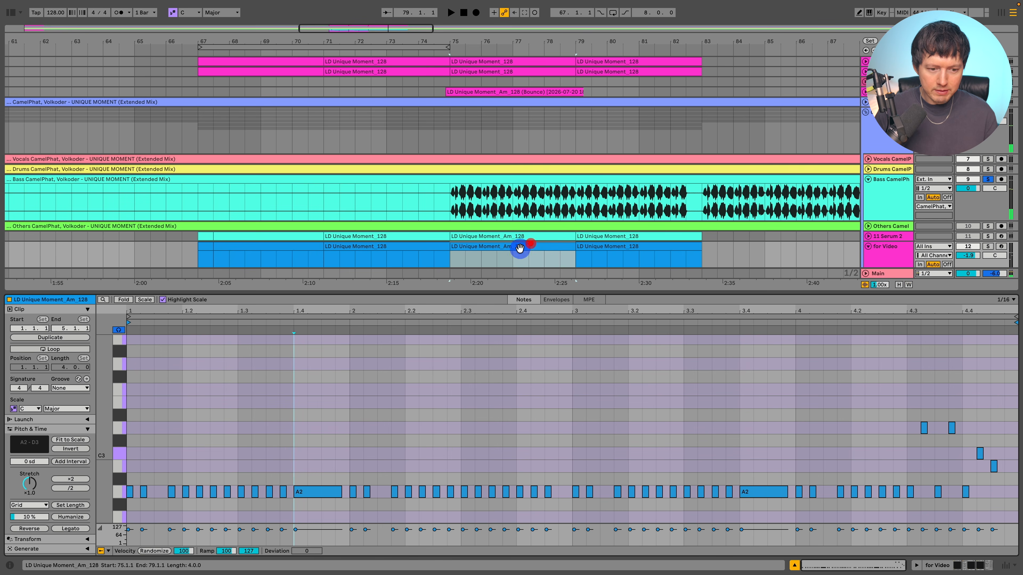
{"action": "scroll", "coordinate": [241, 407], "scroll_direction": "down", "scroll_amount": 2}
{"action": "left_click", "coordinate": [111, 418]}
{"action": "left_click_drag", "start_coordinate": [111, 415], "coordinate": [117, 415]}
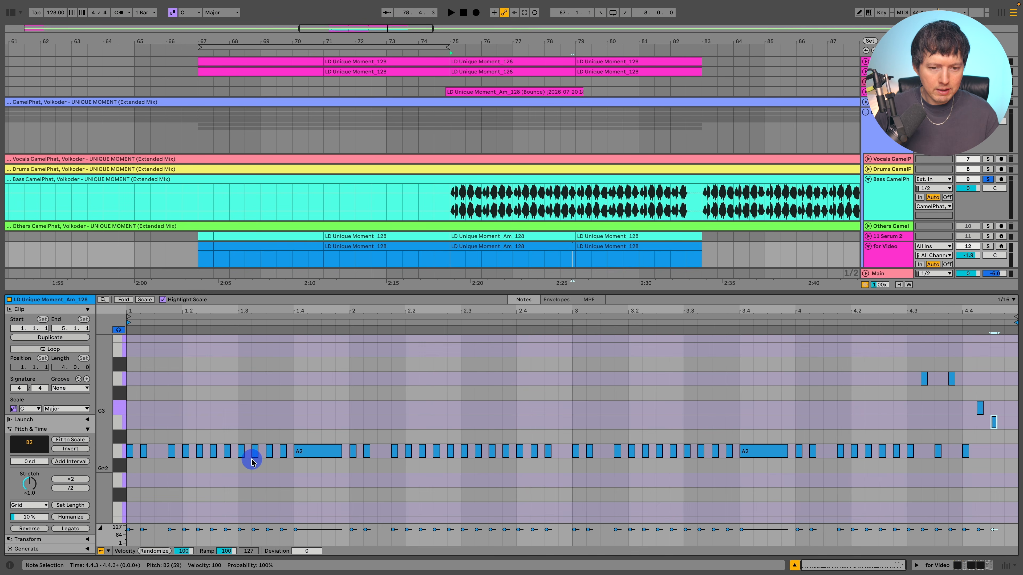
Display the clip's Pitch Bend envelope under MIDI Ctrl to examine its bends
{"action": "left_click", "coordinate": [562, 299]}
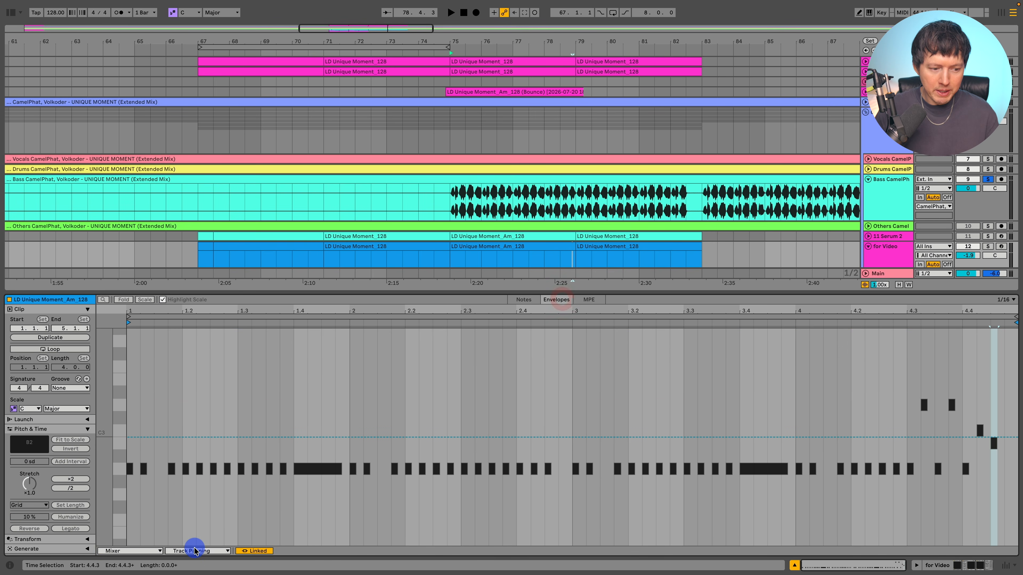
{"action": "left_click", "coordinate": [135, 550]}
{"action": "left_click", "coordinate": [132, 500]}
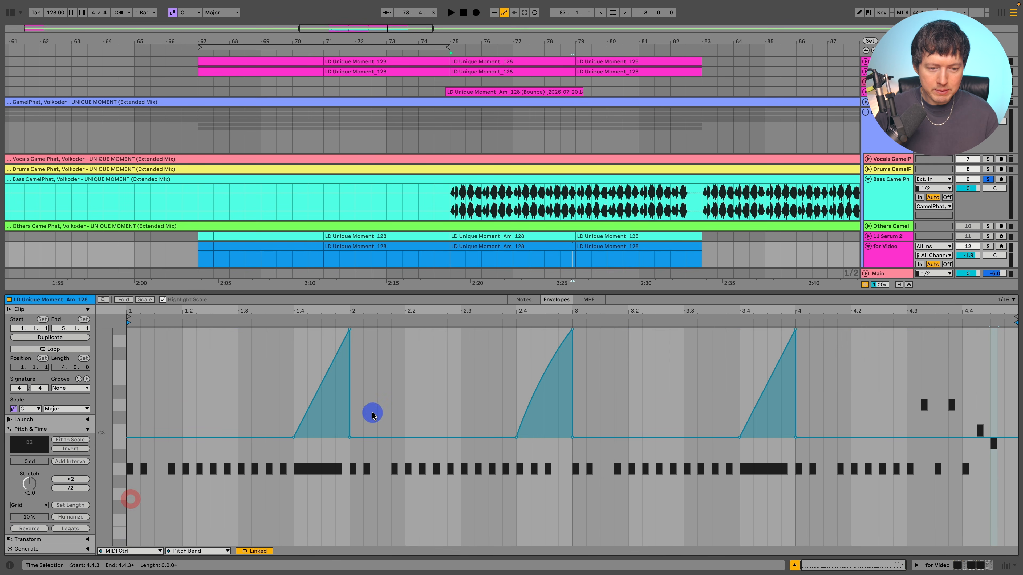
{"action": "left_click", "coordinate": [295, 382]}
Solo the for Video track and play it back on its own
{"action": "scroll", "coordinate": [565, 217], "scroll_direction": "down", "scroll_amount": 3}
{"action": "left_click", "coordinate": [988, 199]}
{"action": "key", "text": "space"}
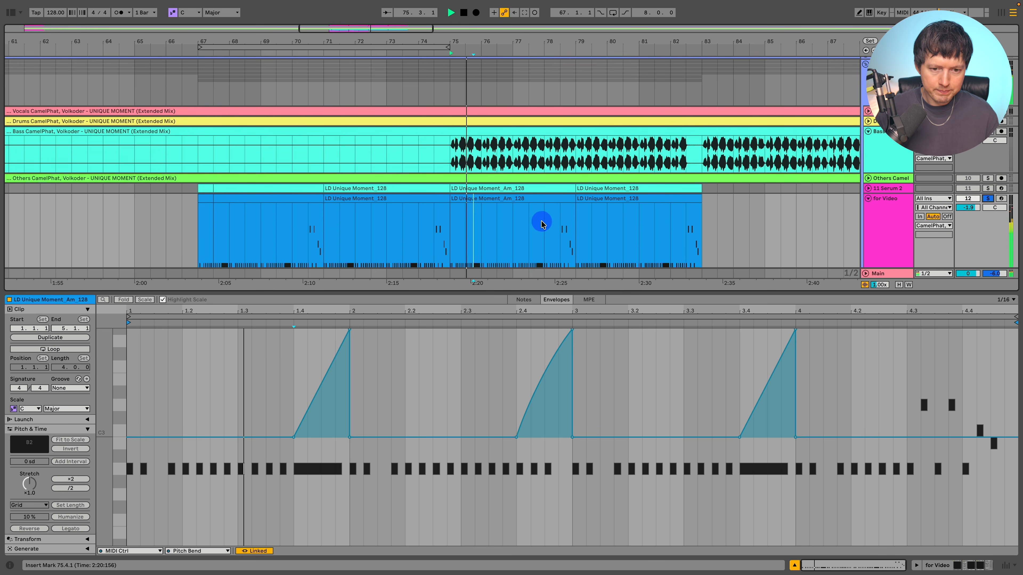
Inspect the Serum 2 patch in the for Video track's device chain, close its window and switch off Kickstart 2
{"action": "left_click", "coordinate": [959, 566]}
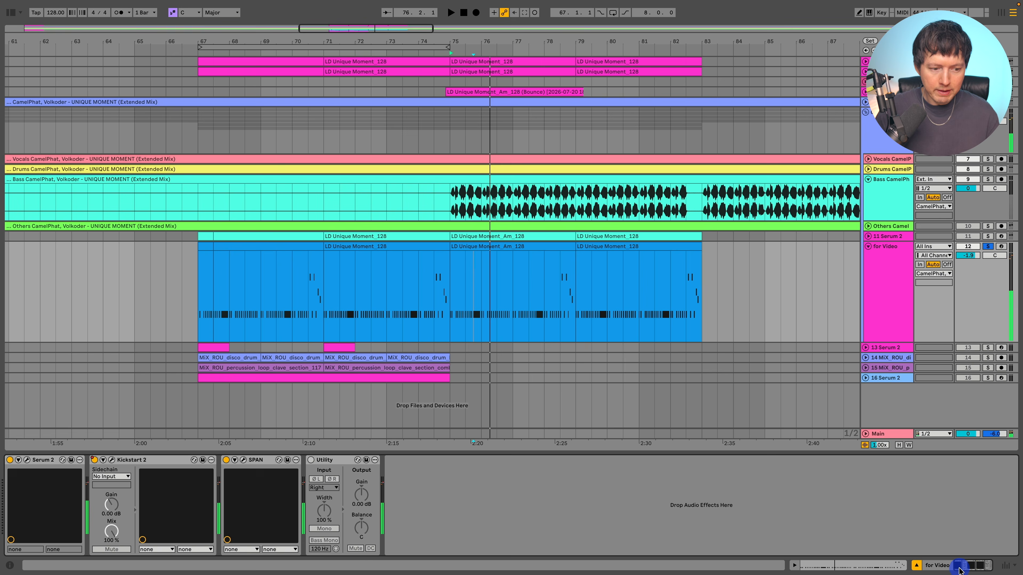
{"action": "left_click", "coordinate": [28, 460]}
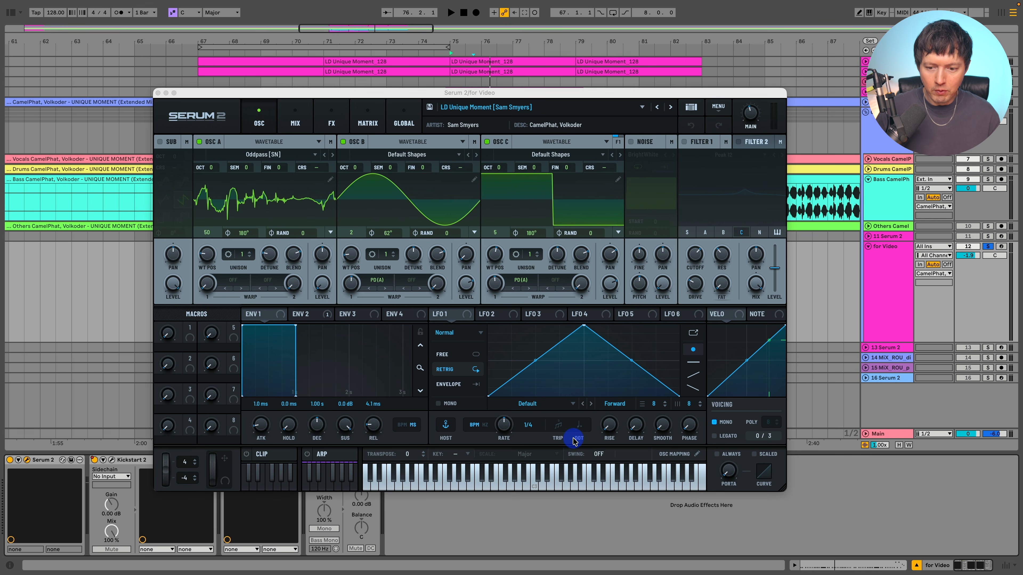
{"action": "left_click", "coordinate": [158, 93]}
{"action": "left_click", "coordinate": [95, 460]}
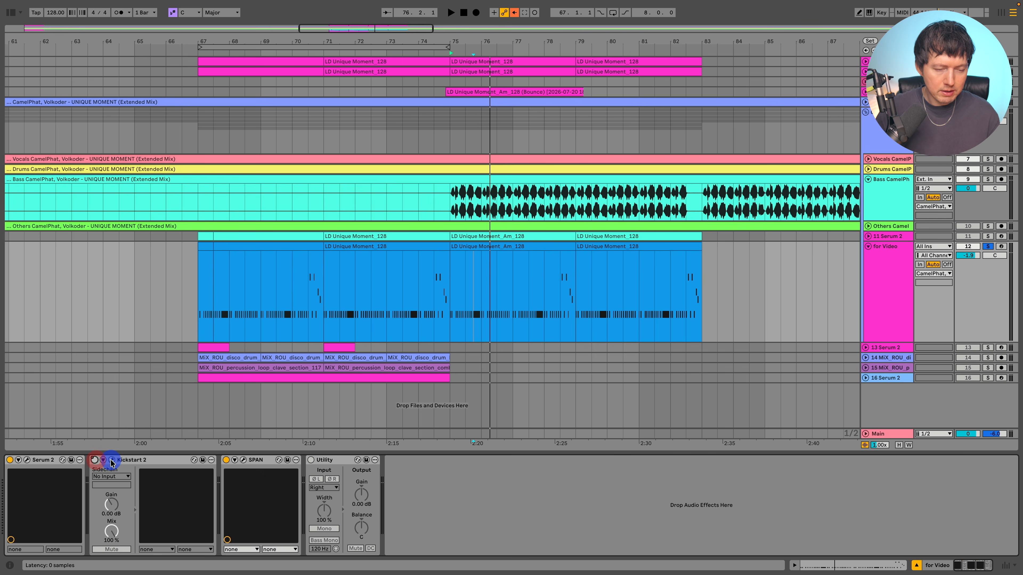
Loop the arrangement over the LD Unique Moment_Am_128 clip at bar 75 on the for Video track and play it
{"action": "left_click", "coordinate": [472, 253]}
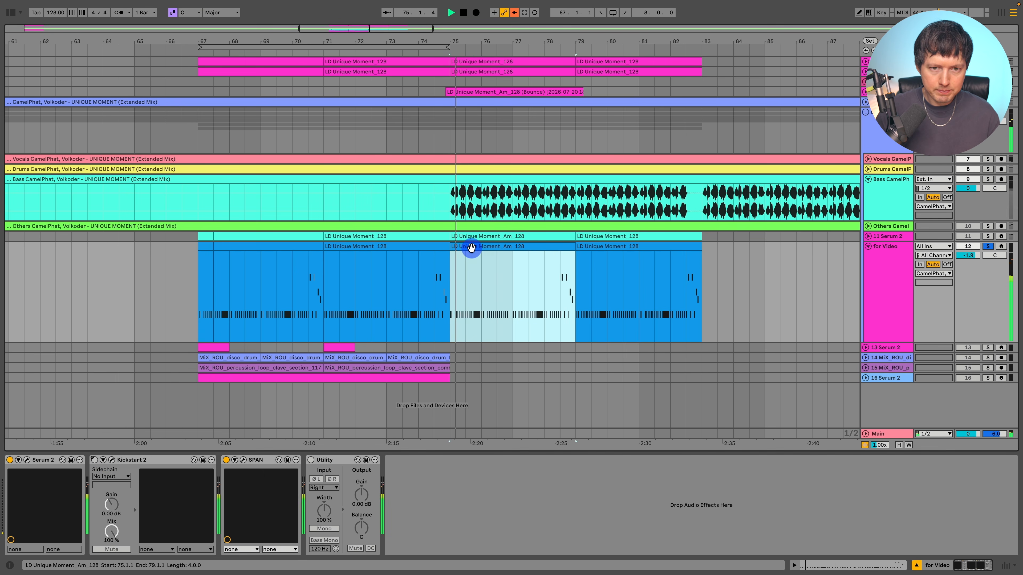
{"action": "key", "text": "ctrl+l"}
{"action": "key", "text": "space"}
Bypass the distortion, both equalizers, the delay and the convolve effect in Serum 2
{"action": "left_click", "coordinate": [27, 461]}
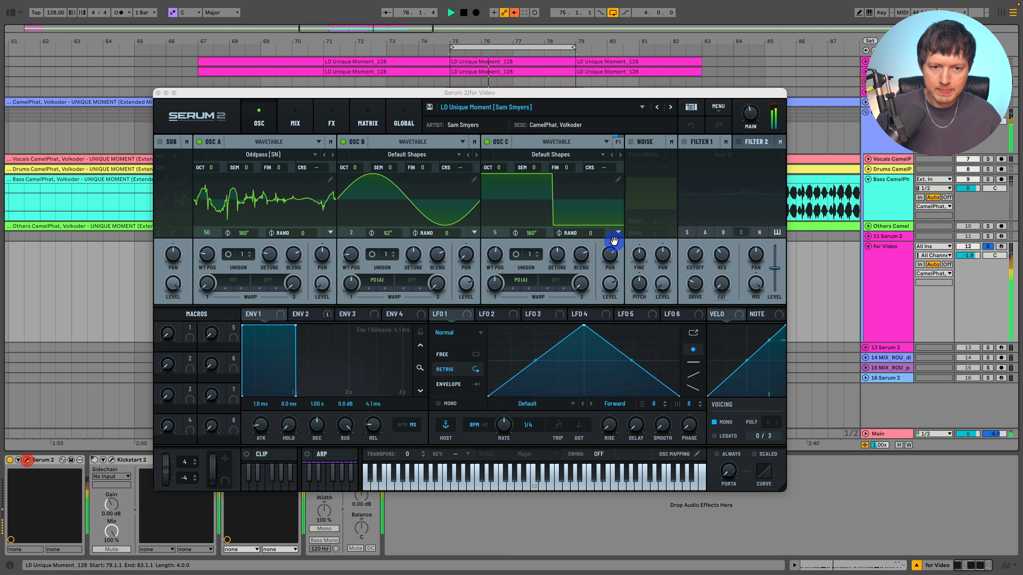
{"action": "left_click", "coordinate": [331, 117]}
{"action": "left_click", "coordinate": [267, 177]}
{"action": "left_click", "coordinate": [267, 193]}
{"action": "left_click", "coordinate": [266, 209]}
{"action": "left_click", "coordinate": [267, 226]}
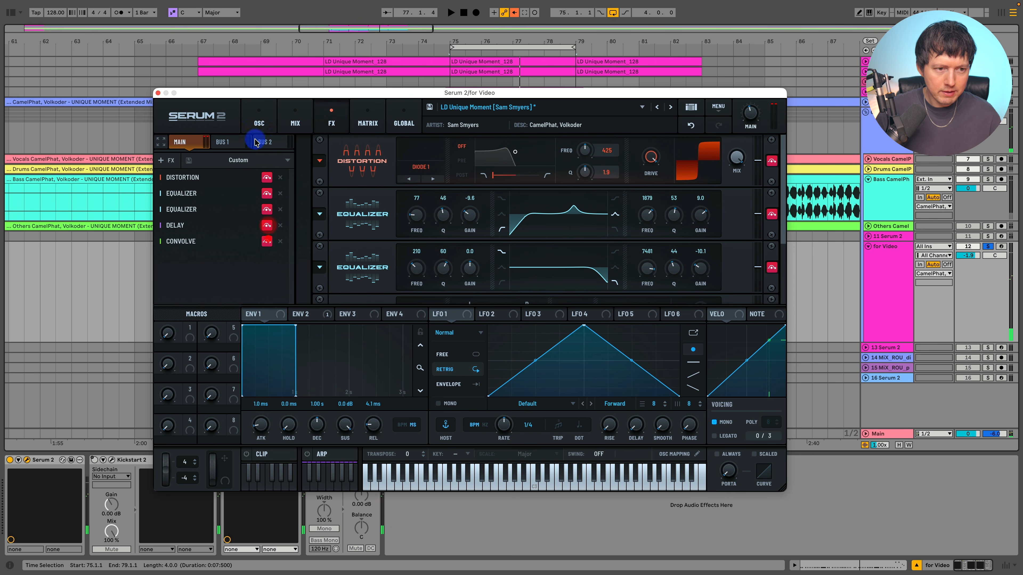
Play the loop and turn off oscillators C and B so that only oscillator A sounds
{"action": "left_click", "coordinate": [258, 117]}
{"action": "key", "text": "space"}
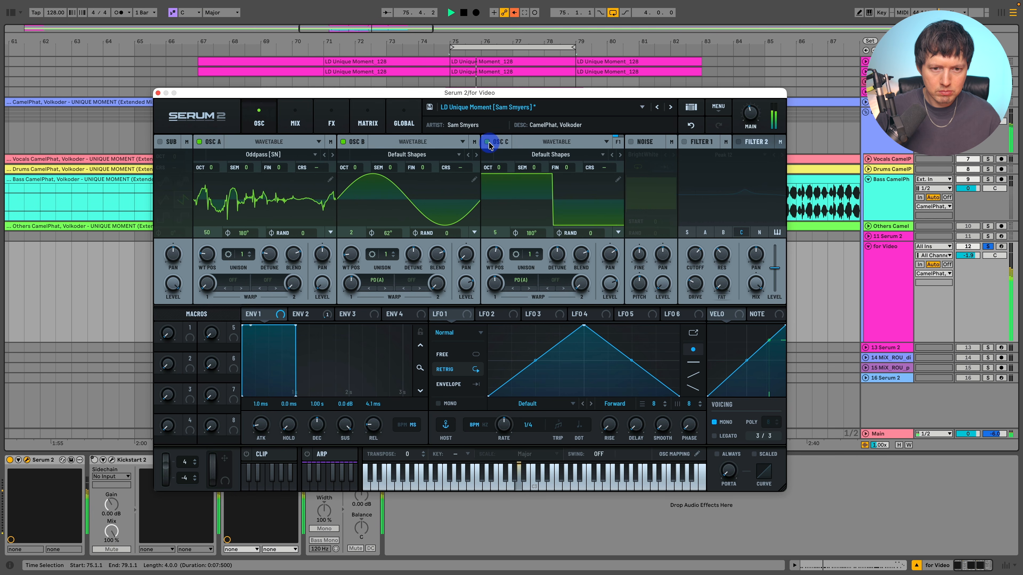
{"action": "left_click", "coordinate": [488, 141]}
{"action": "left_click", "coordinate": [344, 142]}
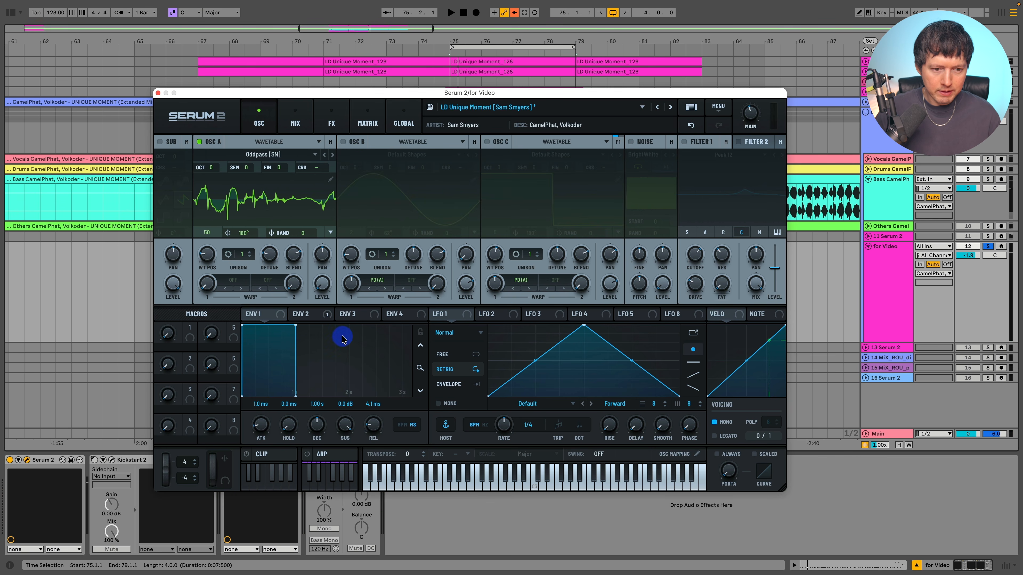
Bypass envelope 2's modulation of Main Tuning
{"action": "left_click", "coordinate": [298, 313]}
{"action": "right_click", "coordinate": [309, 314]}
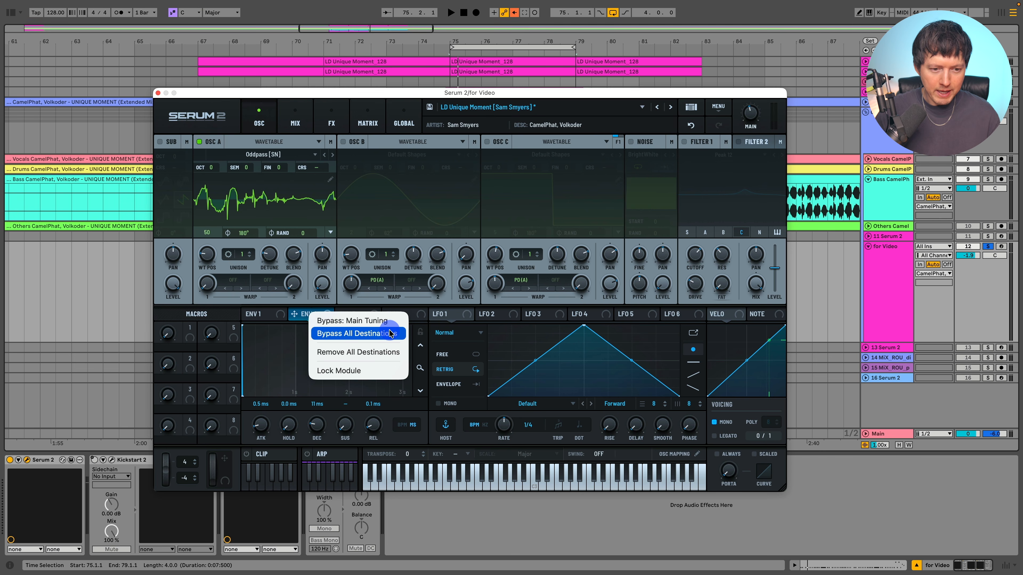
{"action": "left_click", "coordinate": [372, 323]}
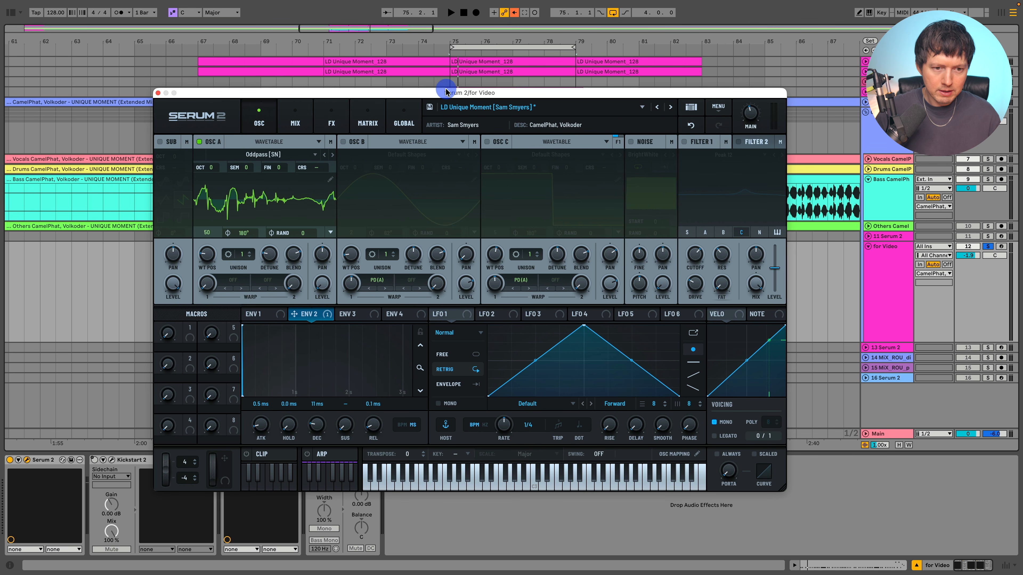
Reposition the Serum 2 window and display envelope 1 to examine its release time
{"action": "left_click_drag", "start_coordinate": [444, 94], "coordinate": [430, 74]}
{"action": "left_click", "coordinate": [248, 295]}
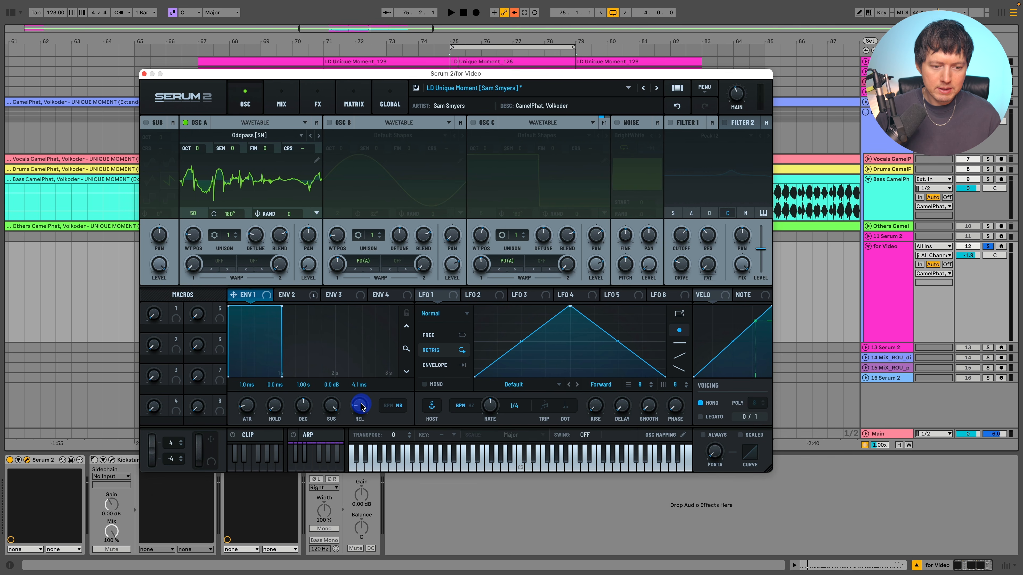
{"action": "left_click_drag", "start_coordinate": [361, 385], "coordinate": [353, 381]}
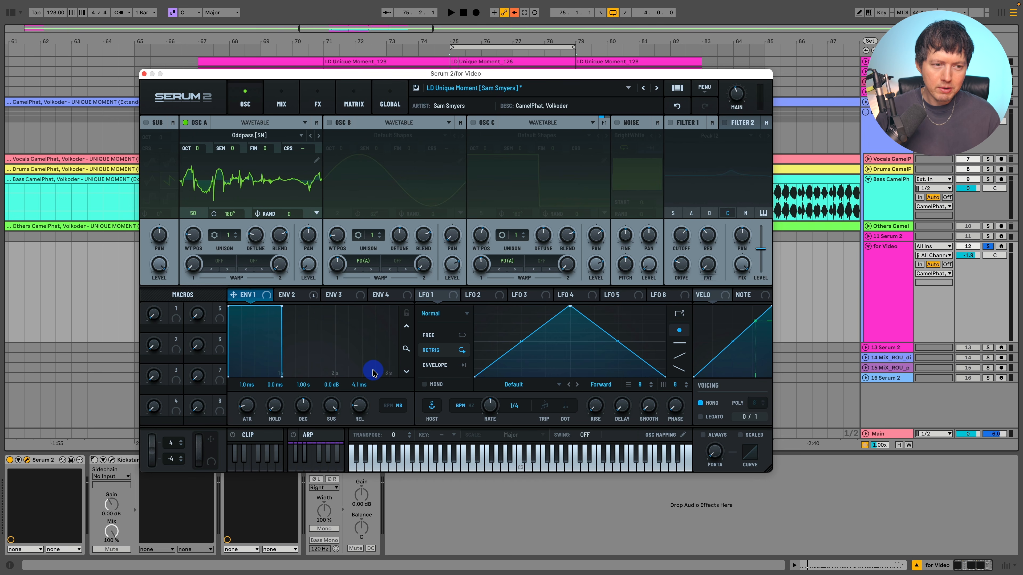
Examine where oscillator A's Oddpass [SN] wavetable sits in the Spectral category, keeping the current selection
{"action": "left_click", "coordinate": [276, 135]}
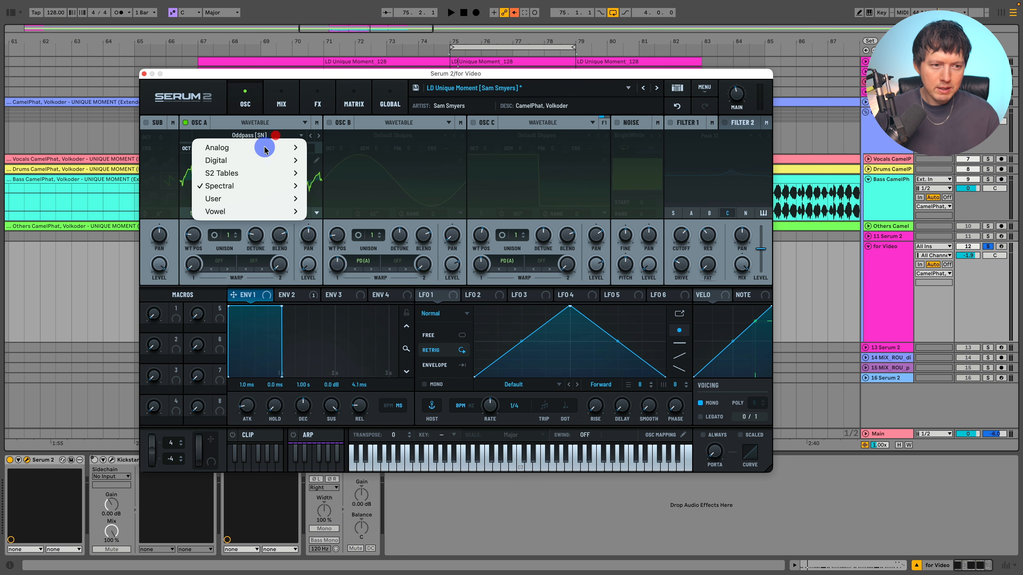
{"action": "mouse_move", "coordinate": [260, 186]}
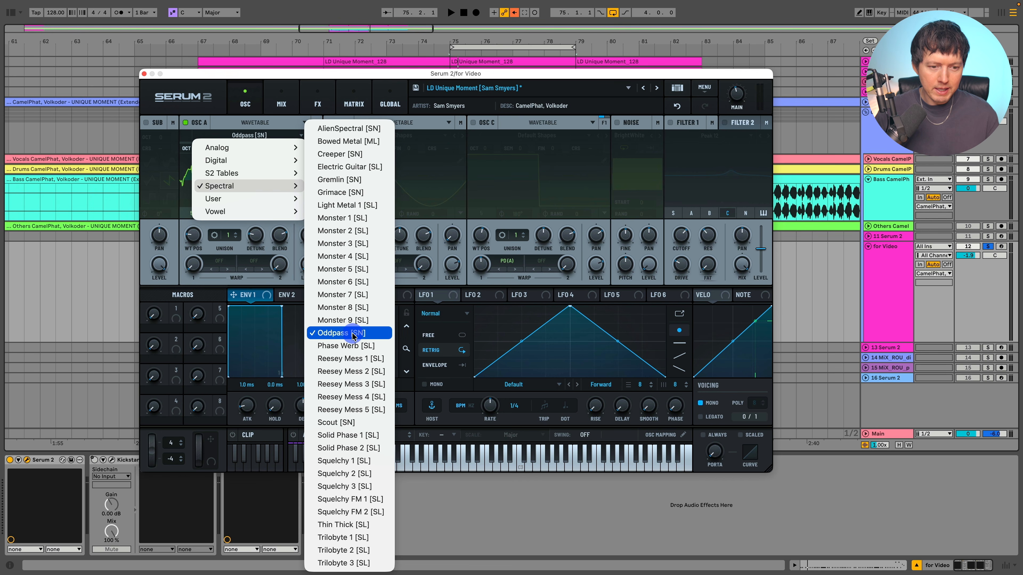
{"action": "left_click", "coordinate": [261, 114]}
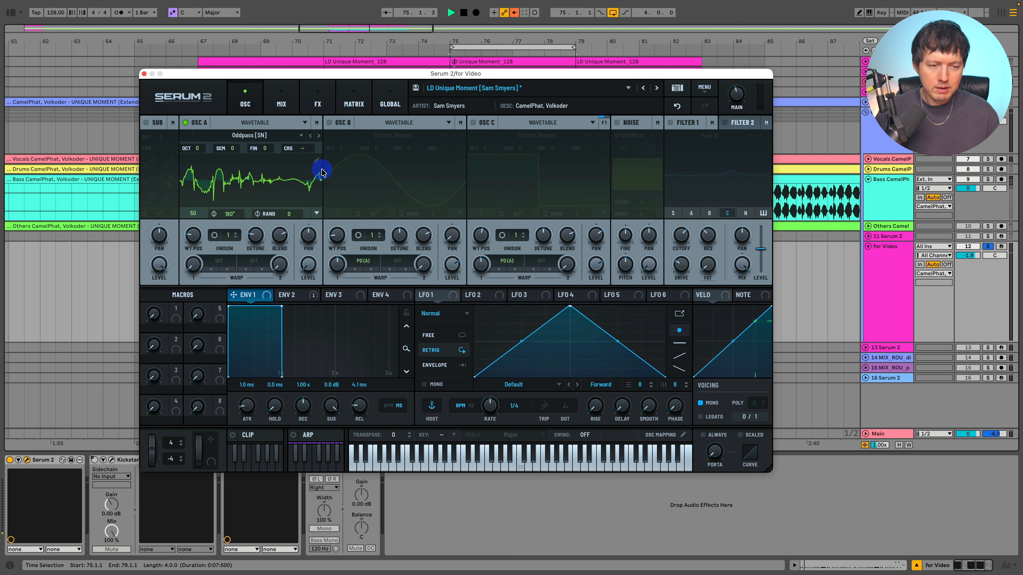
Turn on oscillator B and check the effects rack before returning to the oscillator view
{"action": "left_click", "coordinate": [332, 123]}
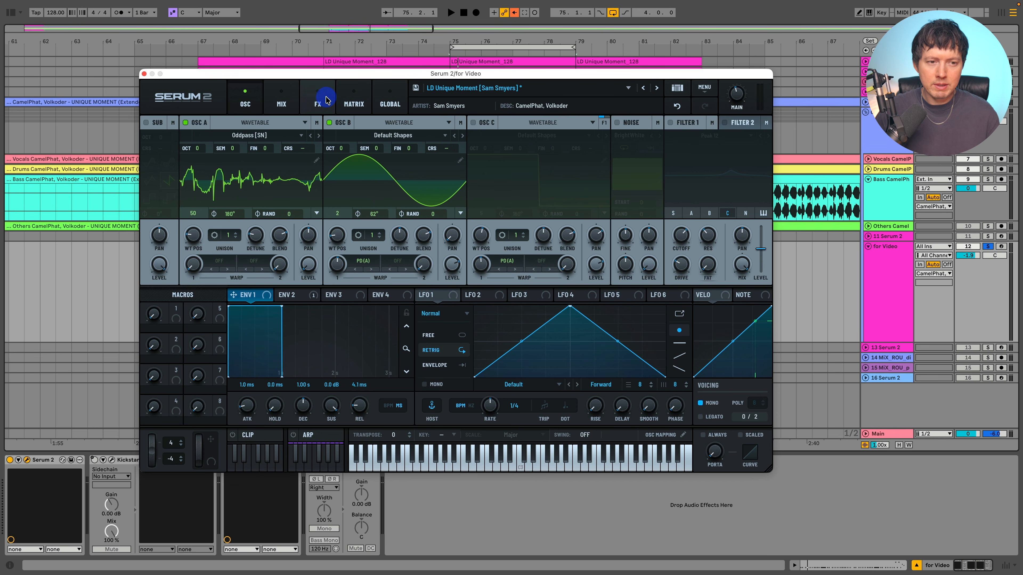
{"action": "left_click", "coordinate": [323, 103]}
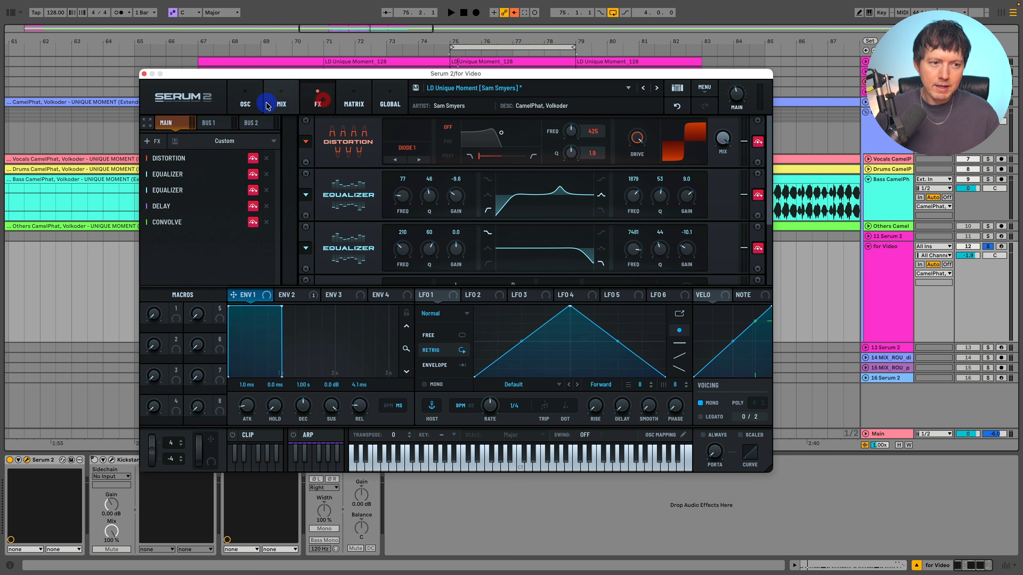
{"action": "left_click", "coordinate": [243, 104]}
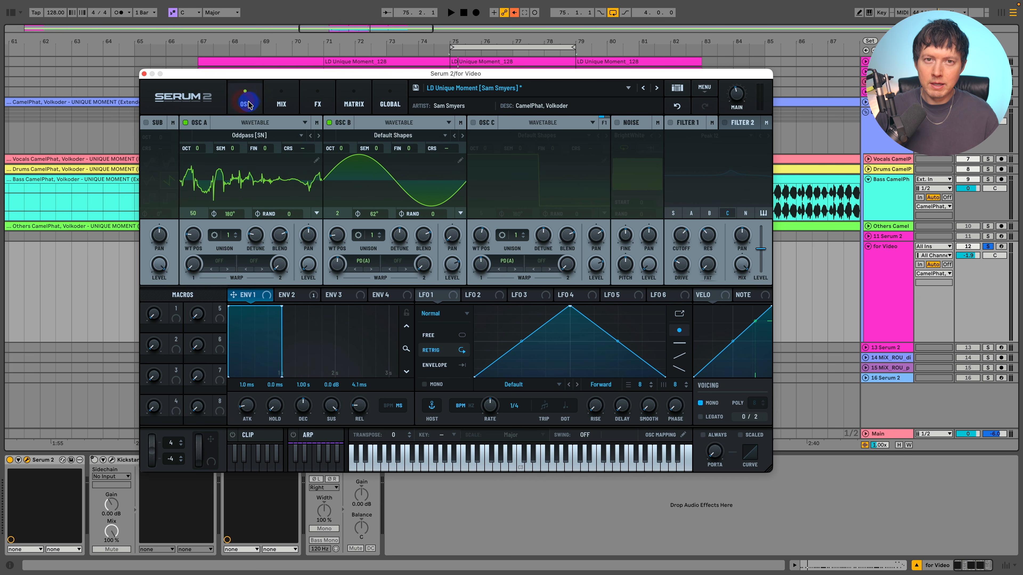
Examine oscillator B's wavetable and pan settings and play the loop with oscillators A and B together
{"action": "left_click", "coordinate": [394, 137]}
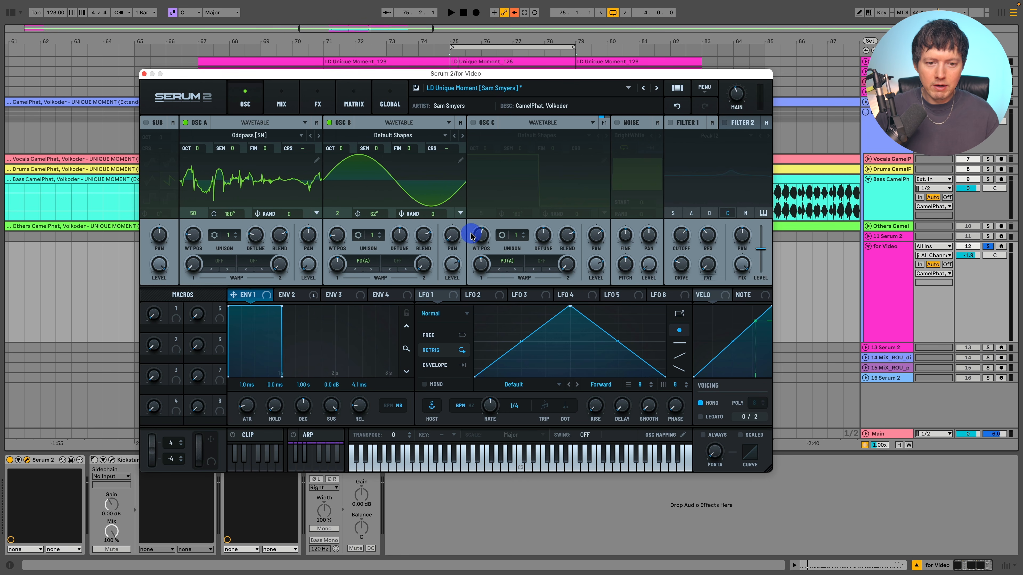
{"action": "mouse_move", "coordinate": [454, 239]}
{"action": "key", "text": "space"}
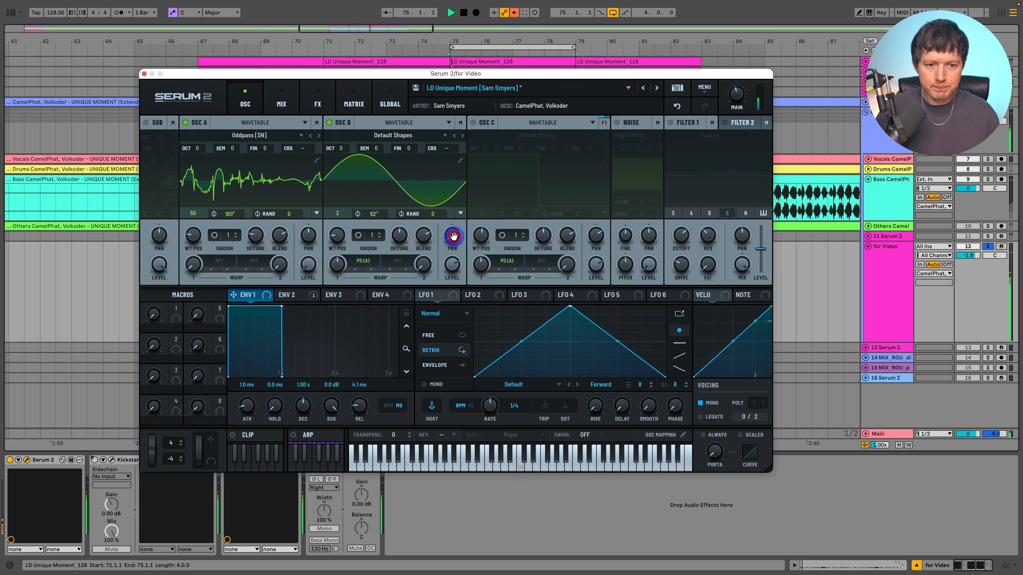
{"action": "key", "text": "space"}
{"action": "left_click", "coordinate": [466, 197]}
{"action": "key", "text": "space"}
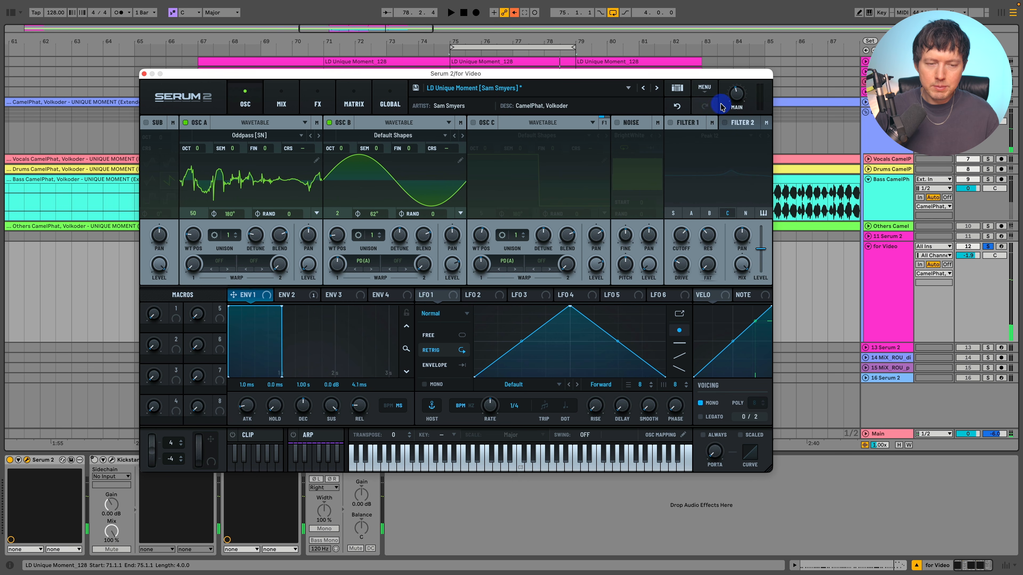
Try the Default Shapes wavetable on oscillator A while adjusting oscillator B's warp amount during playback, and undo the trial changes
{"action": "left_click", "coordinate": [242, 135]}
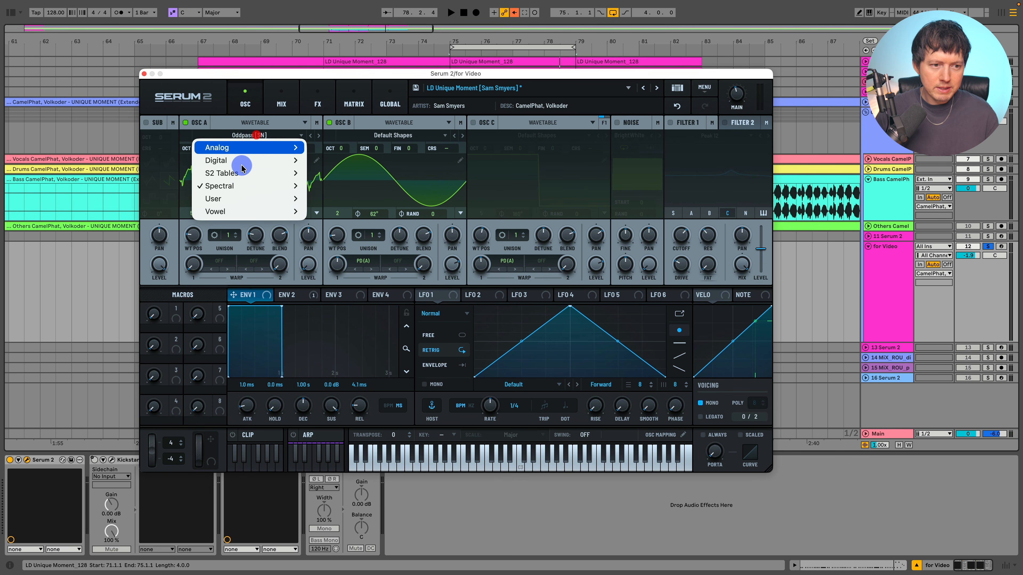
{"action": "mouse_move", "coordinate": [237, 174]}
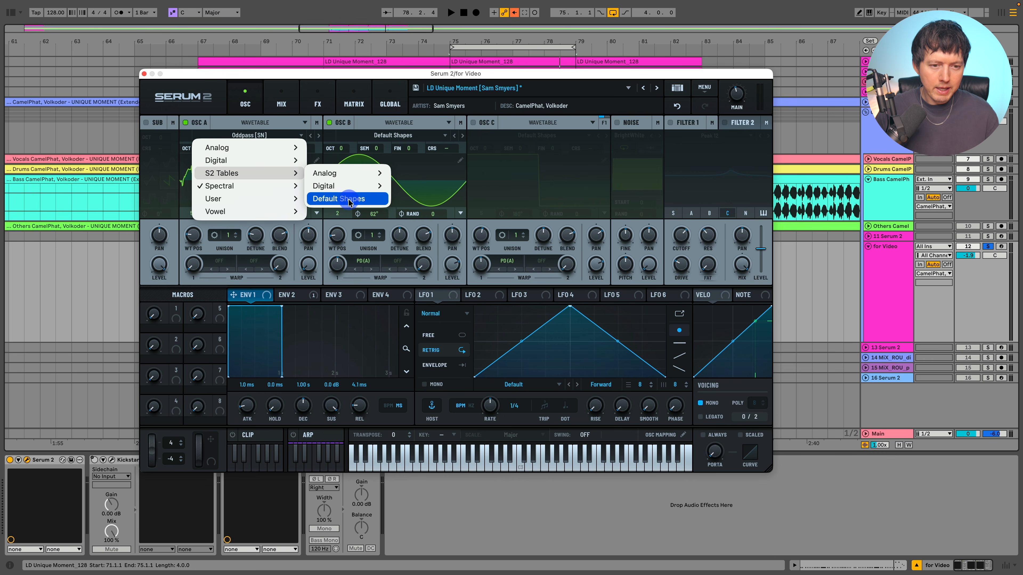
{"action": "left_click", "coordinate": [349, 199]}
{"action": "key", "text": "space"}
{"action": "left_click_drag", "start_coordinate": [341, 264], "coordinate": [349, 254]}
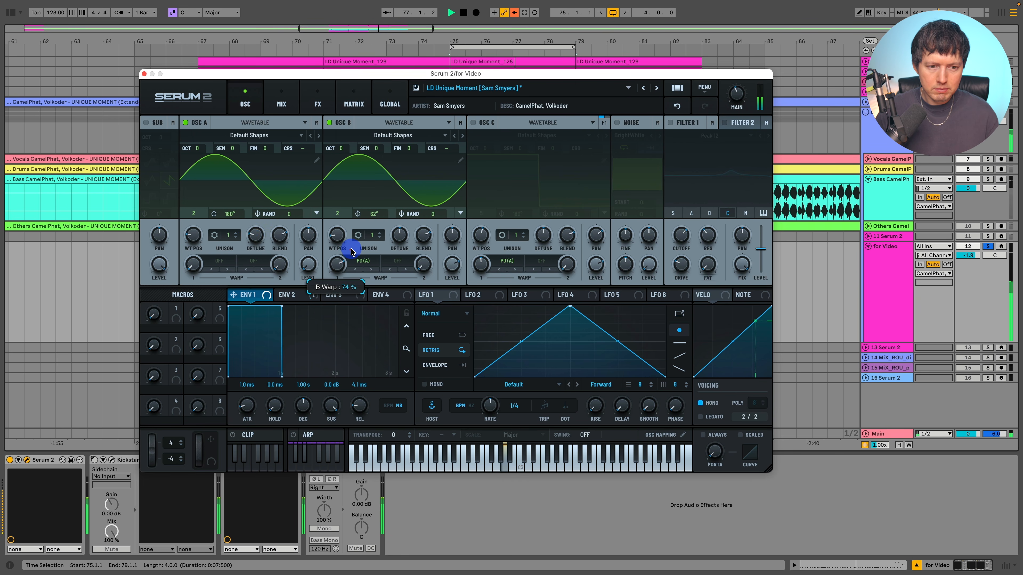
{"action": "key", "text": "space"}
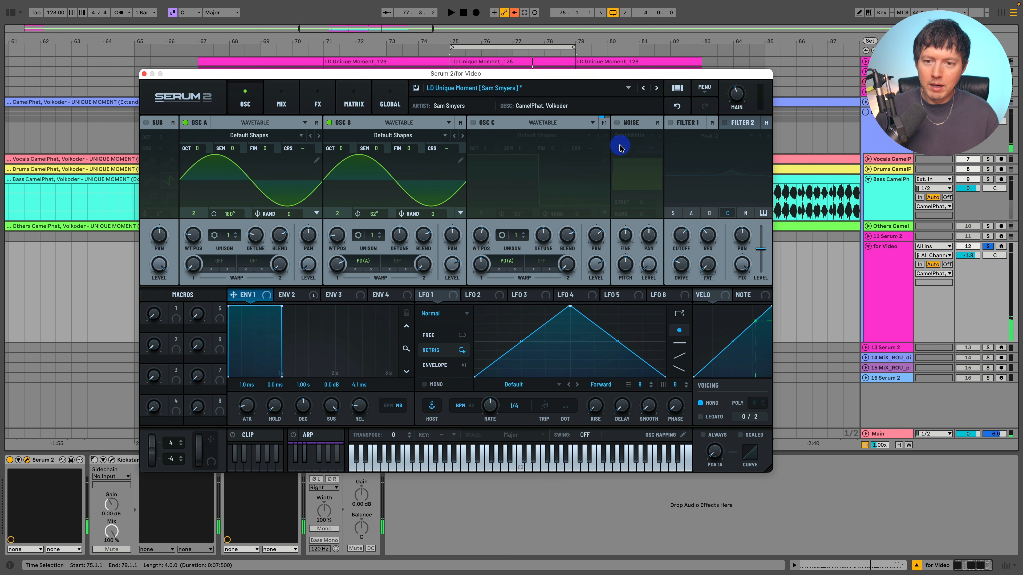
{"action": "left_click", "coordinate": [676, 106]}
{"action": "left_click", "coordinate": [677, 106]}
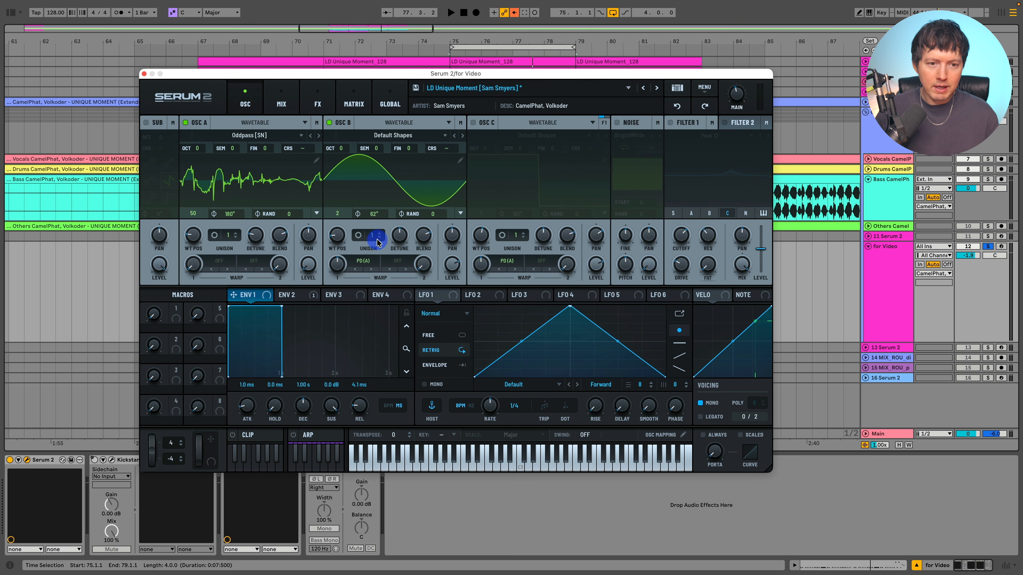
Try a different pan setting on oscillator B and undo it
{"action": "left_click_drag", "start_coordinate": [452, 234], "coordinate": [450, 292]}
{"action": "left_click", "coordinate": [675, 107]}
{"action": "mouse_move", "coordinate": [450, 241]}
{"action": "left_mouse_down"}
{"action": "mouse_move", "coordinate": [457, 228]}
{"action": "mouse_move", "coordinate": [448, 235]}
{"action": "mouse_move", "coordinate": [457, 238]}
{"action": "left_mouse_up"}
Turn on oscillator C and compare its warp and phase settings with those of oscillator B
{"action": "left_click", "coordinate": [474, 123]}
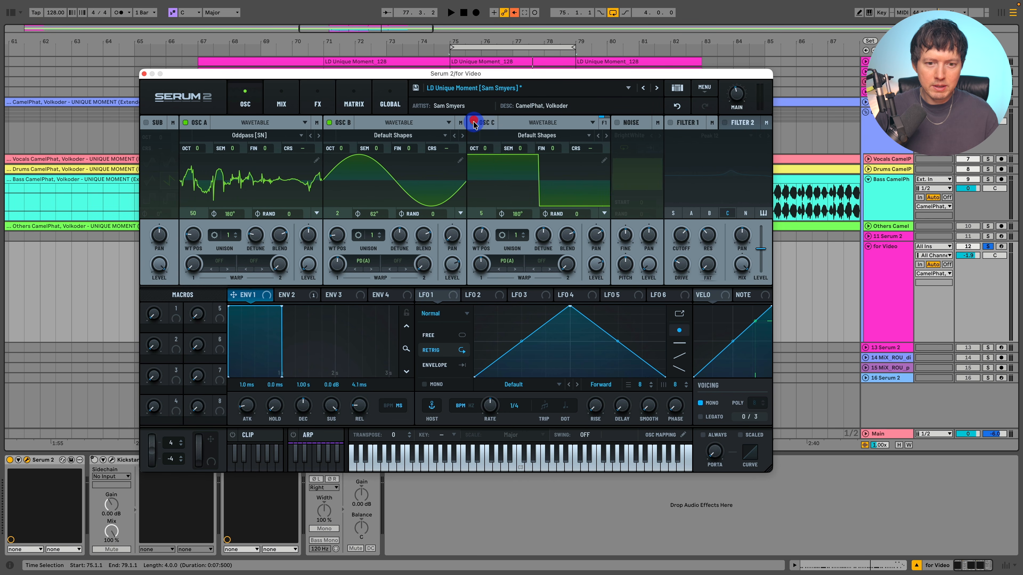
{"action": "left_click", "coordinate": [481, 264]}
{"action": "left_click", "coordinate": [338, 265]}
{"action": "left_click", "coordinate": [400, 235]}
{"action": "left_click", "coordinate": [509, 218]}
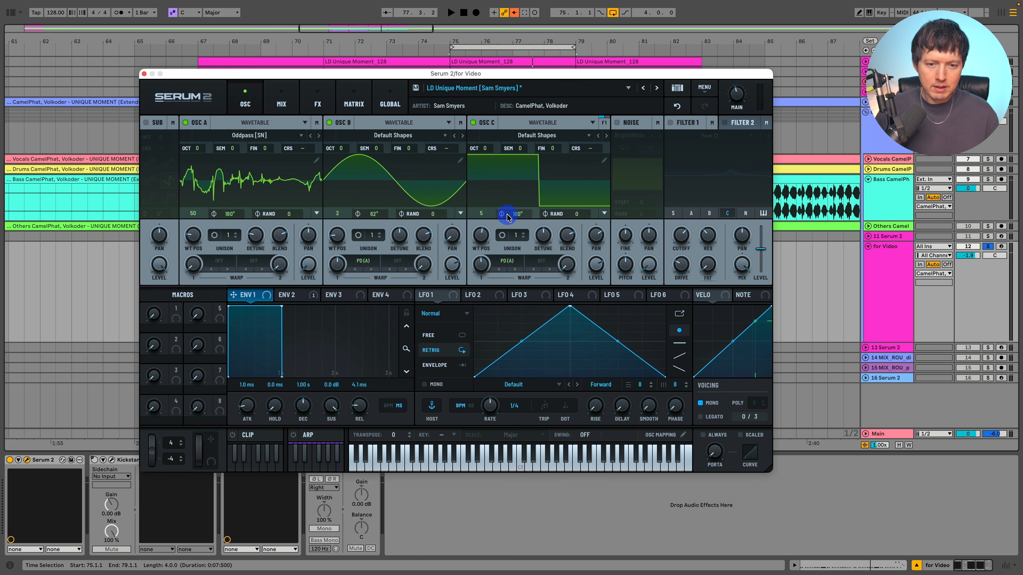
Try different pan settings on oscillator C while playing the loop, and undo them
{"action": "left_click", "coordinate": [553, 196]}
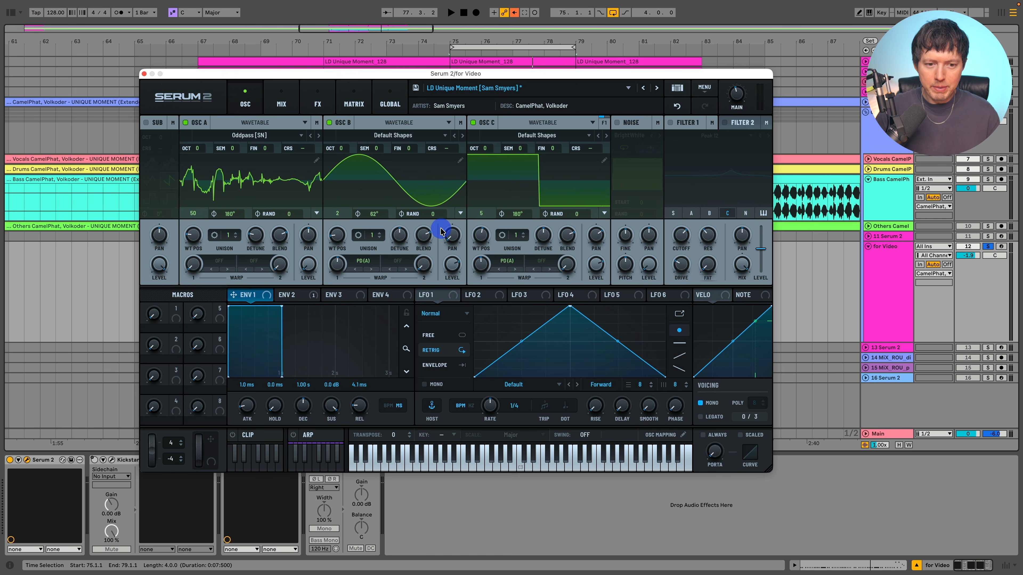
{"action": "mouse_move", "coordinate": [593, 240]}
{"action": "key", "text": "space"}
{"action": "left_click_drag", "start_coordinate": [594, 241], "coordinate": [617, 148]}
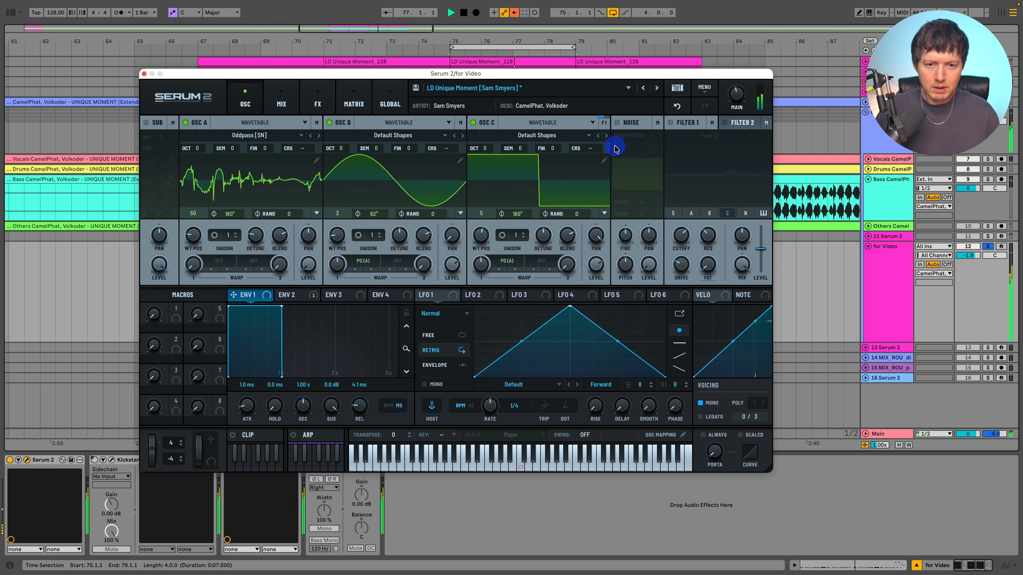
{"action": "key", "text": "space"}
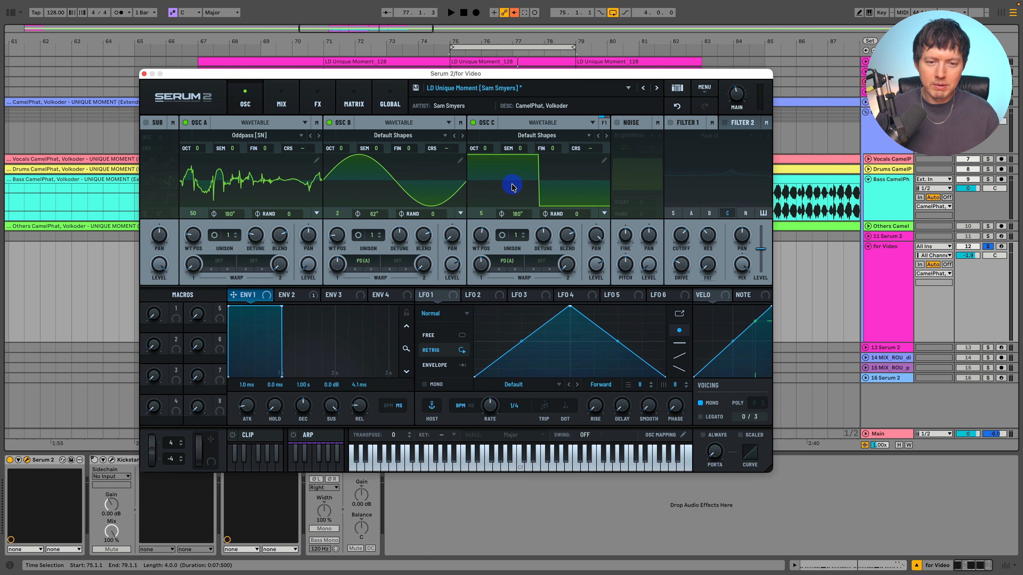
{"action": "key", "text": "space"}
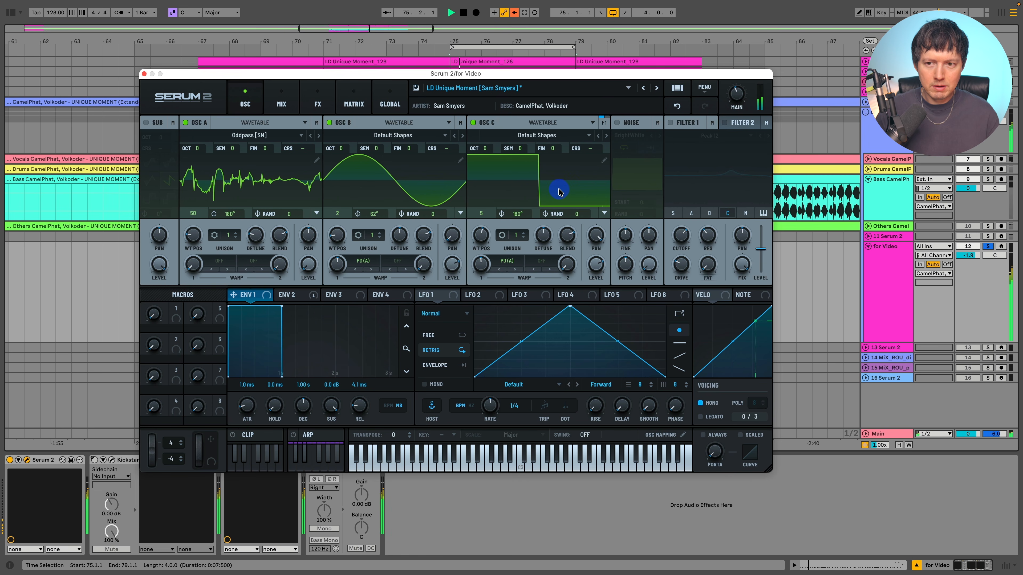
{"action": "left_click", "coordinate": [677, 106]}
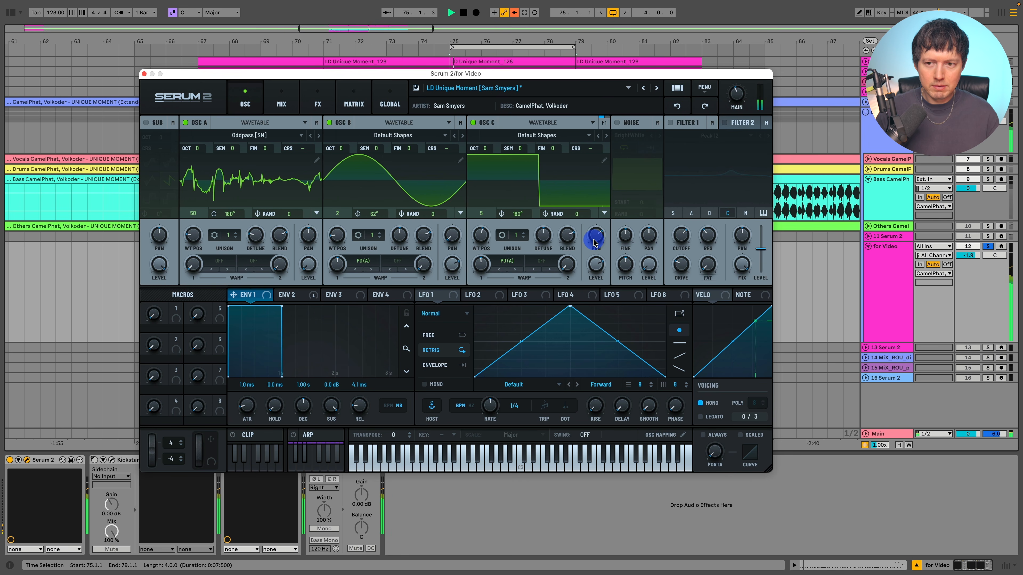
{"action": "left_click_drag", "start_coordinate": [595, 242], "coordinate": [595, 223]}
{"action": "left_click", "coordinate": [604, 236]}
{"action": "left_click", "coordinate": [605, 264]}
{"action": "key", "text": "space"}
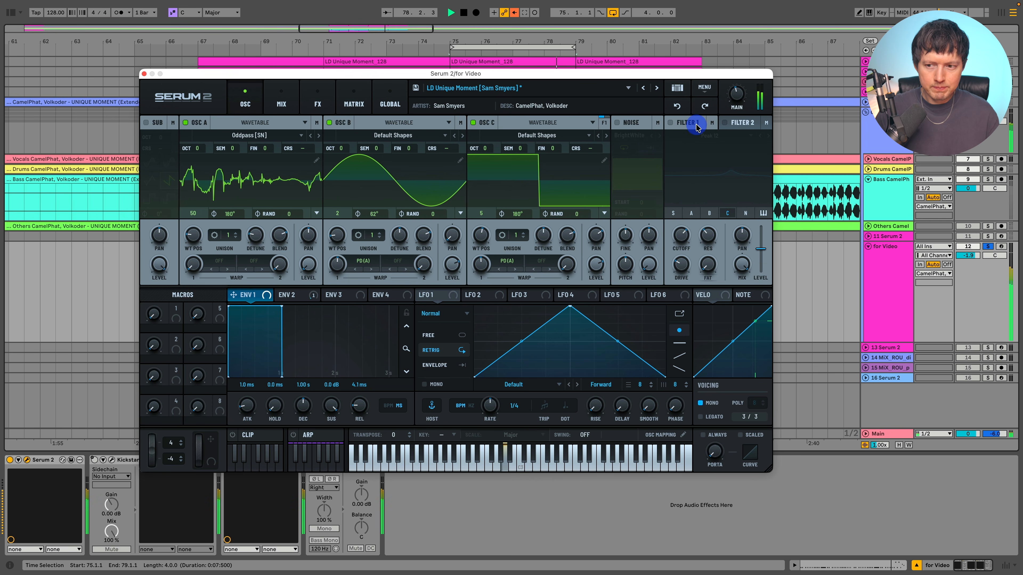
{"action": "key", "text": "space"}
Turn off oscillator B, try different pan settings on oscillator C during playback, and restore the original oscillator settings
{"action": "left_click", "coordinate": [330, 123]}
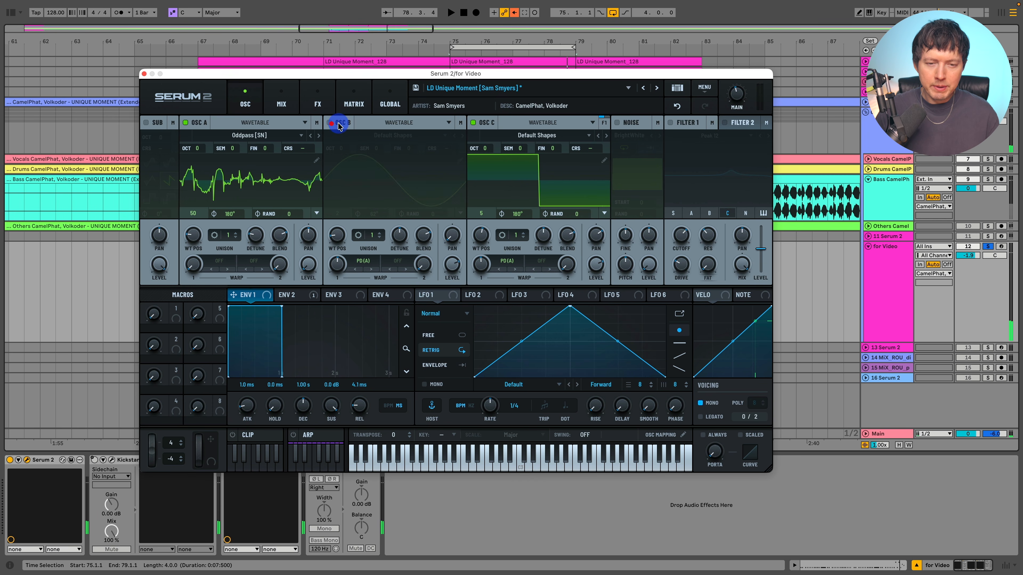
{"action": "left_click_drag", "start_coordinate": [596, 235], "coordinate": [596, 264]}
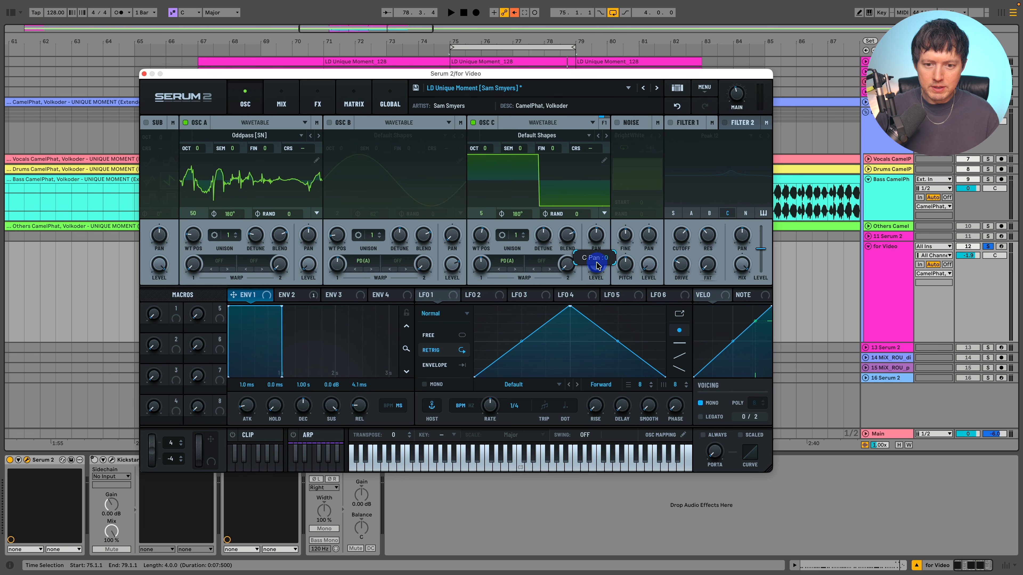
{"action": "key", "text": "space"}
{"action": "left_click_drag", "start_coordinate": [590, 277], "coordinate": [631, 136]}
{"action": "left_click", "coordinate": [677, 106]}
{"action": "key", "text": "space"}
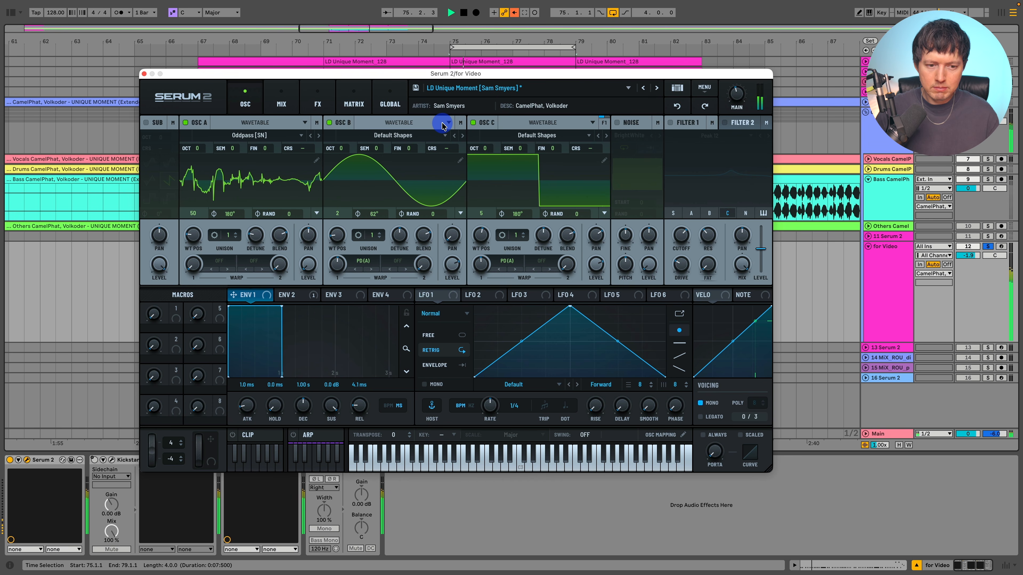
Examine Envelope 2's settings and its modulation routing to Main Tuning while playing the loop
{"action": "left_click", "coordinate": [296, 295]}
{"action": "key", "text": "space"}
{"action": "right_click", "coordinate": [297, 299]}
{"action": "left_click", "coordinate": [334, 307]}
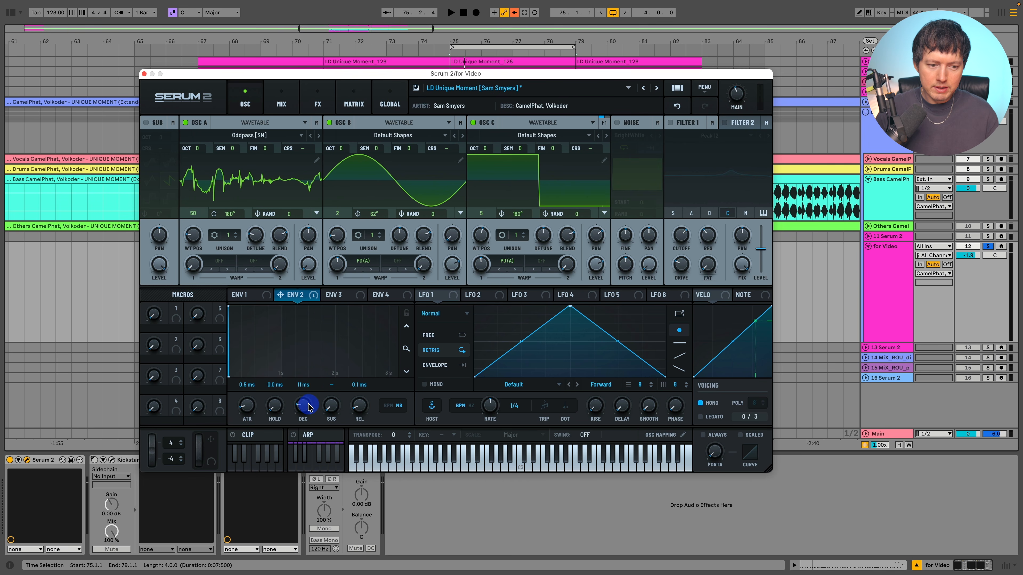
{"action": "key", "text": "space"}
{"action": "left_click", "coordinate": [352, 101]}
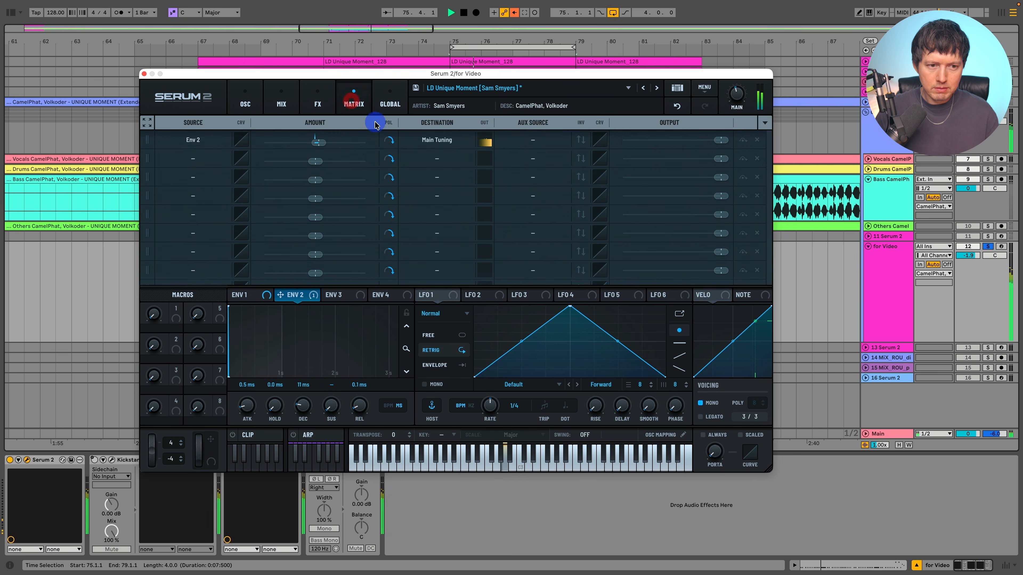
{"action": "key", "text": "space"}
Try a higher Envelope 2 modulation amount on Main Tuning during playback, undo it, and return to the oscillators
{"action": "left_click", "coordinate": [321, 145]}
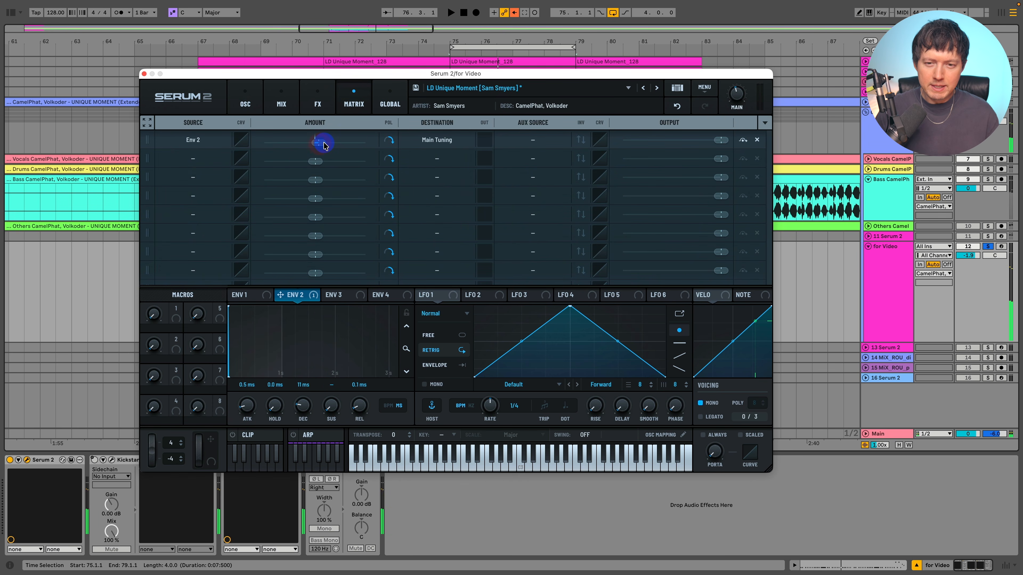
{"action": "left_click_drag", "start_coordinate": [322, 145], "coordinate": [341, 144]}
{"action": "key", "text": "space"}
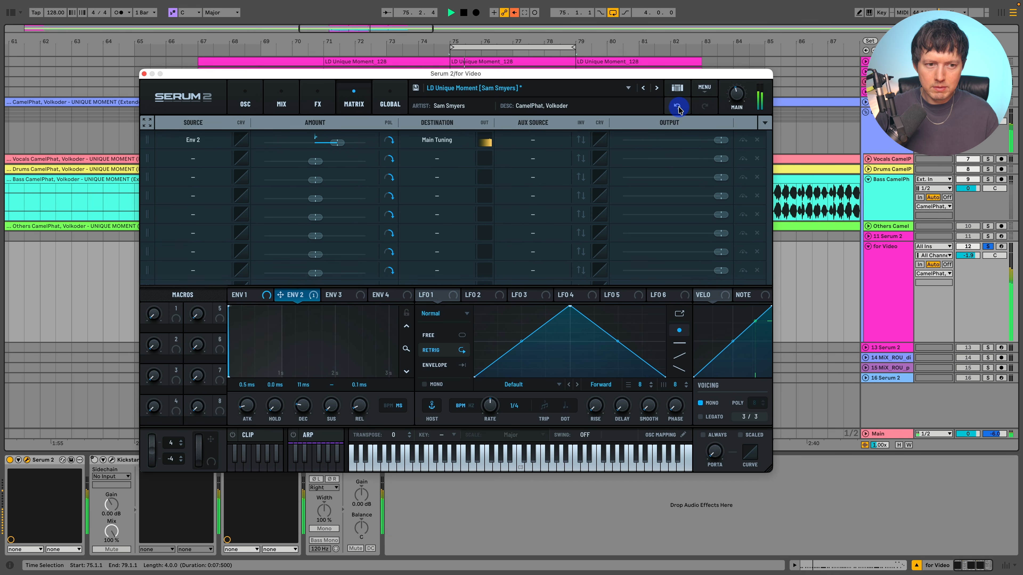
{"action": "left_click", "coordinate": [678, 108]}
{"action": "left_click", "coordinate": [242, 103]}
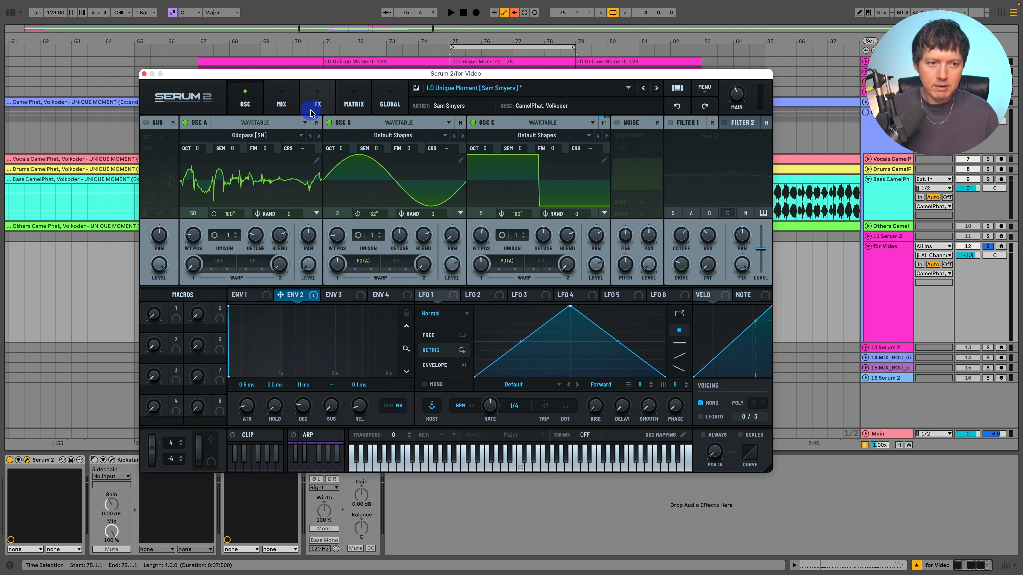
Turn on the Distortion effect in the main effects chain and play the loop
{"action": "left_click", "coordinate": [323, 101]}
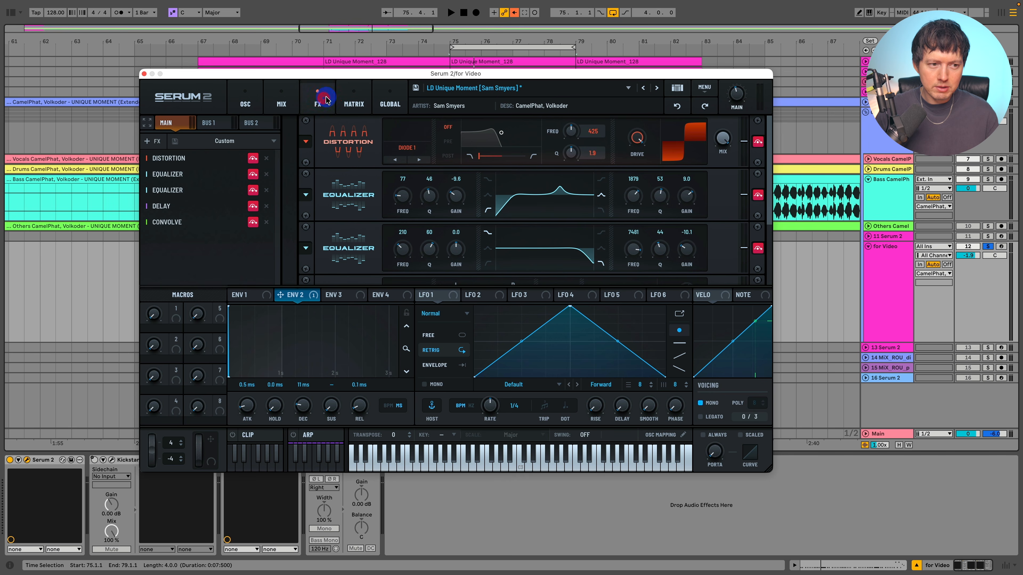
{"action": "left_click", "coordinate": [253, 159]}
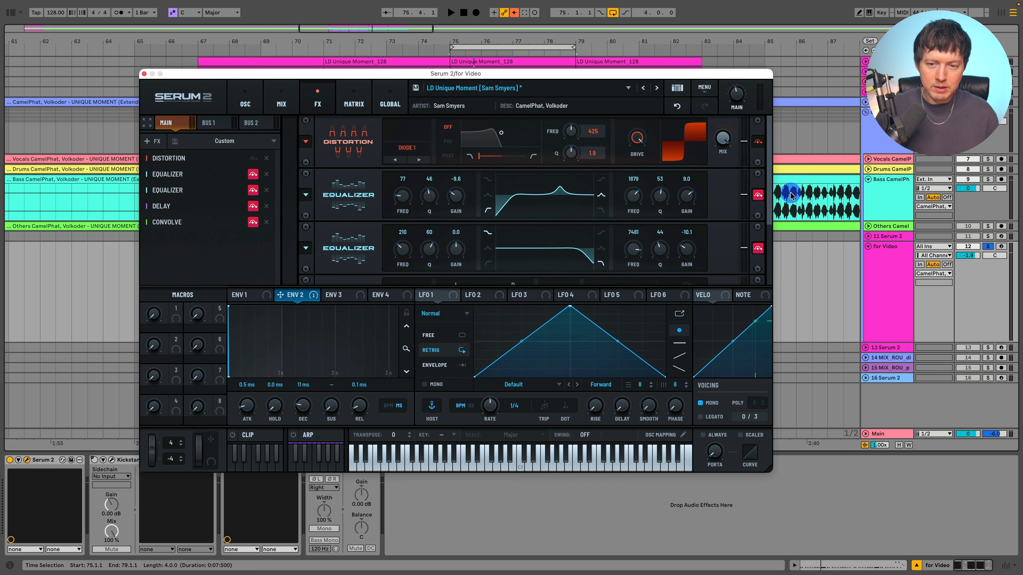
{"action": "key", "text": "space"}
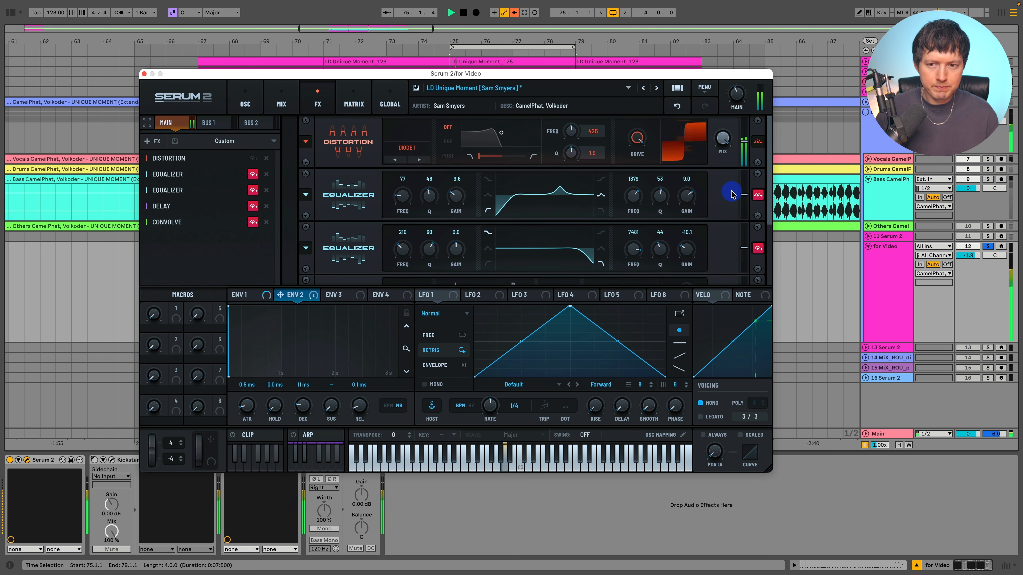
Turn on both Equalizer effects and play the loop with them
{"action": "left_click", "coordinate": [758, 196]}
{"action": "left_click", "coordinate": [758, 248]}
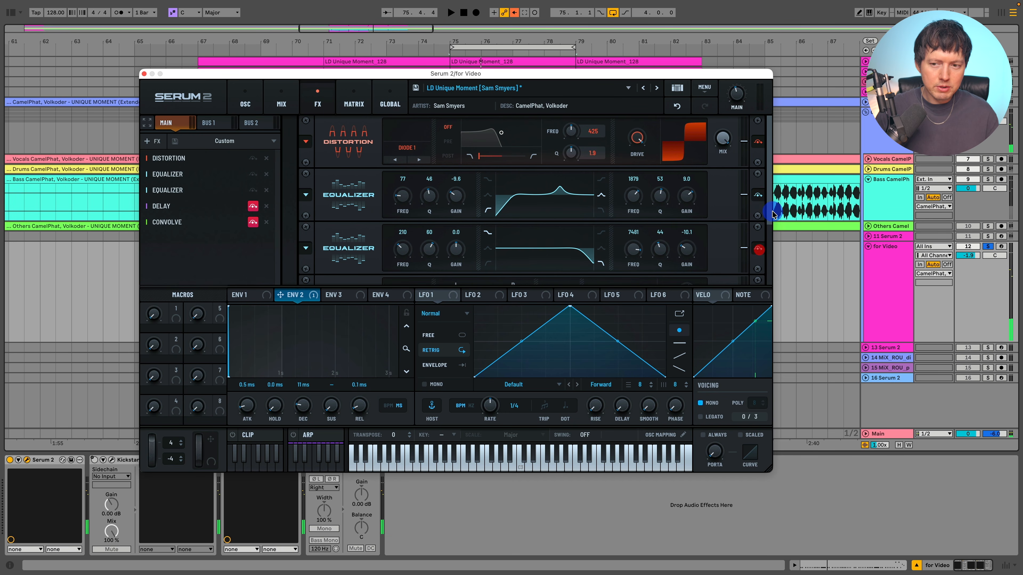
{"action": "scroll", "coordinate": [767, 229], "scroll_direction": "down", "scroll_amount": 1}
{"action": "mouse_move", "coordinate": [767, 227]}
{"action": "left_mouse_down"}
{"action": "mouse_move", "coordinate": [767, 244]}
{"action": "mouse_move", "coordinate": [759, 231]}
{"action": "left_mouse_up"}
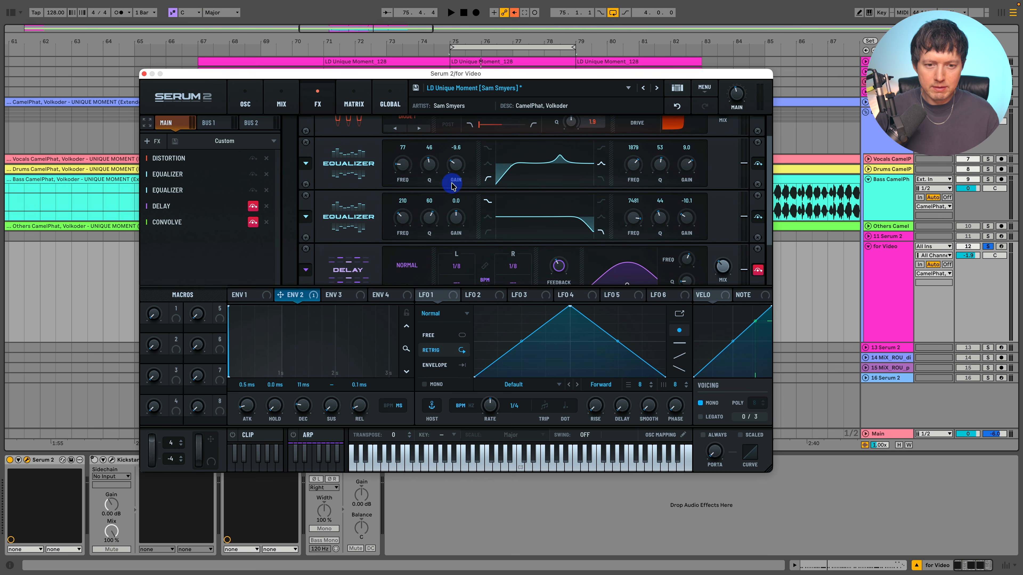
{"action": "key", "text": "space"}
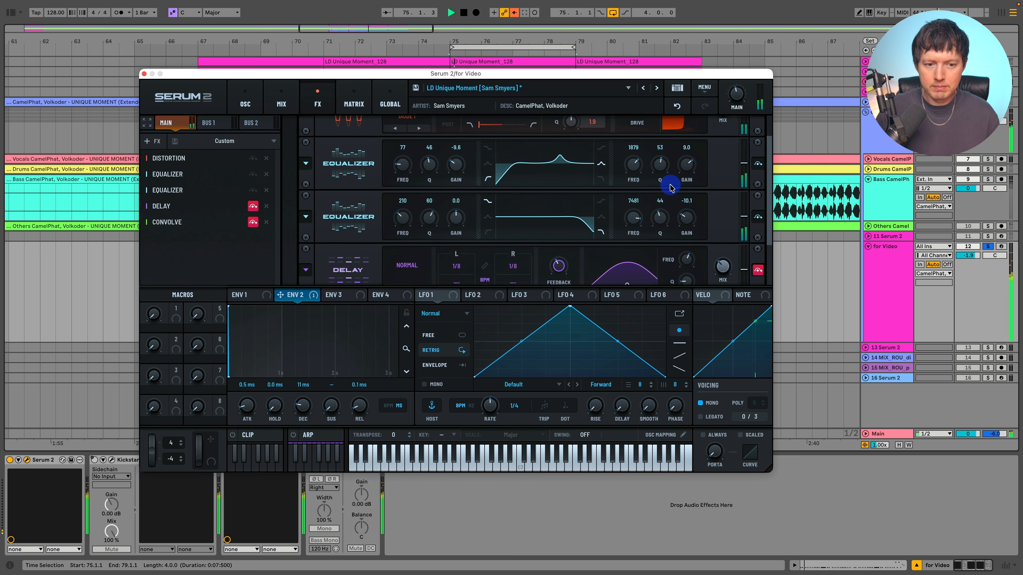
Turn on the Delay effect and play the loop with it
{"action": "scroll", "coordinate": [740, 184], "scroll_direction": "down", "scroll_amount": 2}
{"action": "scroll", "coordinate": [741, 184], "scroll_direction": "down", "scroll_amount": 2}
{"action": "key", "text": "space"}
{"action": "left_click", "coordinate": [758, 204]}
{"action": "key", "text": "space"}
{"action": "left_click", "coordinate": [758, 205]}
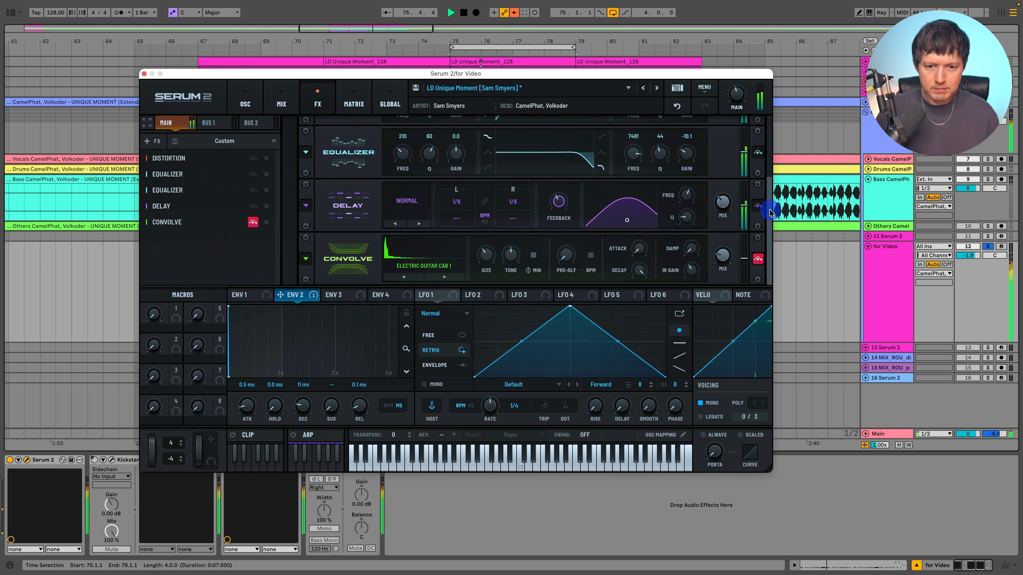
{"action": "key", "text": "space"}
Turn on the Convolve effect and play the loop with it
{"action": "left_click", "coordinate": [758, 260]}
{"action": "scroll", "coordinate": [770, 246], "scroll_direction": "up", "scroll_amount": 1}
{"action": "scroll", "coordinate": [771, 246], "scroll_direction": "down", "scroll_amount": 1}
{"action": "key", "text": "space"}
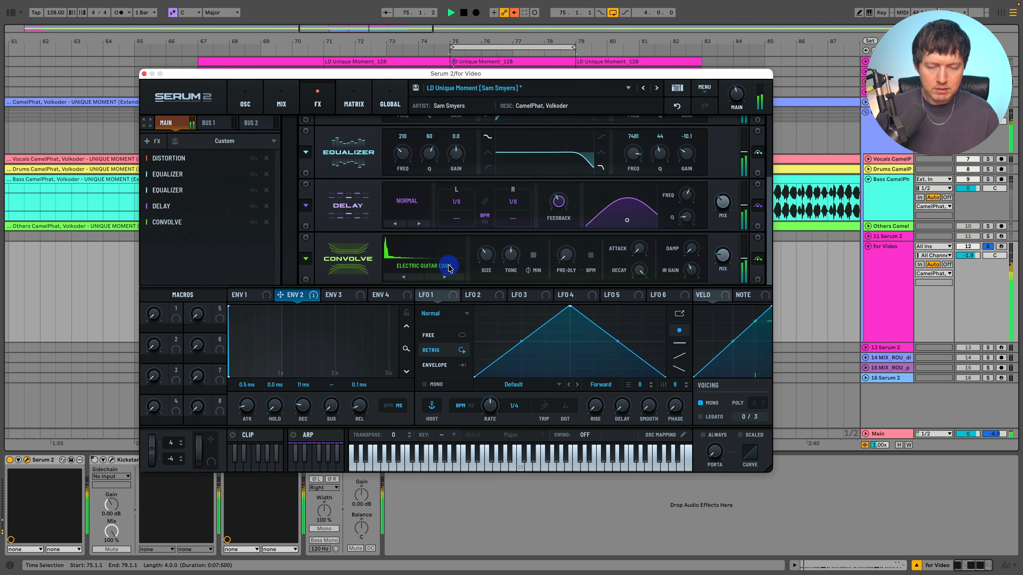
{"action": "key", "text": "space"}
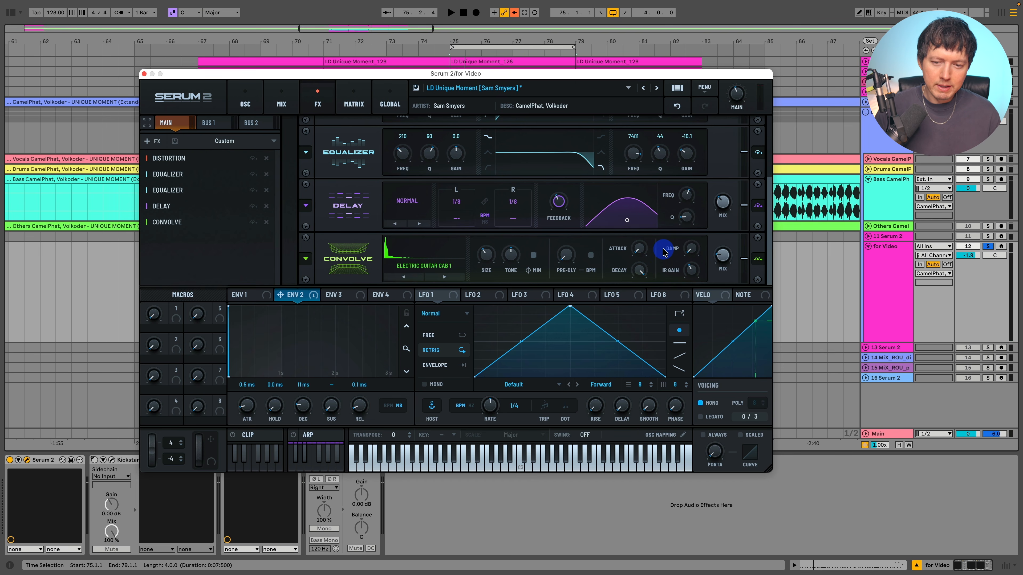
{"action": "key", "text": "space"}
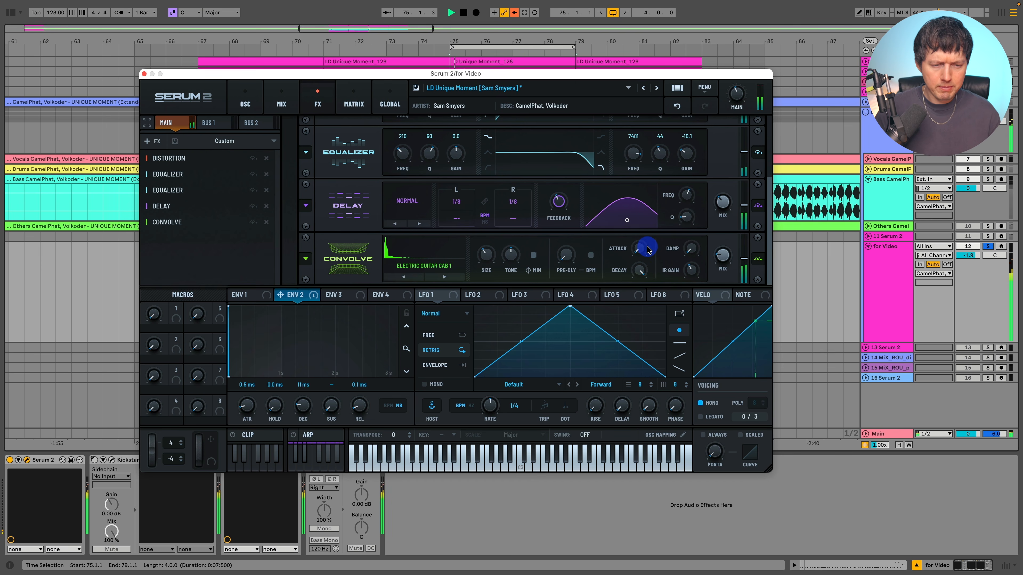
Look through the Convolve effect's factory Cab impulse responses without changing the selection, and play the loop with all effects
{"action": "left_click", "coordinate": [447, 266]}
{"action": "mouse_move", "coordinate": [422, 278]}
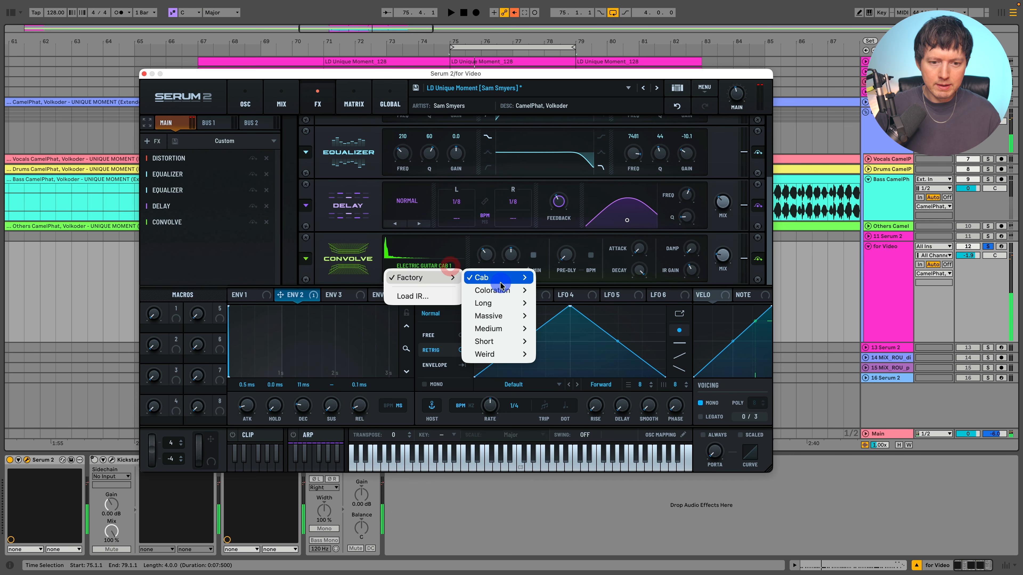
{"action": "mouse_move", "coordinate": [484, 278]}
{"action": "left_click", "coordinate": [412, 257]}
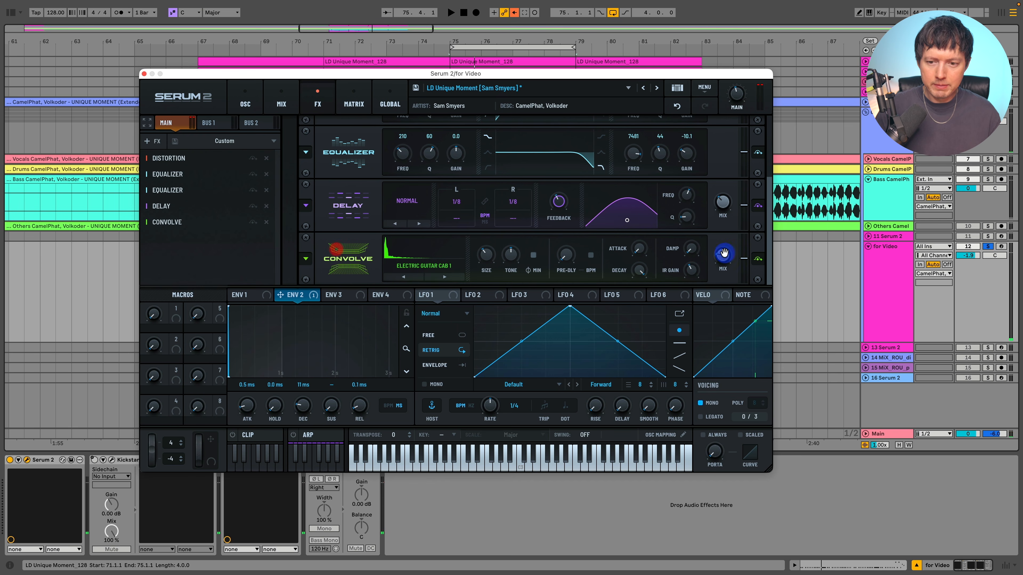
{"action": "mouse_move", "coordinate": [330, 172]}
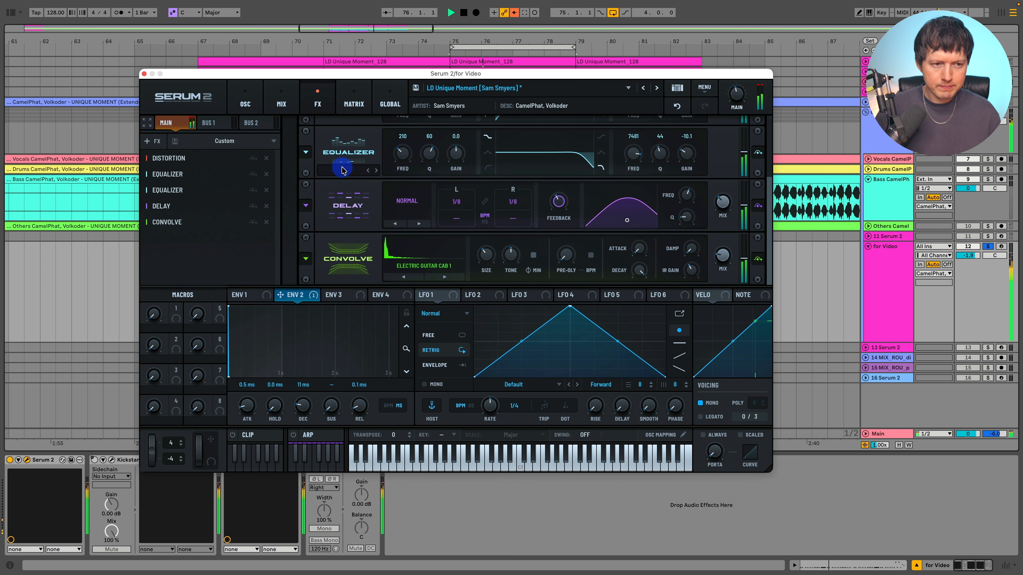
Close the synth window and duplicate the "for Video" track
{"action": "left_click", "coordinate": [143, 74]}
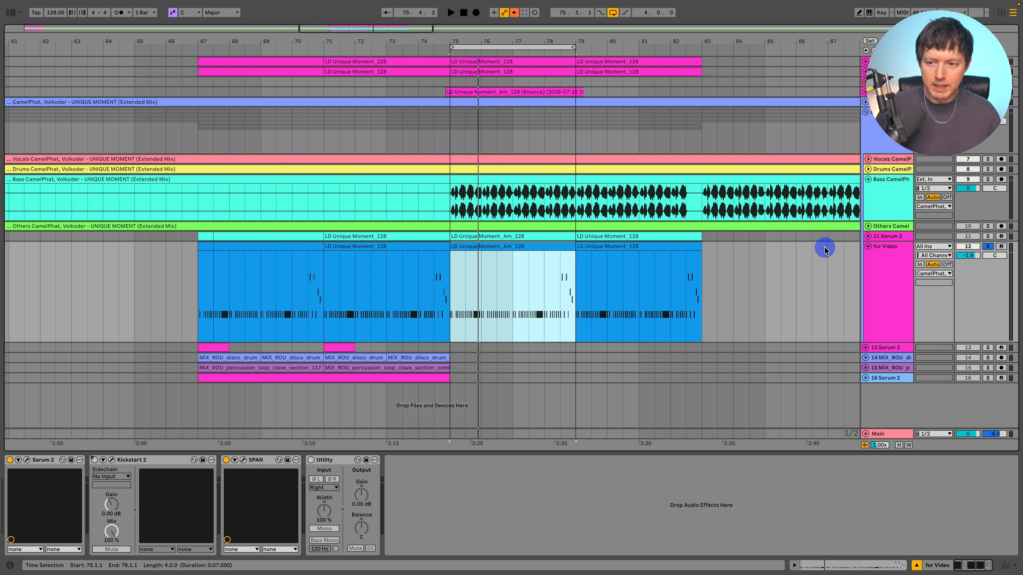
{"action": "left_click", "coordinate": [879, 277]}
{"action": "key", "text": "super+d"}
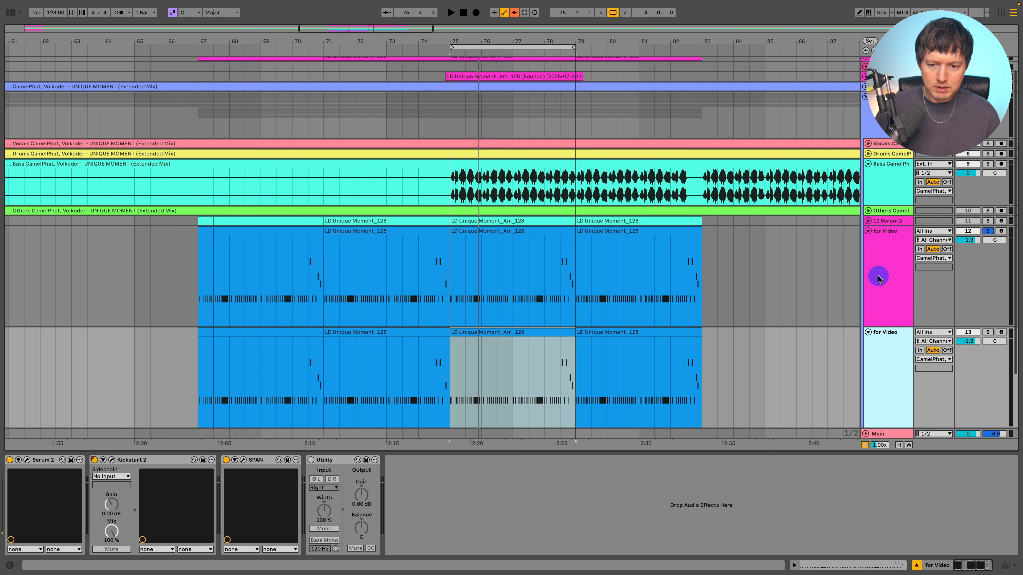
Delete the clips before bar 75 and after bar 79 on the duplicated track, and loop the remaining clip
{"action": "left_click", "coordinate": [296, 327]}
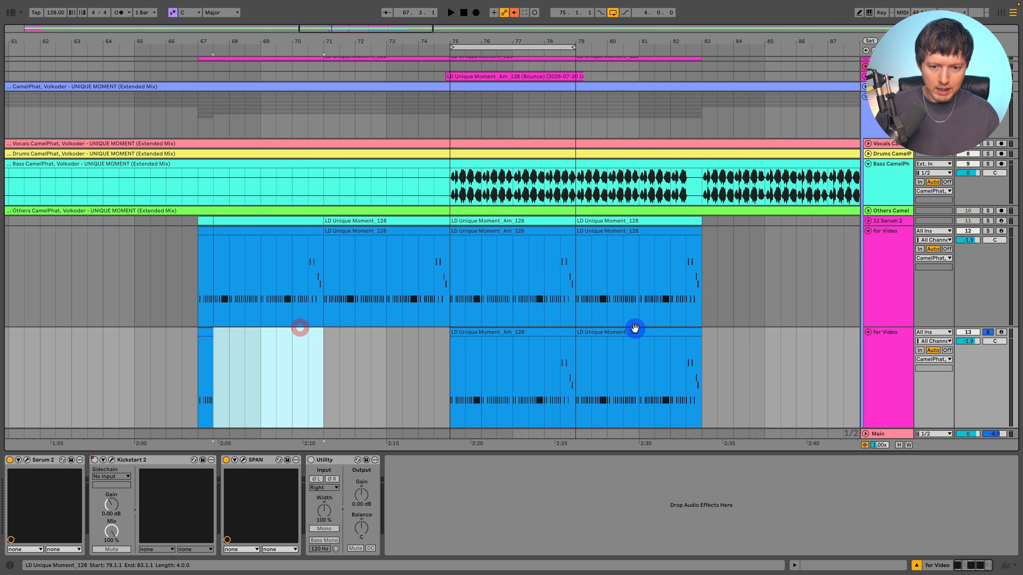
{"action": "key", "text": "Delete"}
{"action": "left_click", "coordinate": [633, 327]}
{"action": "key", "text": "Delete"}
{"action": "left_click", "coordinate": [202, 332]}
{"action": "left_click", "coordinate": [512, 343]}
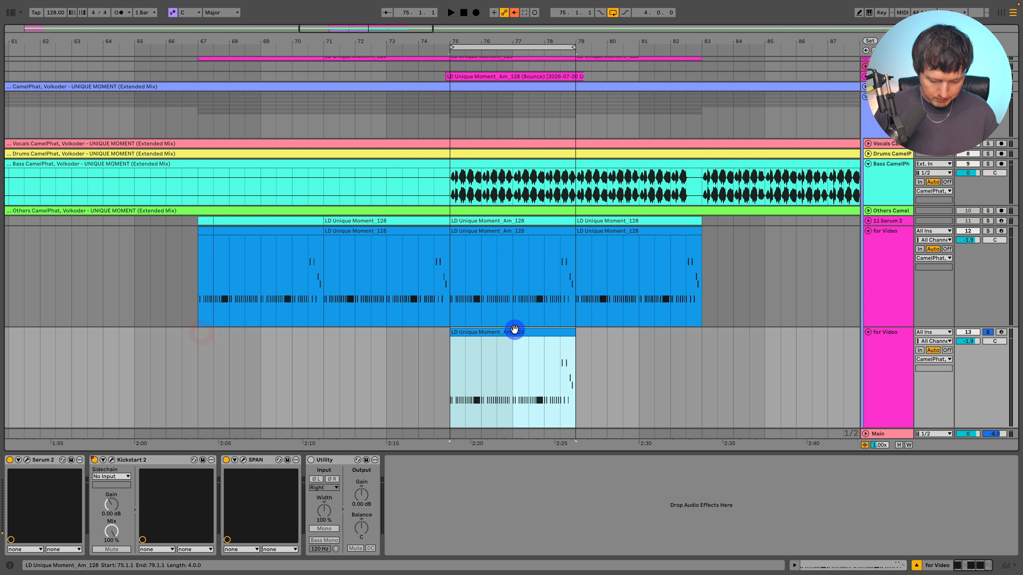
{"action": "key", "text": "super+l"}
Open Serum 2 on the duplicated track, select its Kickstart 2 device, and play the loop
{"action": "left_click", "coordinate": [879, 359]}
{"action": "left_click", "coordinate": [27, 460]}
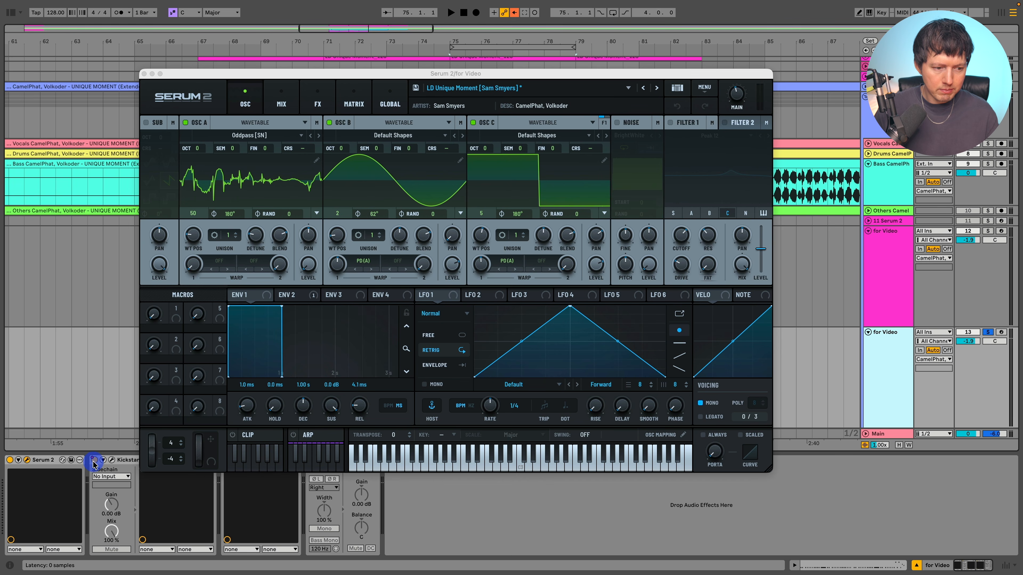
{"action": "left_click", "coordinate": [129, 461]}
{"action": "key", "text": "space"}
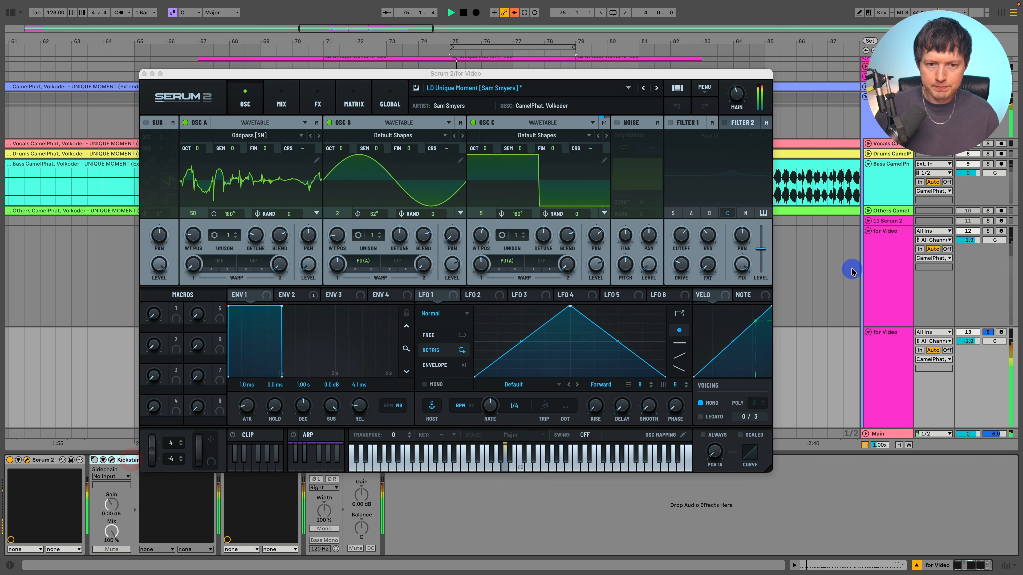
Initialize the Serum 2 preset on the duplicated track, show its modulation matrix, and adjust the main volume
{"action": "left_click", "coordinate": [704, 87]}
{"action": "left_click", "coordinate": [712, 139]}
{"action": "left_click", "coordinate": [355, 87]}
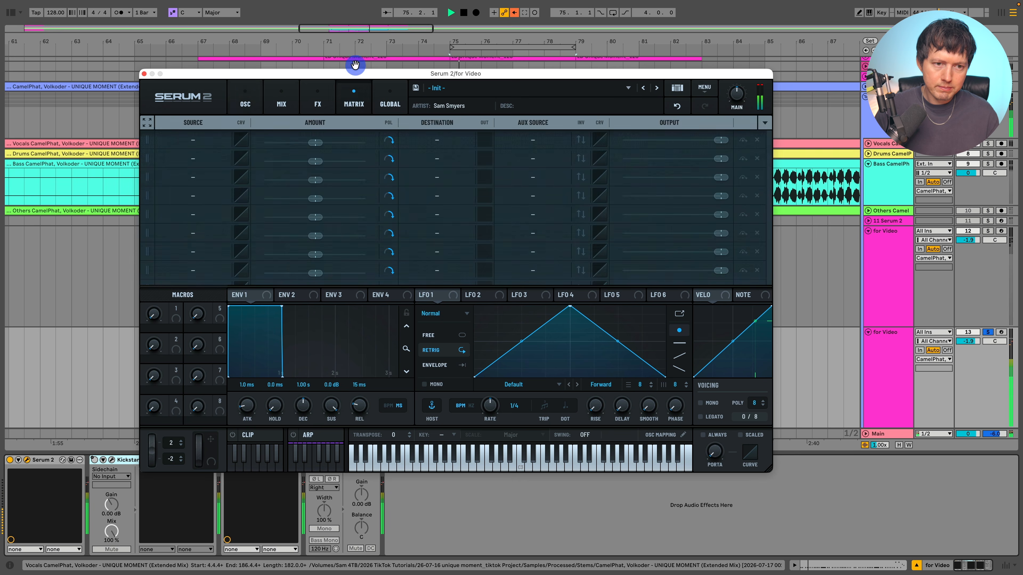
{"action": "left_click_drag", "start_coordinate": [744, 94], "coordinate": [741, 81]}
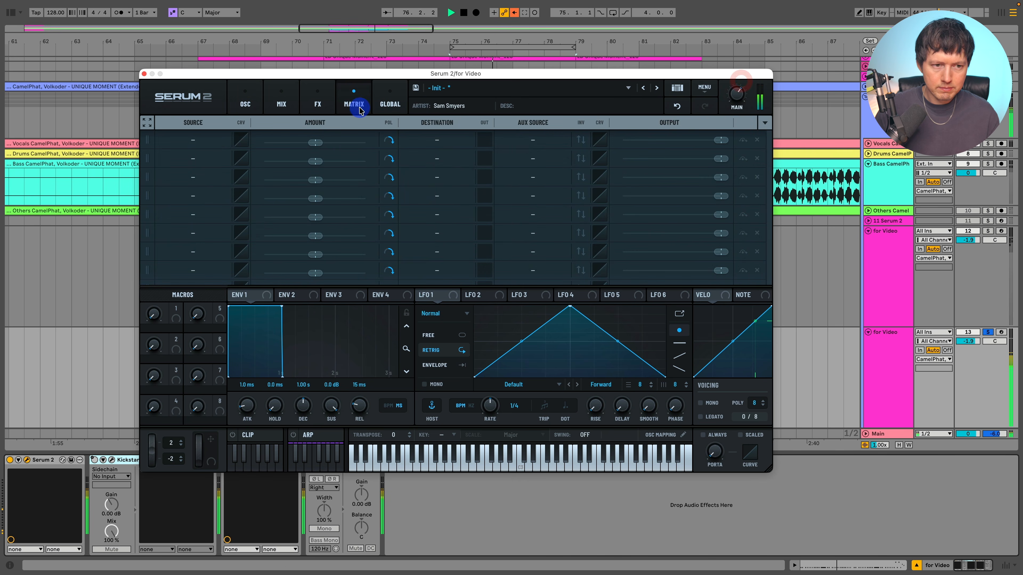
Set the pitch bend range to 4 and -4, and load the spectral Monster 5 [SL] wavetable into oscillator A
{"action": "left_click_drag", "start_coordinate": [176, 443], "coordinate": [173, 466]}
{"action": "left_click", "coordinate": [246, 100]}
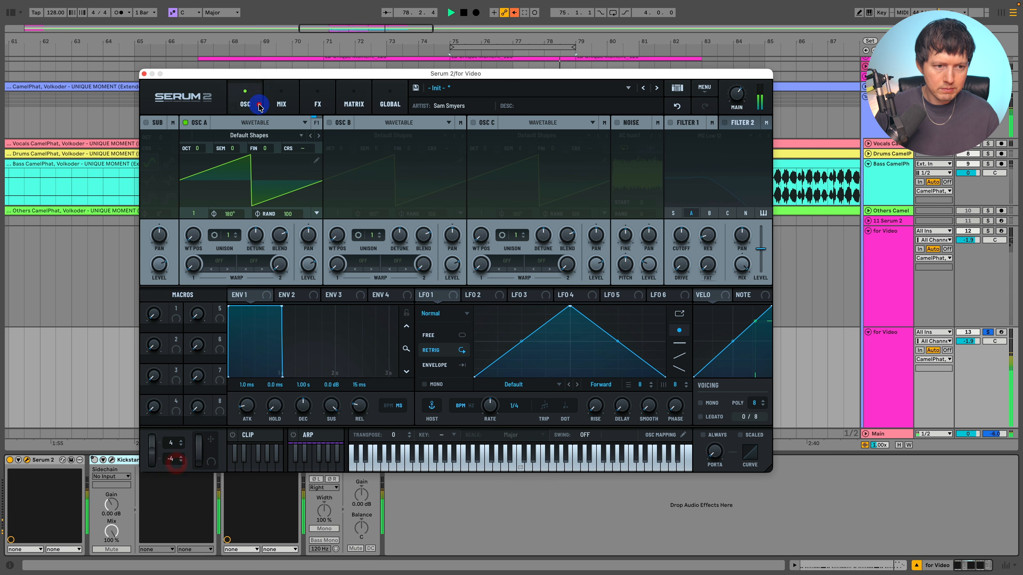
{"action": "left_click", "coordinate": [254, 138]}
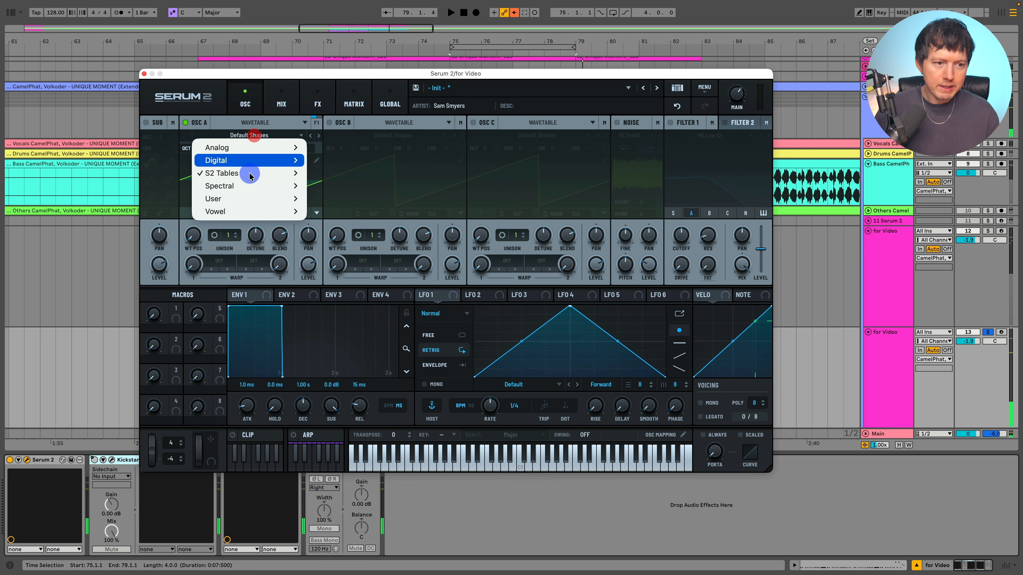
{"action": "mouse_move", "coordinate": [258, 173]}
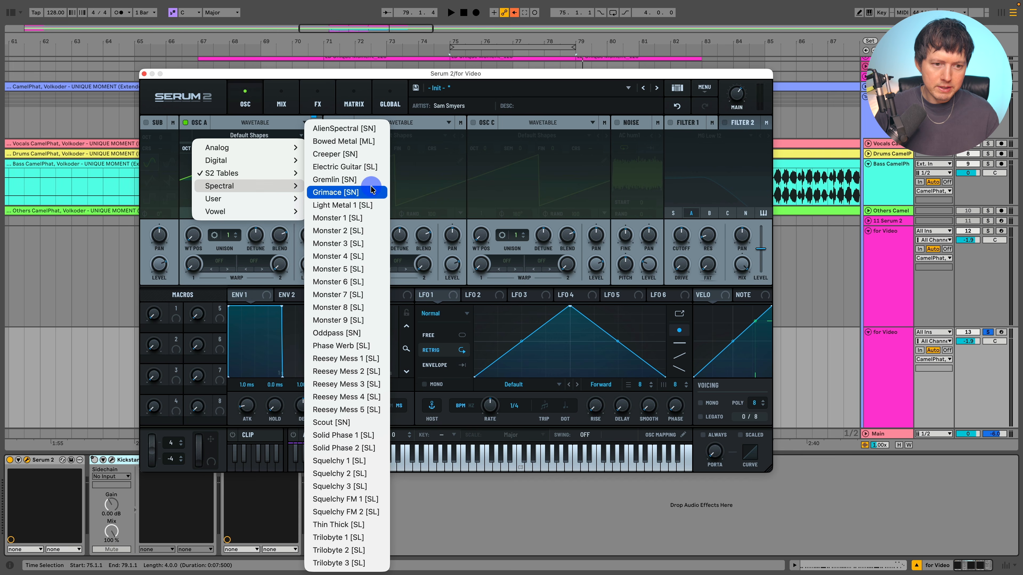
{"action": "mouse_move", "coordinate": [285, 180]}
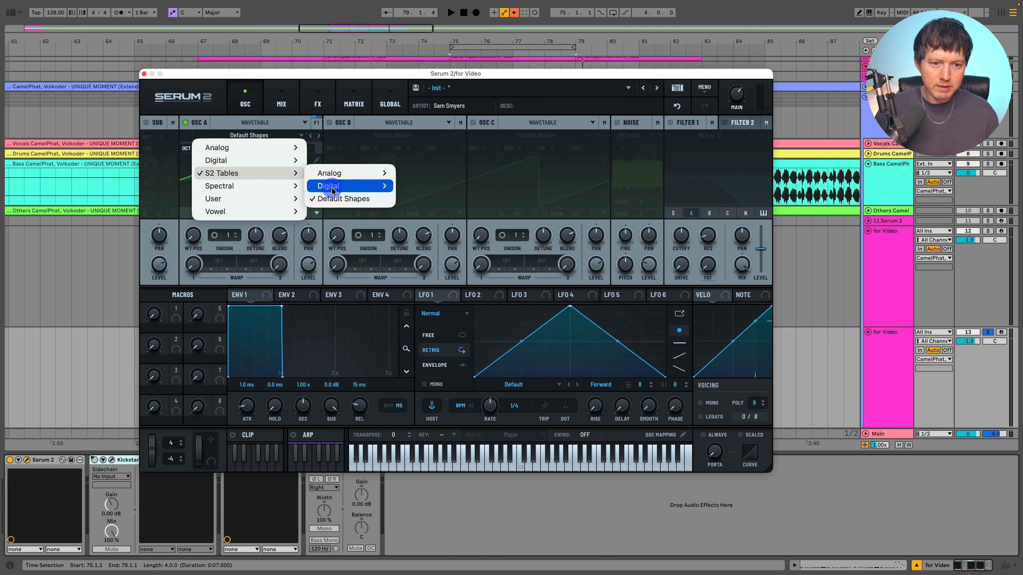
{"action": "left_click", "coordinate": [462, 182]}
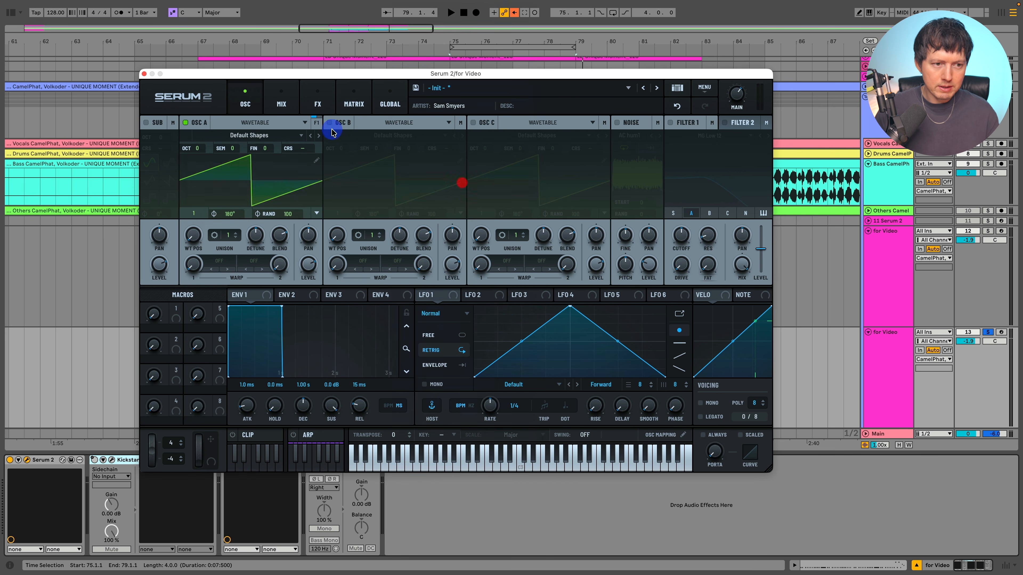
{"action": "left_click", "coordinate": [242, 135]}
{"action": "mouse_move", "coordinate": [229, 186]}
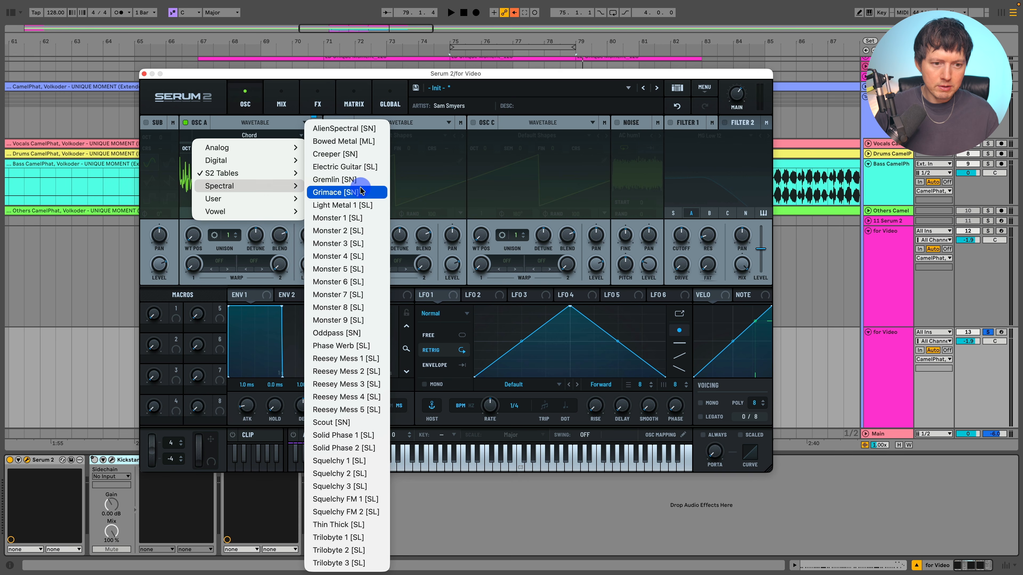
{"action": "left_click", "coordinate": [357, 268]}
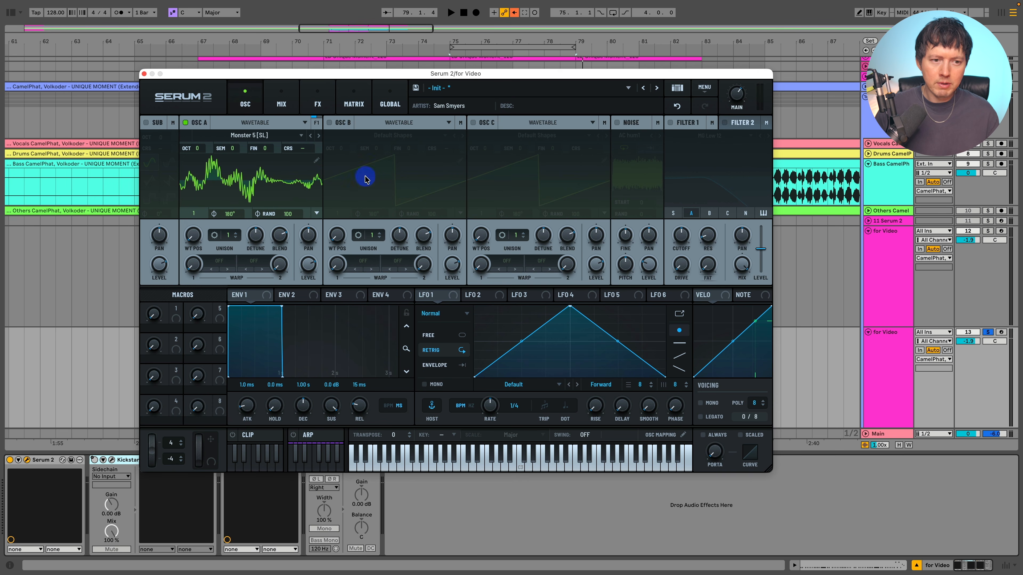
Enable oscillator B on frame 2 of Default Shapes, adjust its level, and set its first warp mode to PD (A)
{"action": "left_click", "coordinate": [329, 123]}
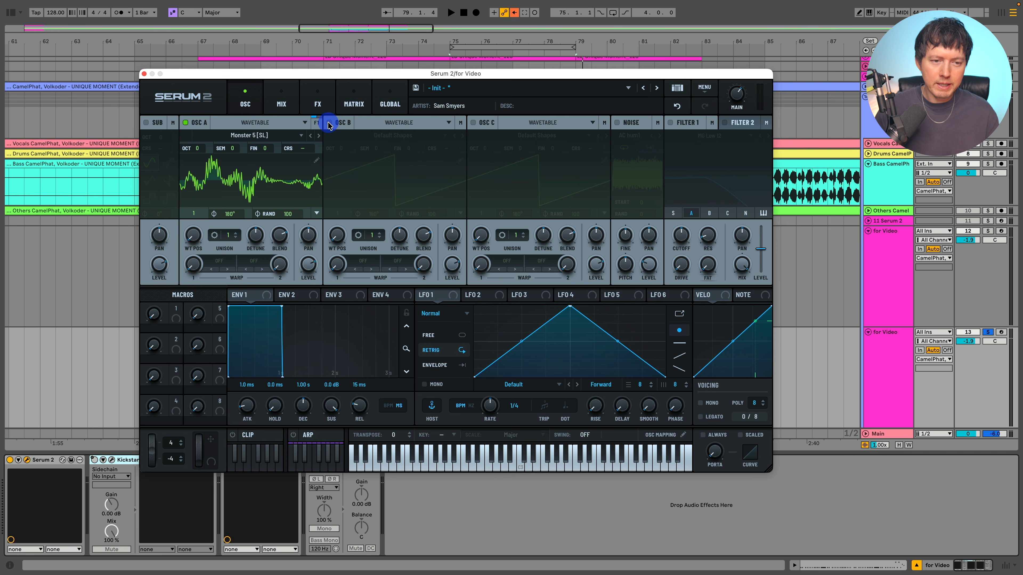
{"action": "left_click_drag", "start_coordinate": [338, 186], "coordinate": [348, 221]}
{"action": "left_click_drag", "start_coordinate": [452, 265], "coordinate": [494, 208]}
{"action": "left_click", "coordinate": [363, 261]}
{"action": "mouse_move", "coordinate": [378, 349]}
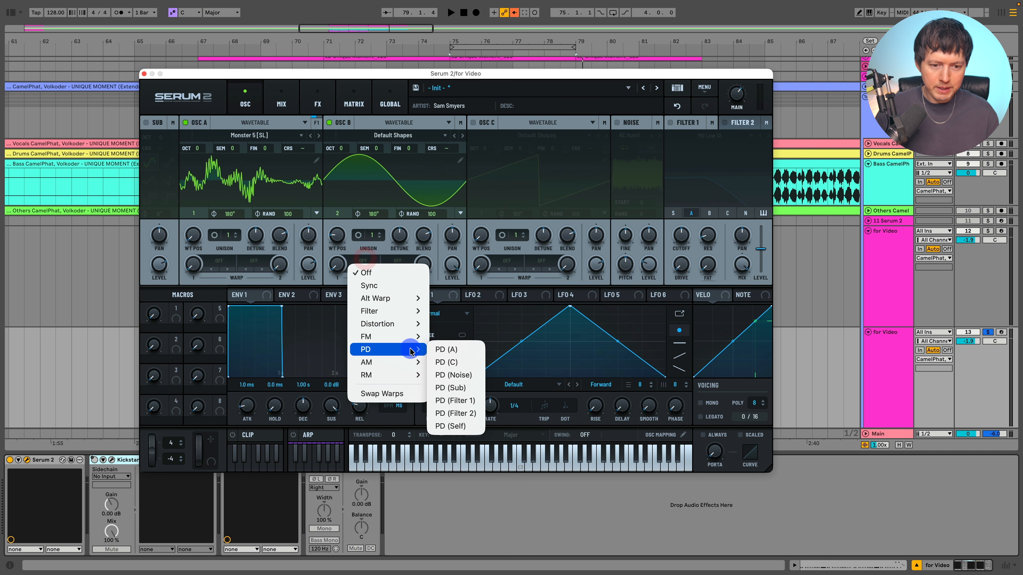
{"action": "left_click", "coordinate": [470, 352]}
Audition different PD (A) warp amounts and wavetable positions on the looped bass, leaving oscillator B on frame 2
{"action": "mouse_move", "coordinate": [337, 265]}
{"action": "left_mouse_down"}
{"action": "mouse_move", "coordinate": [328, 258]}
{"action": "mouse_move", "coordinate": [340, 270]}
{"action": "left_mouse_up"}
{"action": "key", "text": "space"}
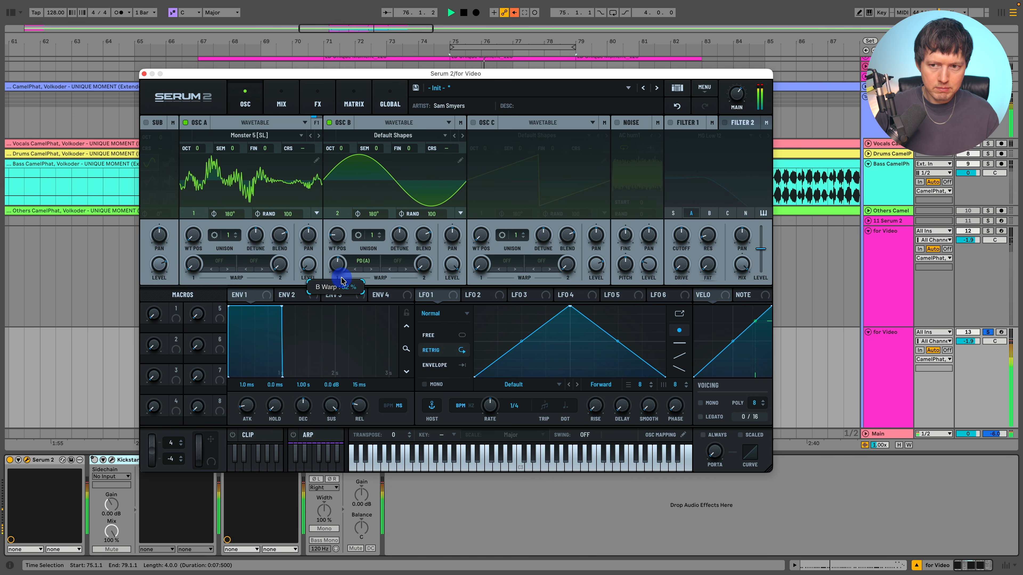
{"action": "left_click_drag", "start_coordinate": [344, 276], "coordinate": [339, 232]}
{"action": "left_click", "coordinate": [365, 242]}
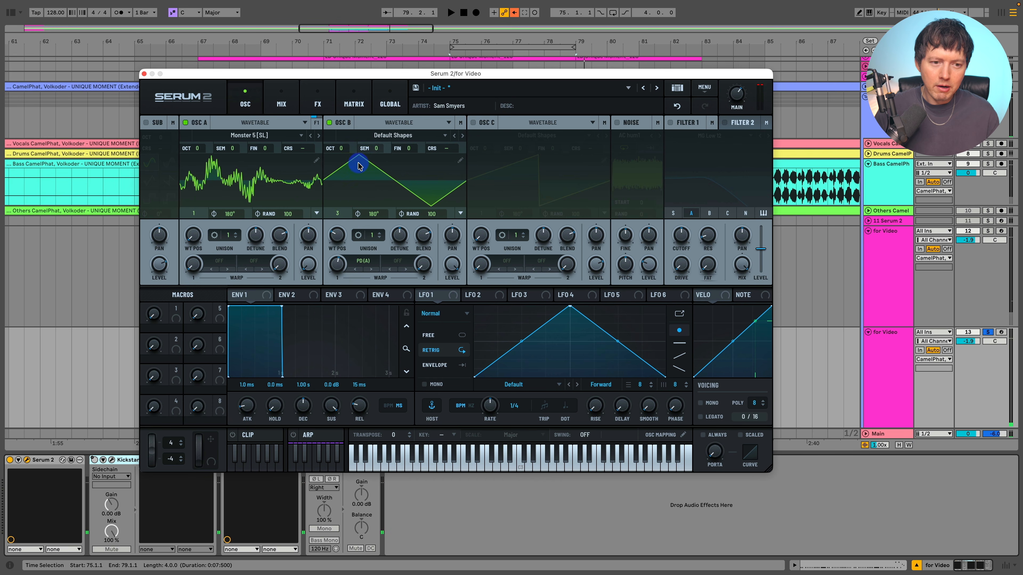
{"action": "mouse_move", "coordinate": [339, 241]}
{"action": "left_mouse_down"}
{"action": "mouse_move", "coordinate": [336, 252]}
{"action": "mouse_move", "coordinate": [342, 222]}
{"action": "mouse_move", "coordinate": [329, 244]}
{"action": "mouse_move", "coordinate": [340, 220]}
{"action": "mouse_move", "coordinate": [336, 248]}
{"action": "left_mouse_up"}
{"action": "key", "text": "space"}
{"action": "left_click_drag", "start_coordinate": [193, 241], "coordinate": [193, 240]}
{"action": "key", "text": "space"}
Load the Default Shapes wavetable into oscillator A and audition it at frame 2
{"action": "left_click", "coordinate": [260, 135]}
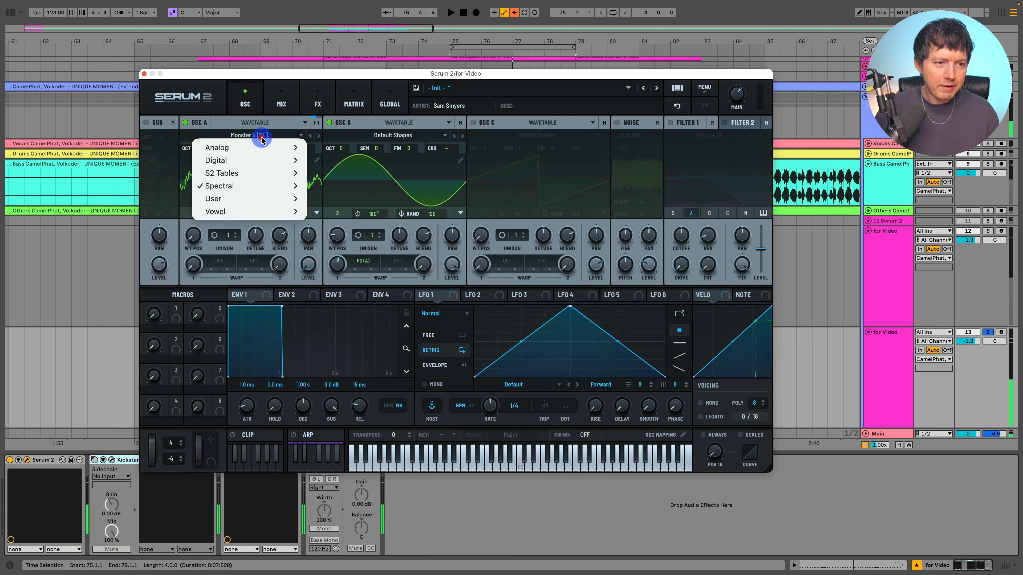
{"action": "mouse_move", "coordinate": [281, 175]}
{"action": "left_click", "coordinate": [339, 199]}
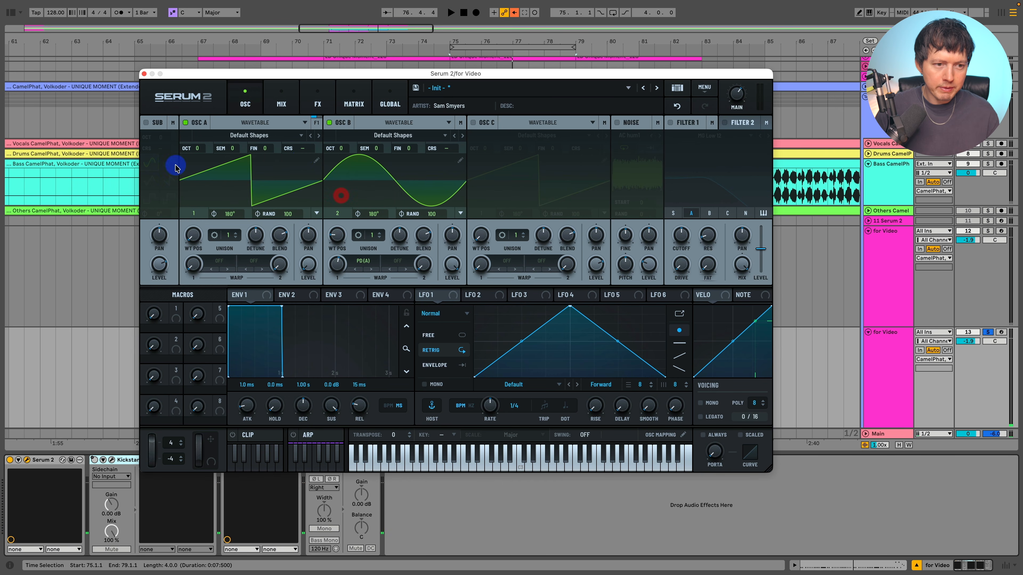
{"action": "left_click", "coordinate": [317, 162]}
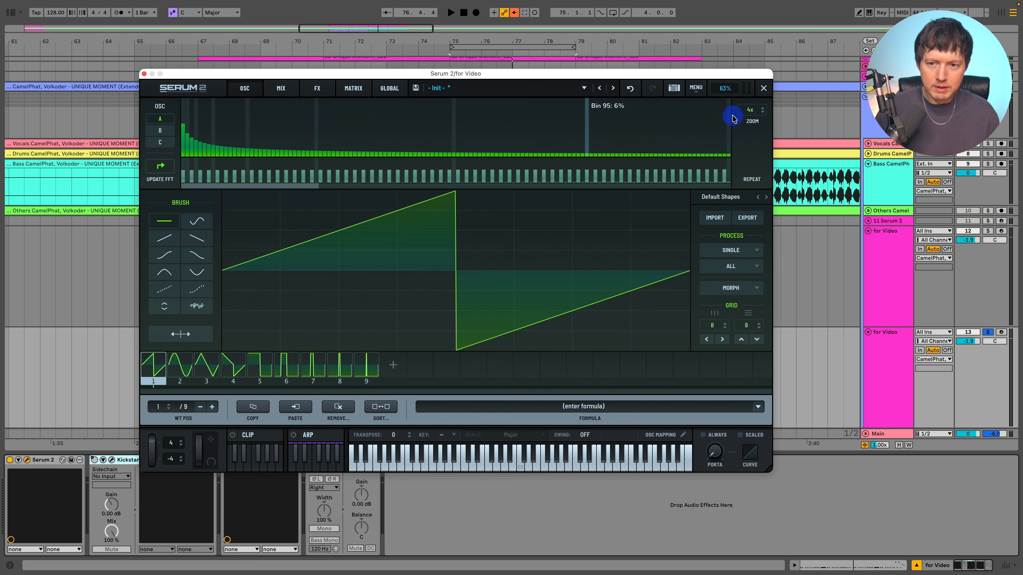
{"action": "left_click", "coordinate": [766, 85]}
{"action": "left_click_drag", "start_coordinate": [200, 232], "coordinate": [201, 221]}
{"action": "key", "text": "space"}
Draw custom harmonics into frame 2 of oscillator A in the wavetable editor and audition the result
{"action": "left_click", "coordinate": [320, 172]}
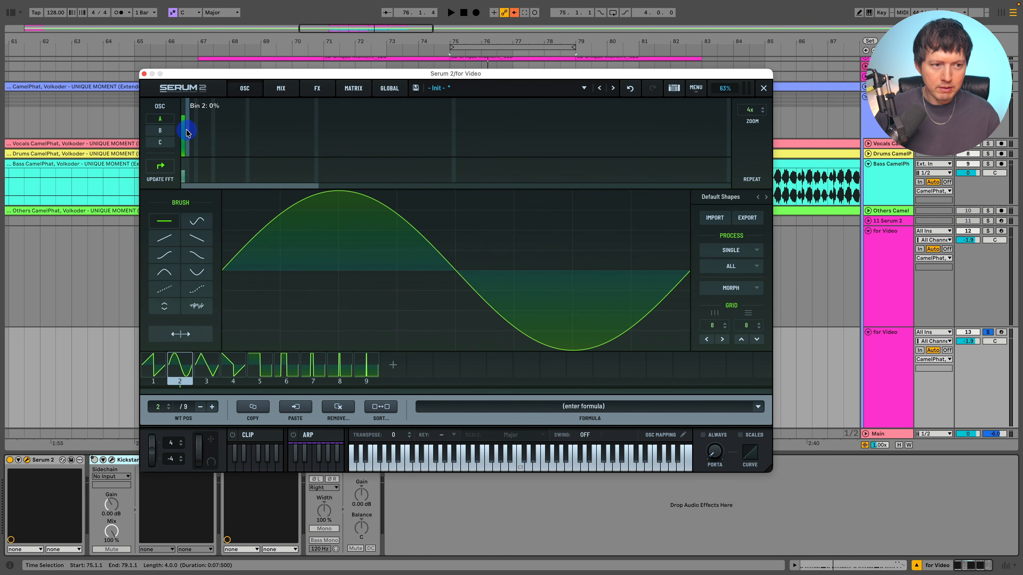
{"action": "mouse_move", "coordinate": [187, 133]}
{"action": "left_mouse_down"}
{"action": "mouse_move", "coordinate": [197, 118]}
{"action": "mouse_move", "coordinate": [217, 143]}
{"action": "mouse_move", "coordinate": [306, 153]}
{"action": "mouse_move", "coordinate": [664, 157]}
{"action": "left_mouse_up"}
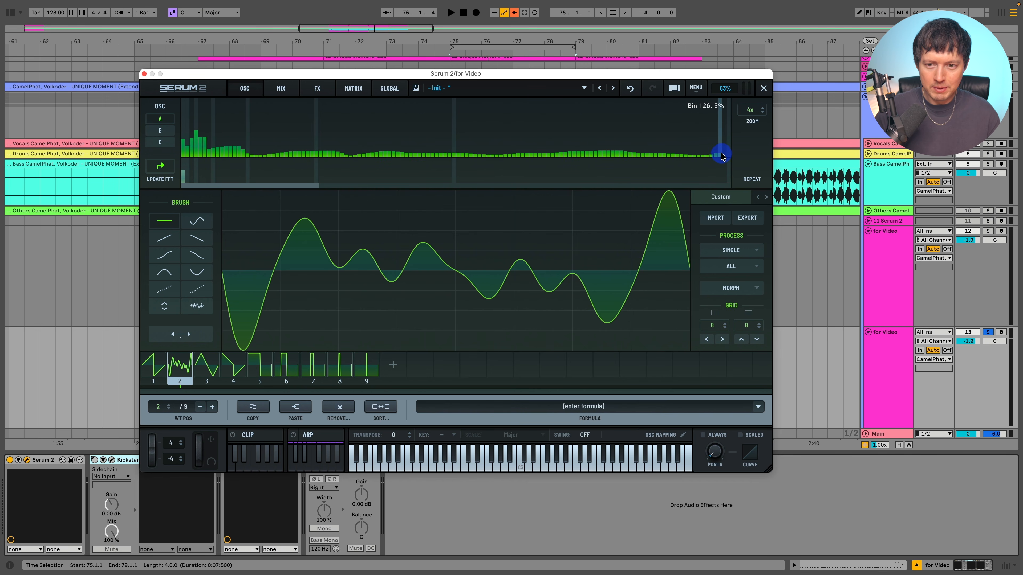
{"action": "mouse_move", "coordinate": [724, 156]}
{"action": "left_mouse_down"}
{"action": "mouse_move", "coordinate": [408, 146]}
{"action": "mouse_move", "coordinate": [354, 156]}
{"action": "mouse_move", "coordinate": [383, 141]}
{"action": "mouse_move", "coordinate": [316, 147]}
{"action": "mouse_move", "coordinate": [318, 156]}
{"action": "left_mouse_up"}
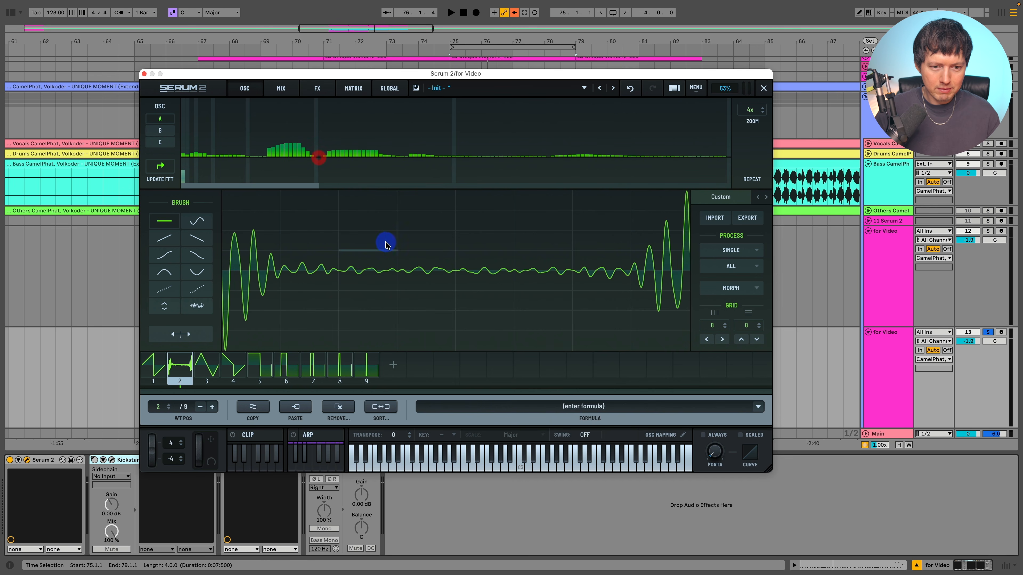
{"action": "mouse_move", "coordinate": [458, 149]}
{"action": "left_mouse_down"}
{"action": "mouse_move", "coordinate": [529, 163]}
{"action": "mouse_move", "coordinate": [630, 161]}
{"action": "left_mouse_up"}
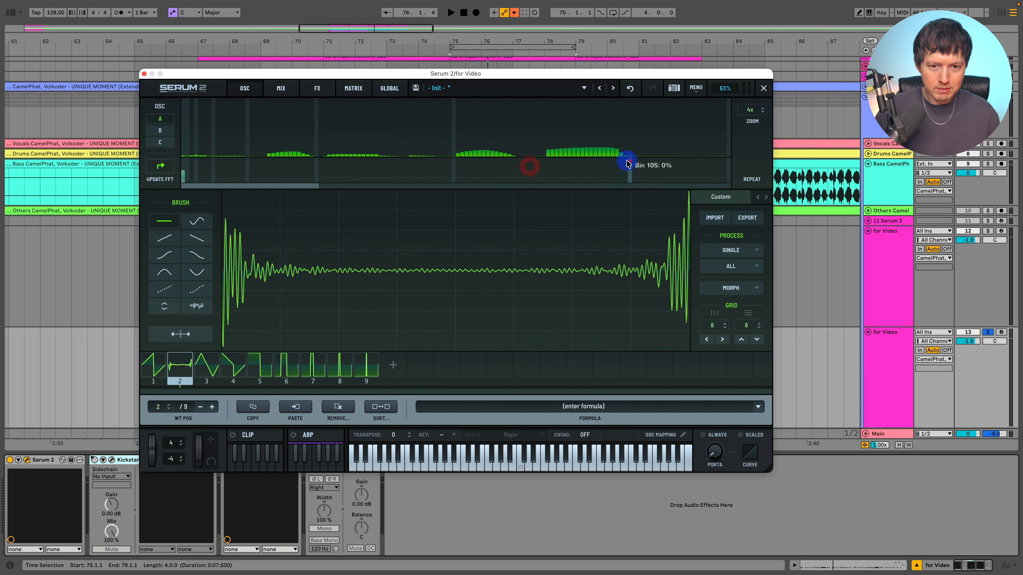
{"action": "mouse_move", "coordinate": [182, 137]}
{"action": "left_mouse_down"}
{"action": "mouse_move", "coordinate": [245, 148]}
{"action": "mouse_move", "coordinate": [200, 133]}
{"action": "mouse_move", "coordinate": [231, 129]}
{"action": "mouse_move", "coordinate": [212, 135]}
{"action": "mouse_move", "coordinate": [205, 117]}
{"action": "mouse_move", "coordinate": [308, 114]}
{"action": "mouse_move", "coordinate": [338, 149]}
{"action": "mouse_move", "coordinate": [347, 142]}
{"action": "mouse_move", "coordinate": [258, 145]}
{"action": "mouse_move", "coordinate": [404, 154]}
{"action": "mouse_move", "coordinate": [189, 145]}
{"action": "left_mouse_up"}
{"action": "key", "text": "space"}
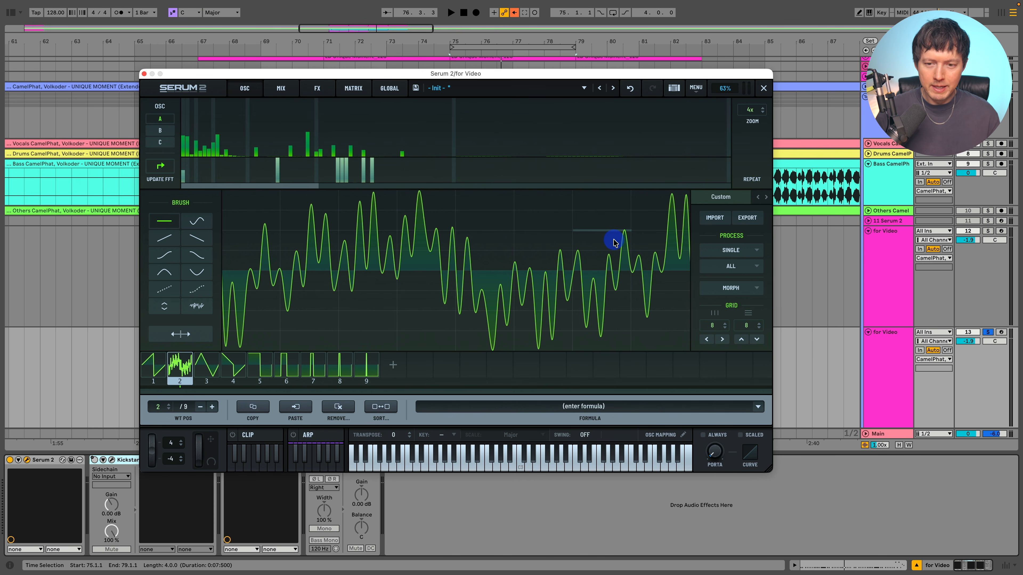
{"action": "left_click", "coordinate": [763, 87]}
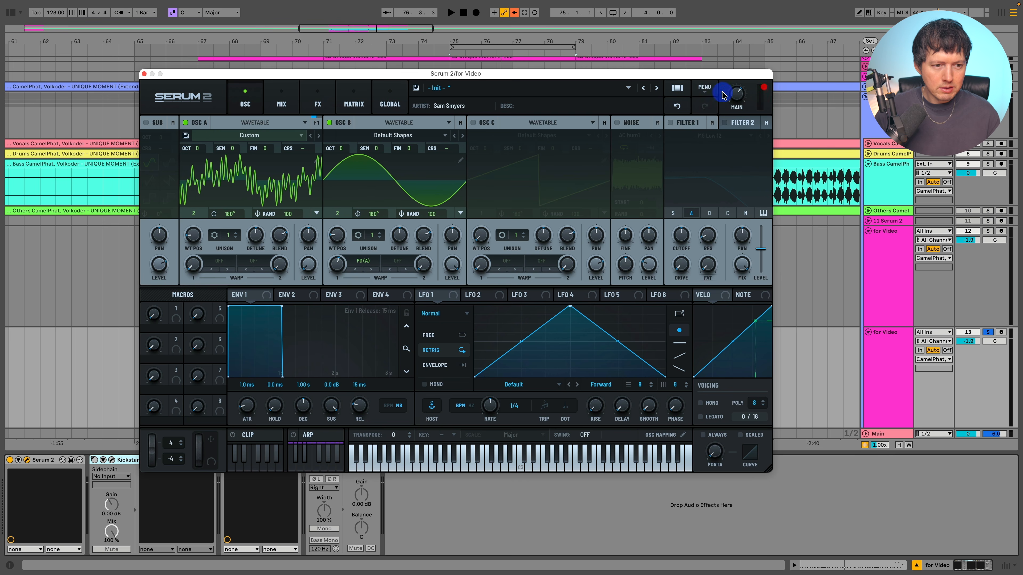
Load the BS Resources preset from the Indie Dance Vol. 1 folder of the user presets
{"action": "left_click", "coordinate": [463, 88]}
{"action": "mouse_move", "coordinate": [478, 141]}
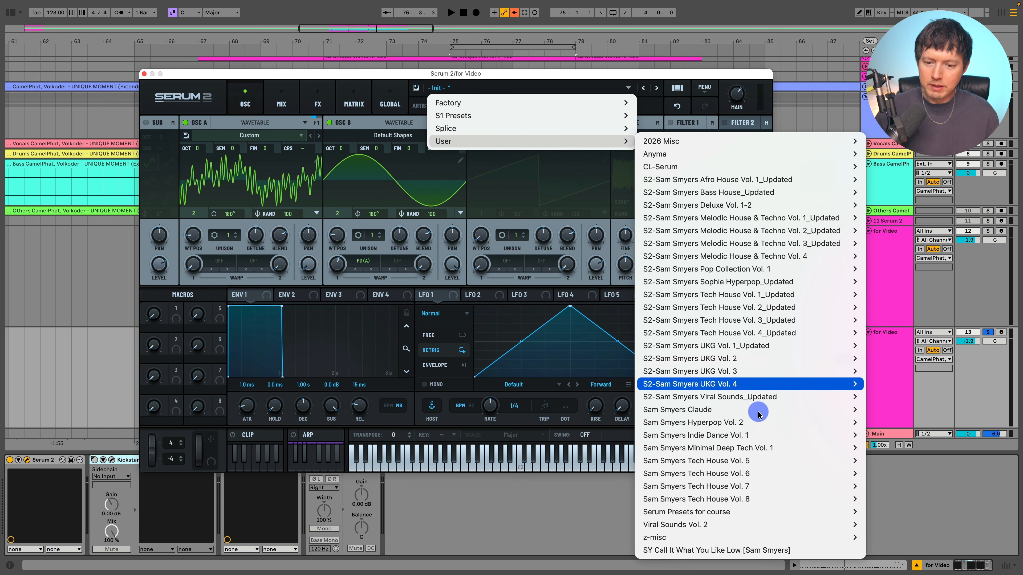
{"action": "mouse_move", "coordinate": [714, 438]}
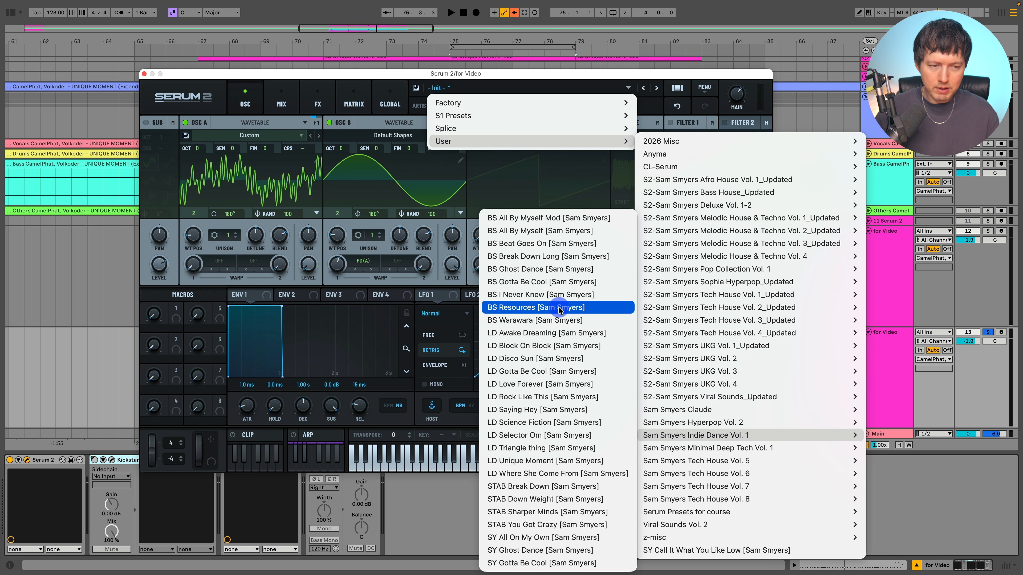
{"action": "left_click", "coordinate": [536, 308]}
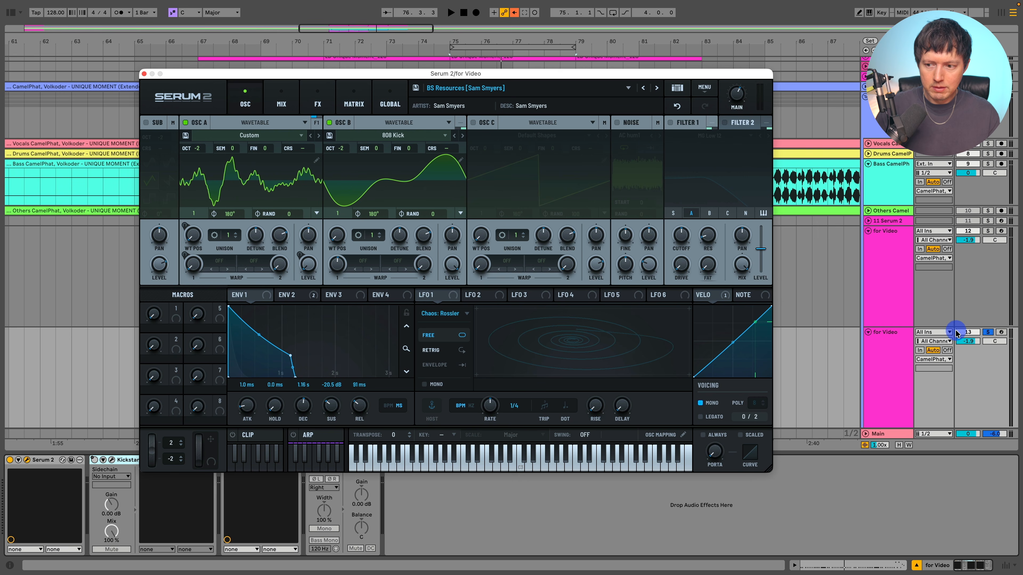
Arm the duplicated track and audition the preset while adjusting the main volume and switching oscillator B off and on
{"action": "left_click", "coordinate": [1001, 334]}
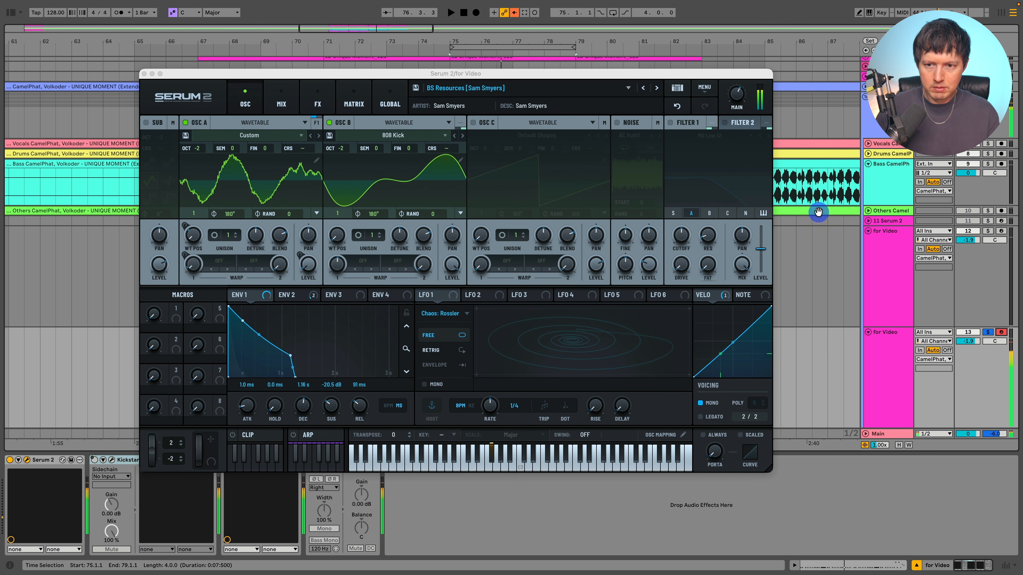
{"action": "left_click_drag", "start_coordinate": [736, 97], "coordinate": [736, 89]}
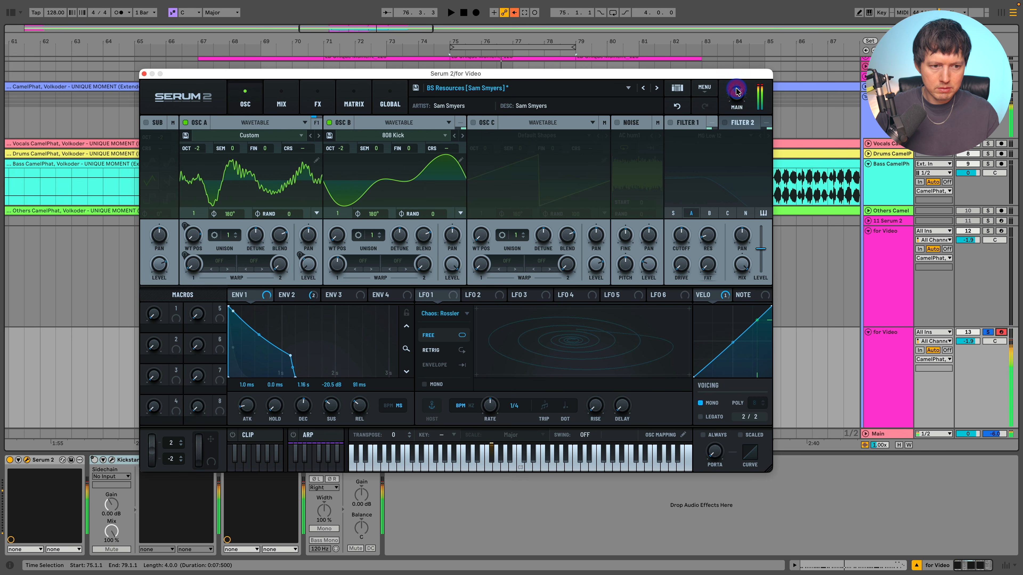
{"action": "left_click", "coordinate": [330, 123]}
{"action": "left_click", "coordinate": [329, 122]}
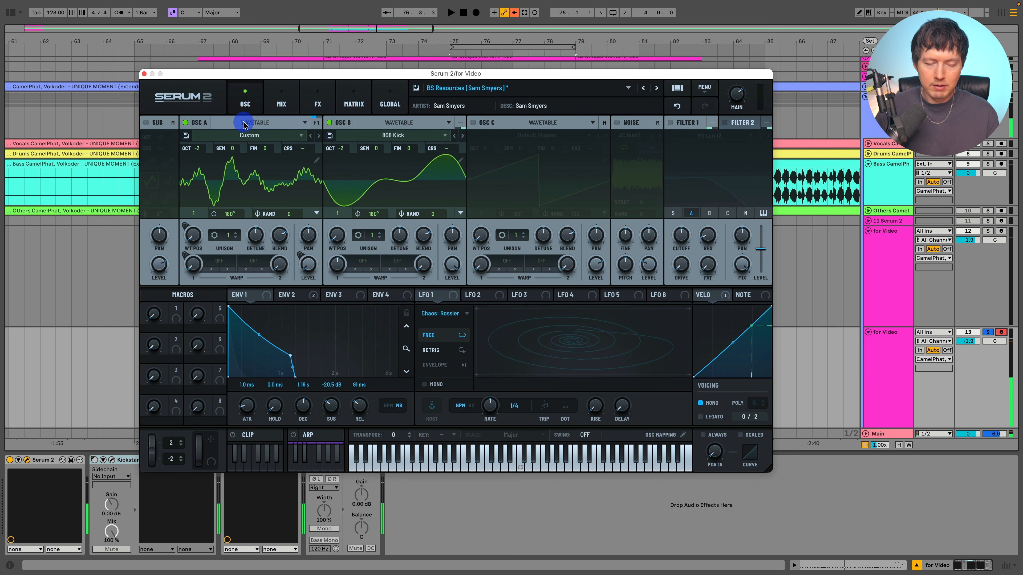
Close the Serum 2 window and select the clip on the duplicated "for Video" track
{"action": "left_click", "coordinate": [144, 74]}
{"action": "left_click", "coordinate": [884, 354]}
{"action": "left_click", "coordinate": [520, 333]}
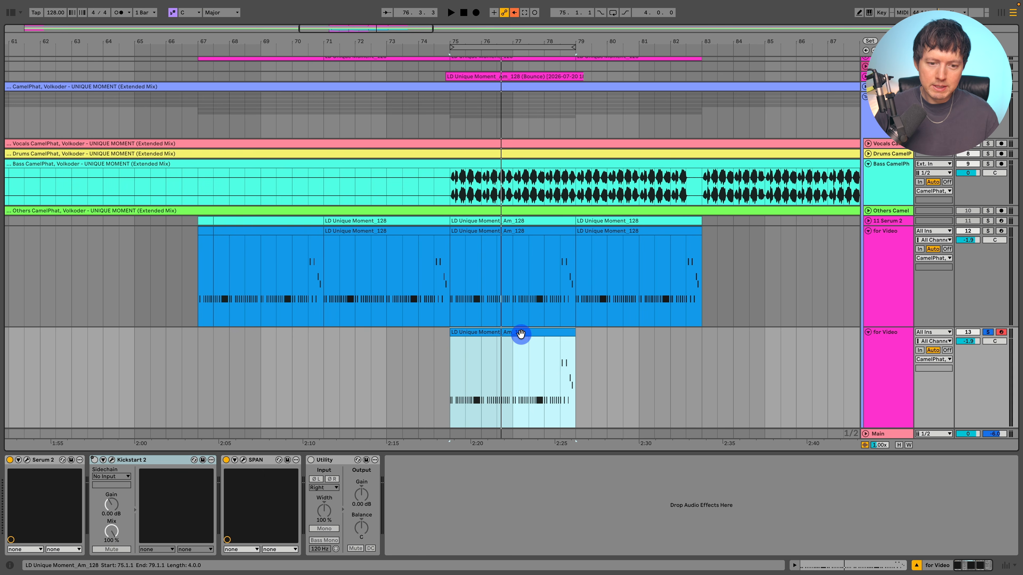
{"action": "left_click", "coordinate": [27, 460]}
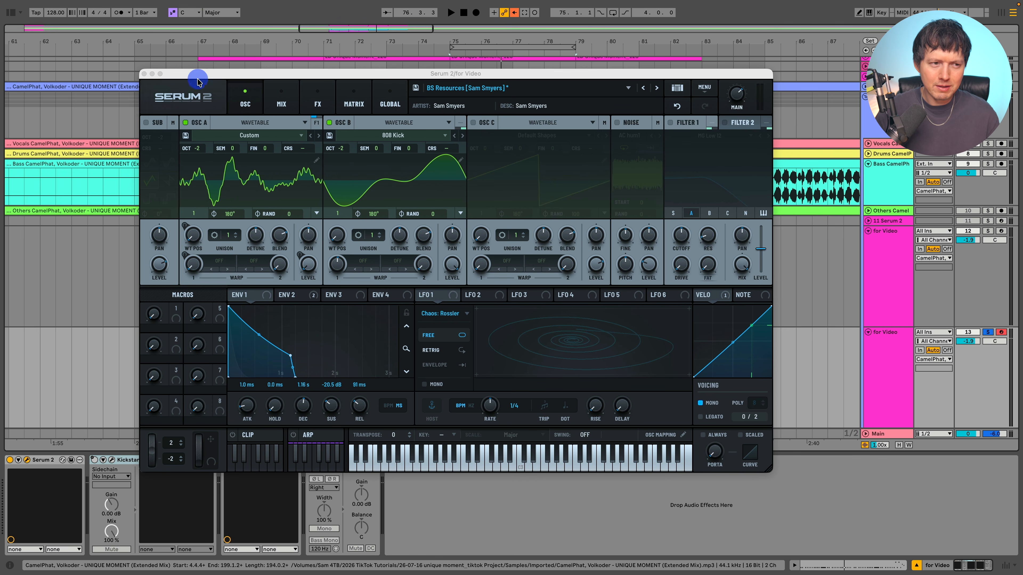
{"action": "left_click_drag", "start_coordinate": [204, 74], "coordinate": [206, 72]}
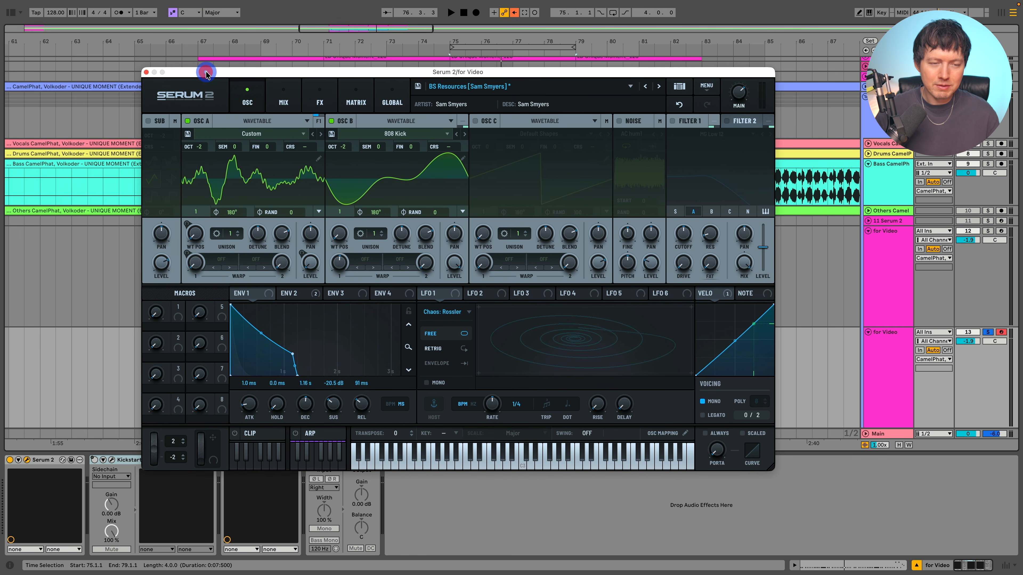
{"action": "left_click", "coordinate": [248, 102]}
{"action": "left_click", "coordinate": [465, 92]}
{"action": "left_click", "coordinate": [142, 71]}
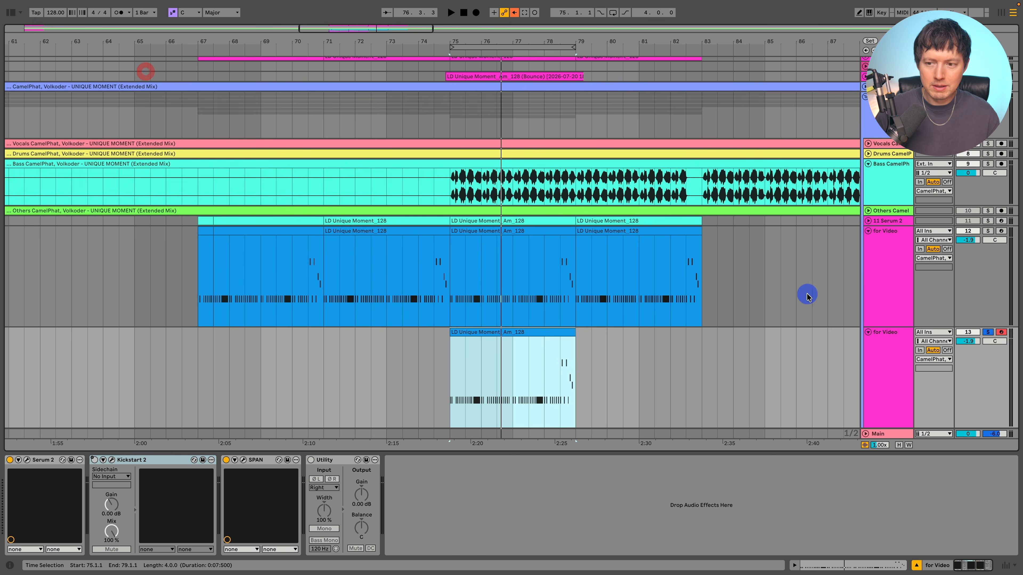
Delete the duplicated "for Video" track that holds only the bar 75 to 79 clip
{"action": "left_click", "coordinate": [902, 265]}
{"action": "left_click", "coordinate": [886, 349]}
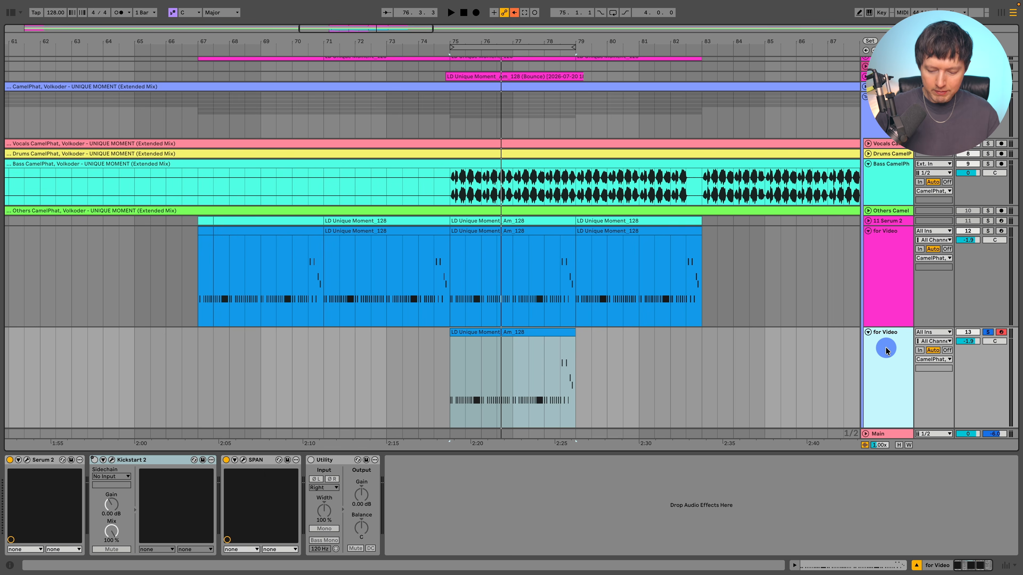
{"action": "left_click", "coordinate": [884, 294]}
{"action": "left_click", "coordinate": [878, 361]}
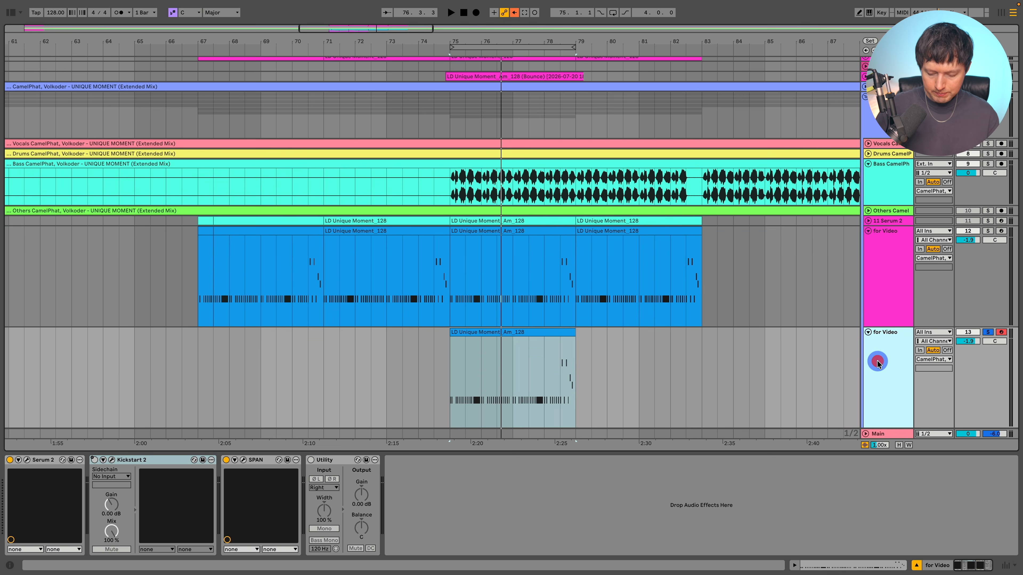
{"action": "key", "text": "Delete"}
{"action": "left_click", "coordinate": [877, 287]}
{"action": "key", "text": "super+d"}
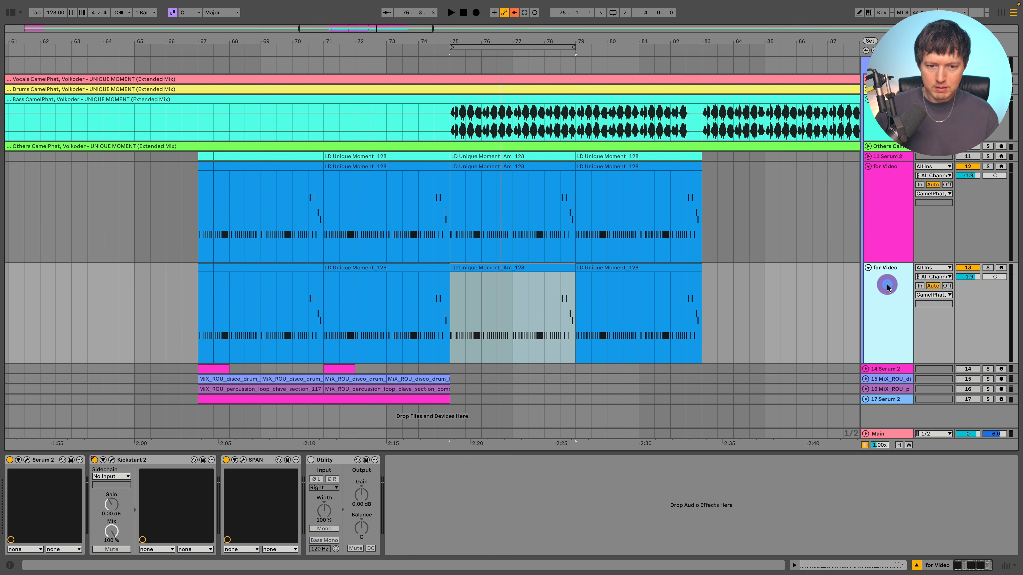
{"action": "key", "text": "Delete"}
Delete the lower duplicate "for Video" track and unfold the disco drum loop track
{"action": "left_click", "coordinate": [592, 340]}
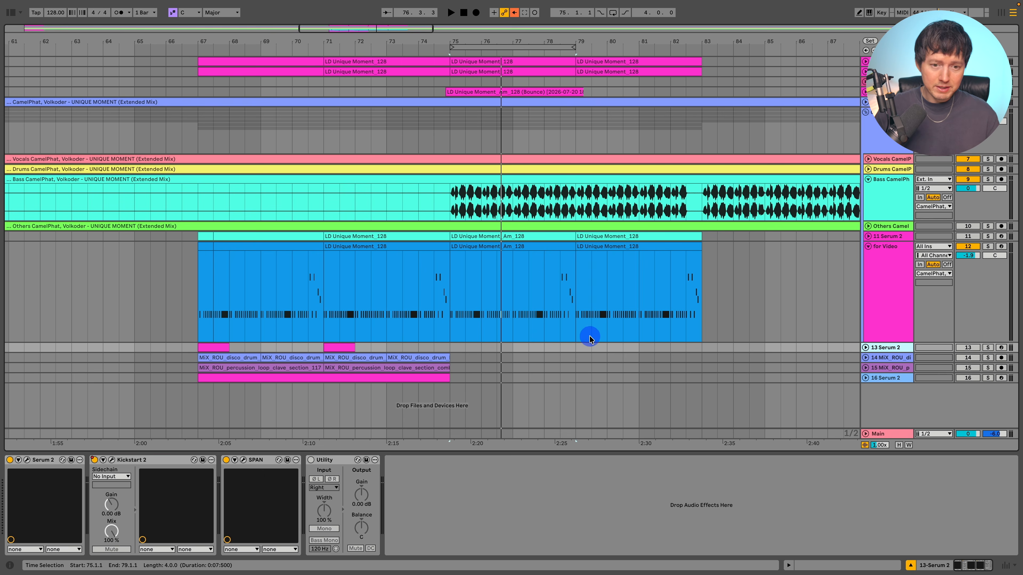
{"action": "left_click", "coordinate": [189, 357]}
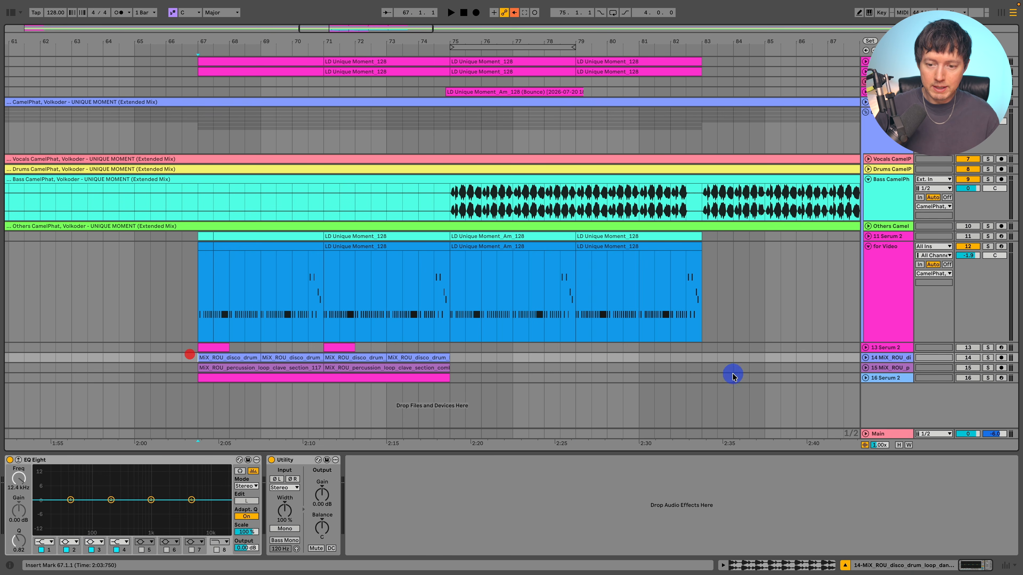
{"action": "left_click", "coordinate": [866, 358]}
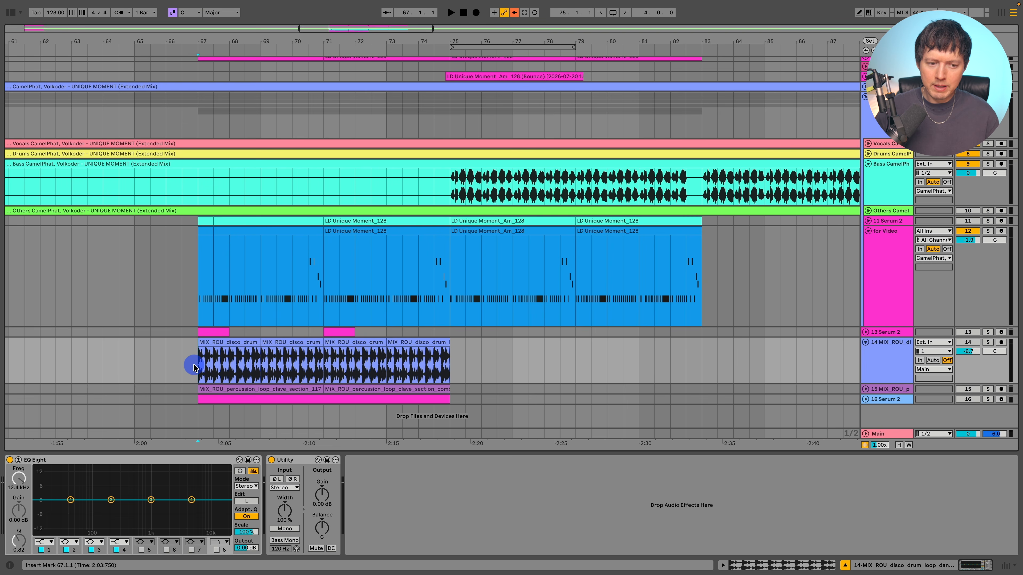
{"action": "left_click", "coordinate": [882, 346]}
{"action": "left_click", "coordinate": [792, 311]}
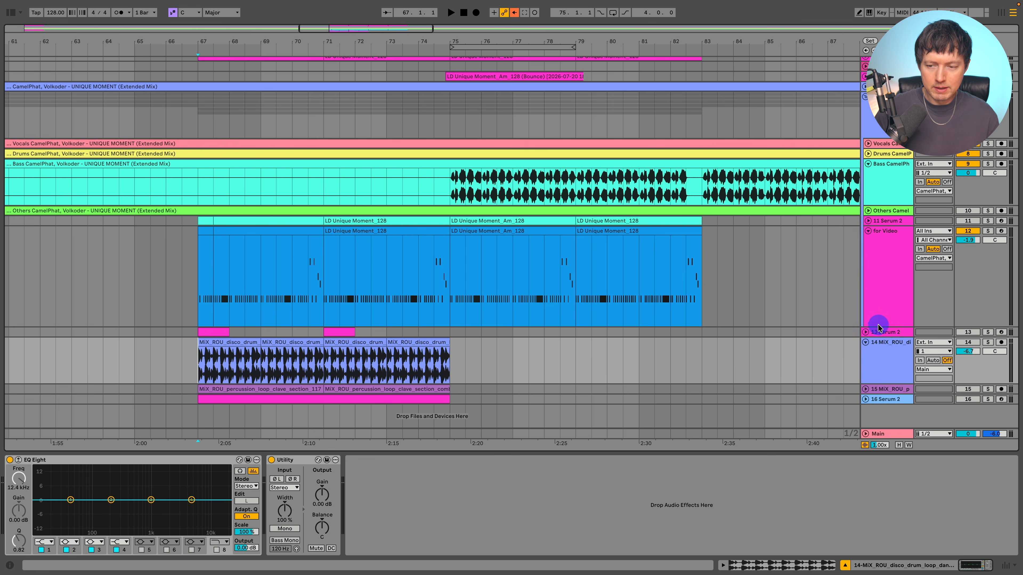
Fold the "for Video" track and solo the disco drum loop track
{"action": "left_click", "coordinate": [875, 296]}
{"action": "left_click", "coordinate": [868, 231]}
{"action": "left_click", "coordinate": [883, 289]}
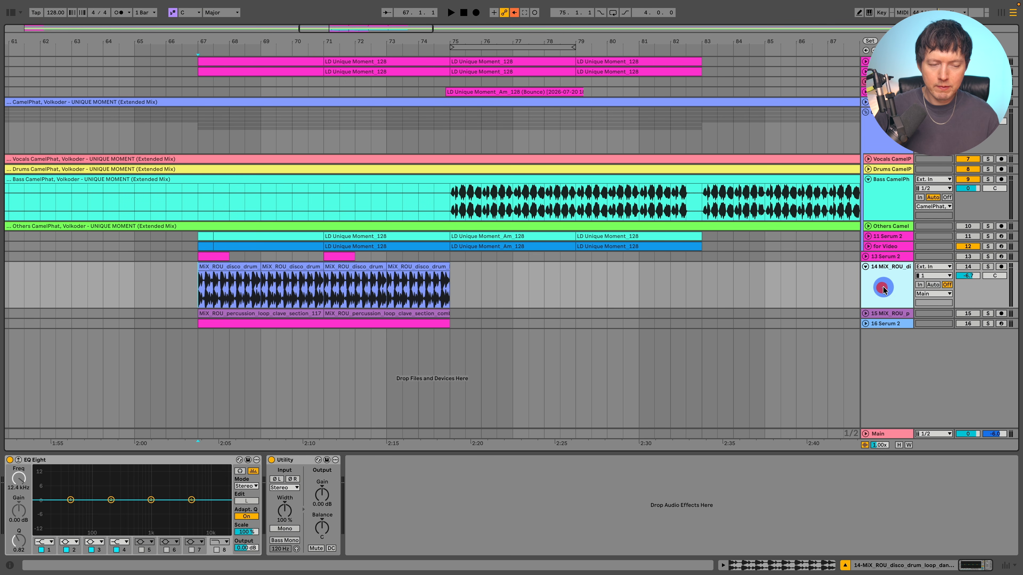
{"action": "left_click", "coordinate": [989, 267]}
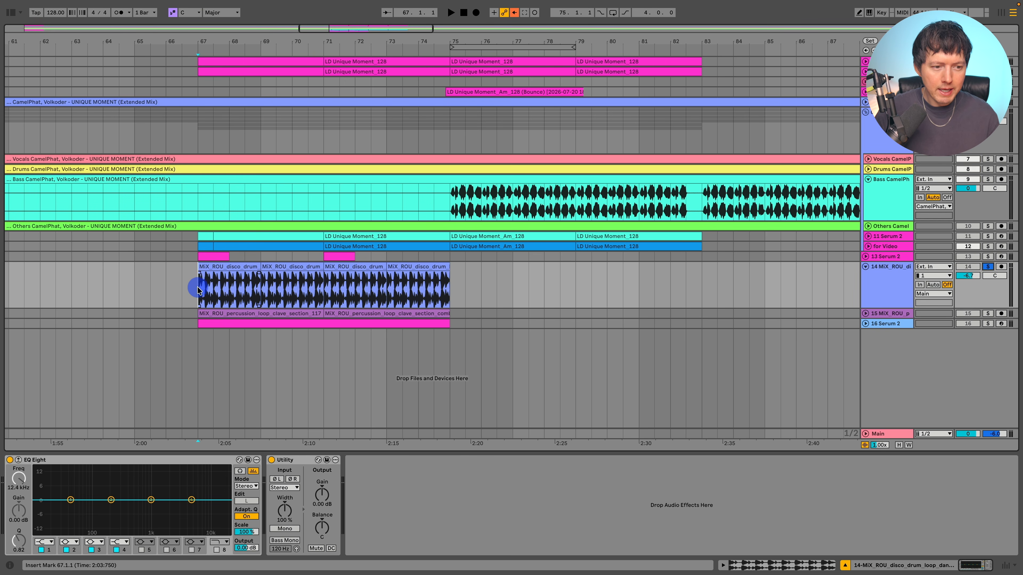
Show the browser with the drum folders of the MixReady - Roulette Complete (French Touch) sample pack
{"action": "left_click_drag", "start_coordinate": [98, 38], "coordinate": [153, 189]}
{"action": "scroll", "coordinate": [182, 227], "scroll_direction": "left", "scroll_amount": 3}
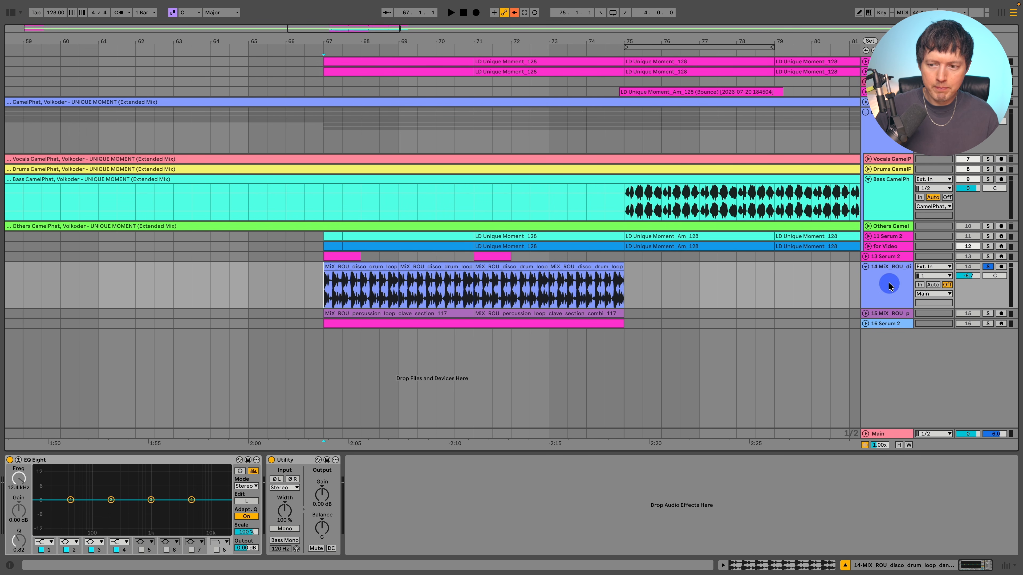
{"action": "left_click", "coordinate": [11, 12]}
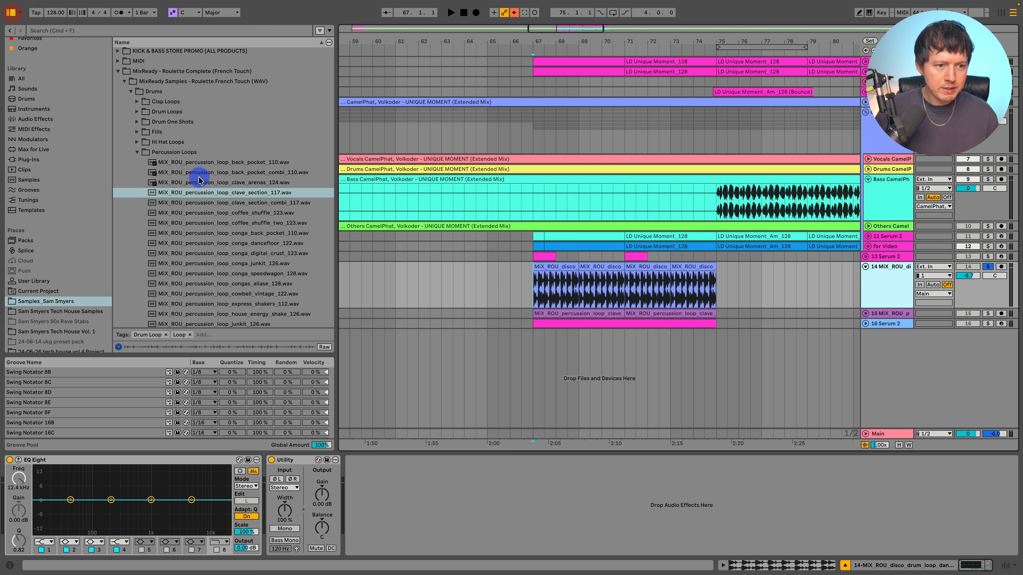
{"action": "scroll", "coordinate": [516, 294], "scroll_direction": "right", "scroll_amount": 3}
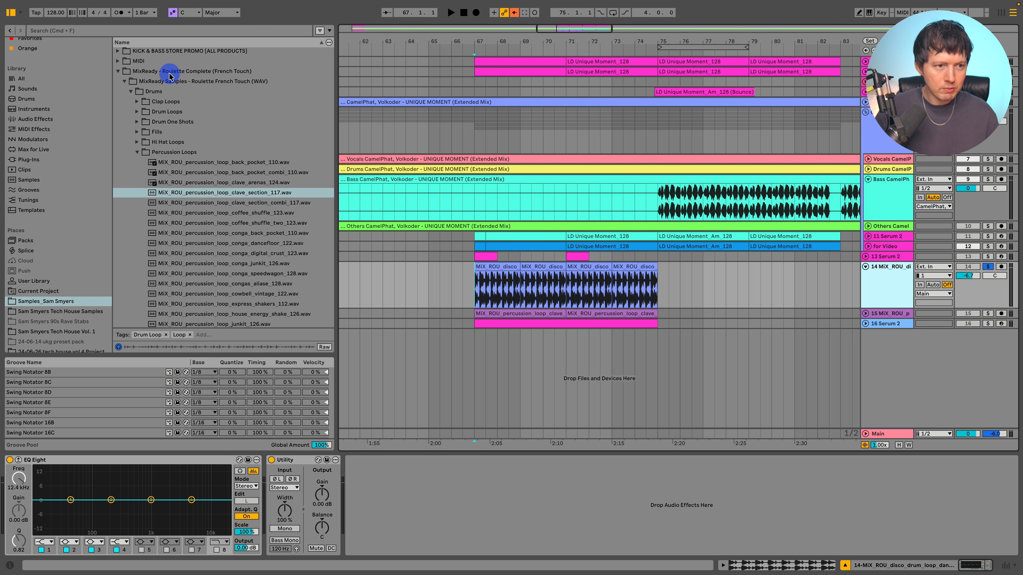
Play the soloed disco drum loop briefly from bar 67, stop it, and hide the browser
{"action": "left_click", "coordinate": [474, 290]}
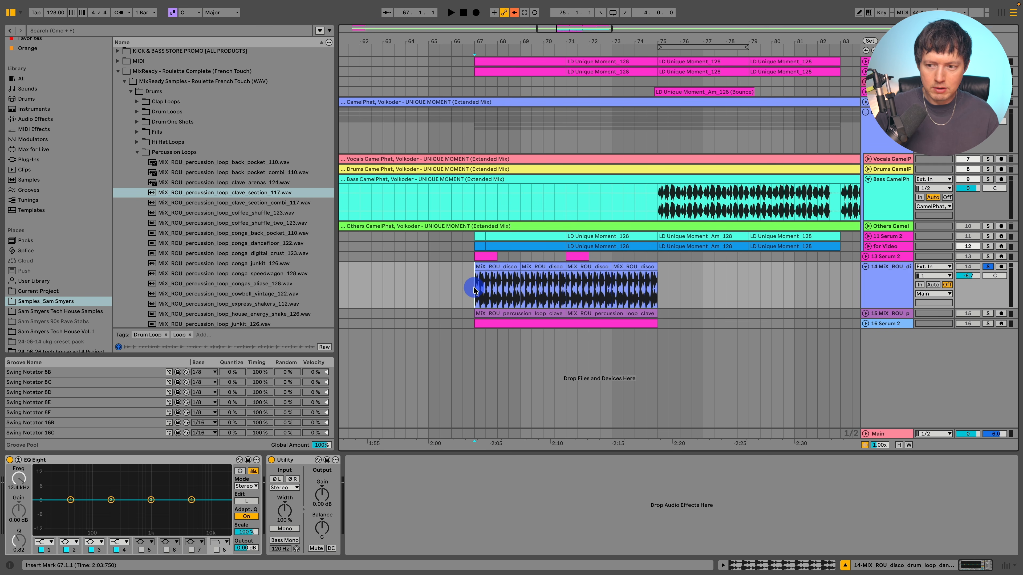
{"action": "key", "text": "space"}
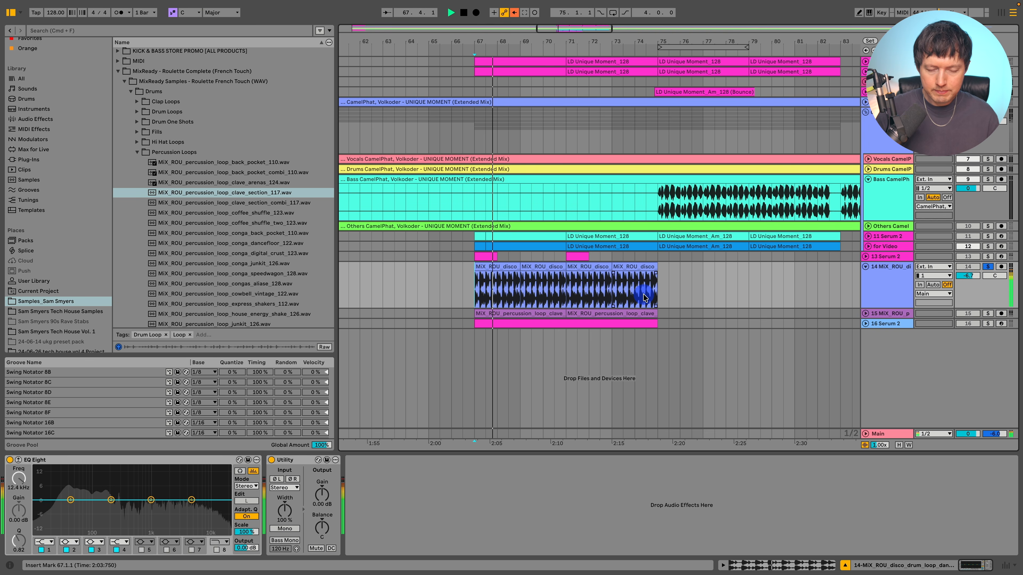
{"action": "key", "text": "space"}
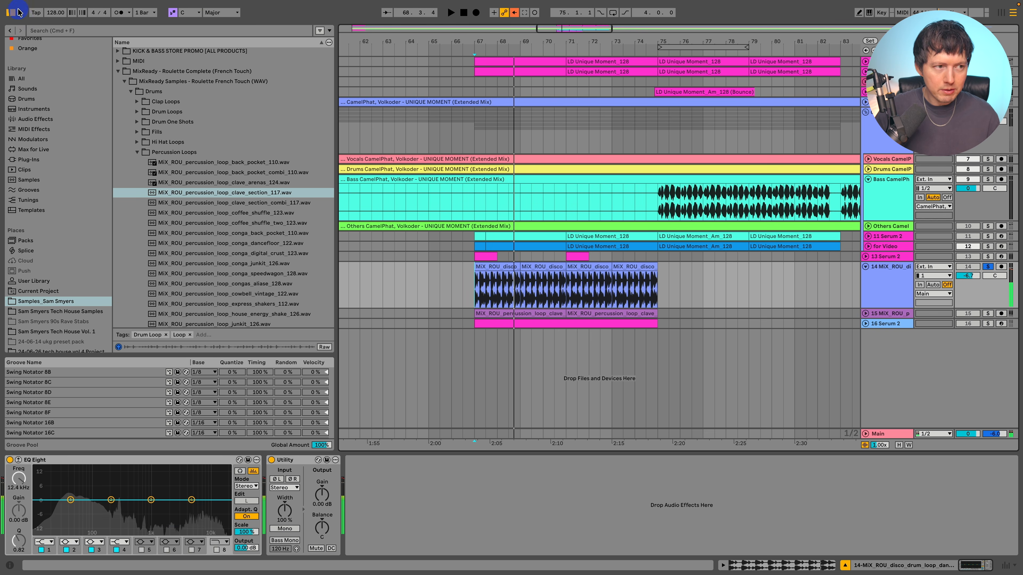
{"action": "left_click", "coordinate": [10, 12]}
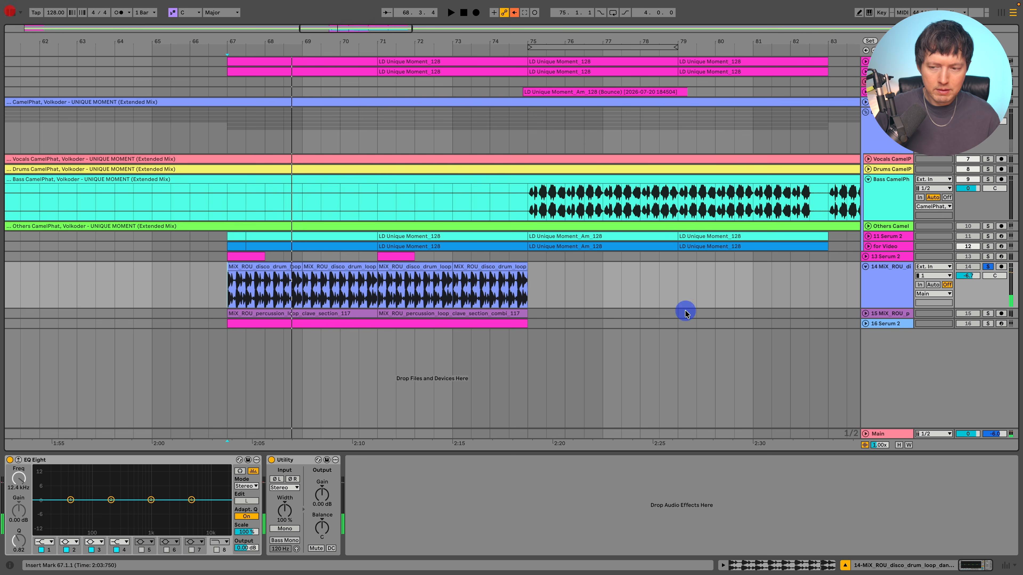
Unfold the percussion loop track, solo it together with the disco drum loop track, and play both
{"action": "left_click", "coordinate": [991, 314]}
{"action": "left_click", "coordinate": [865, 313]}
{"action": "left_click", "coordinate": [988, 267]}
{"action": "left_click", "coordinate": [886, 284]}
{"action": "key", "text": "space"}
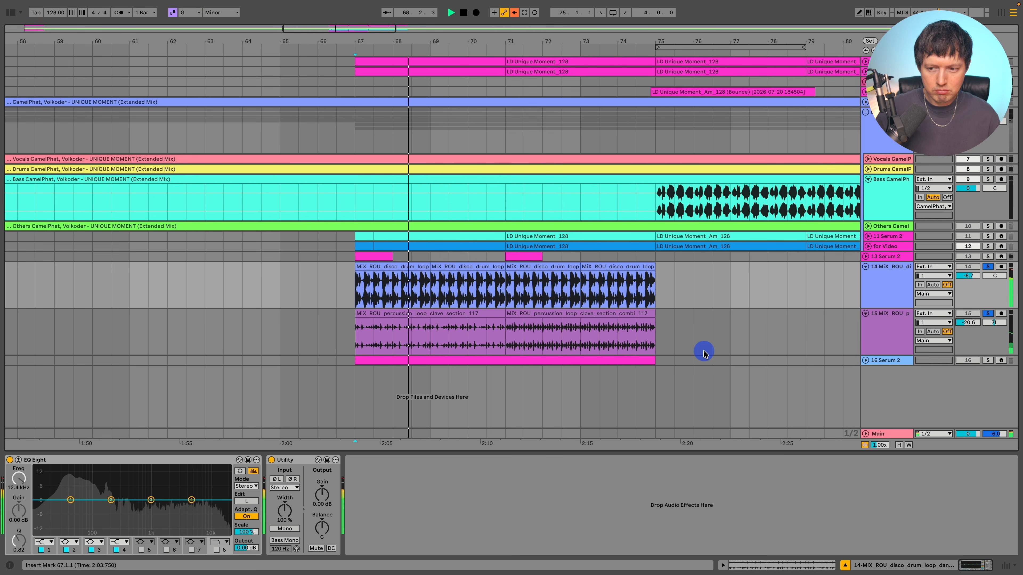
Unfold and solo Serum 2 track 16 and select its clip from bar 67 to 75
{"action": "left_click", "coordinate": [866, 360]}
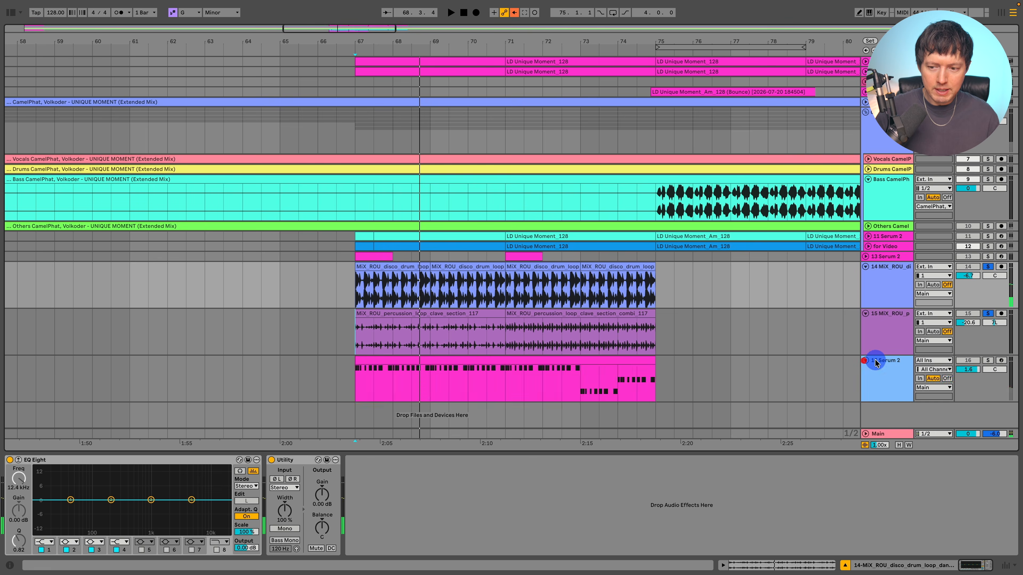
{"action": "left_click", "coordinate": [988, 360]}
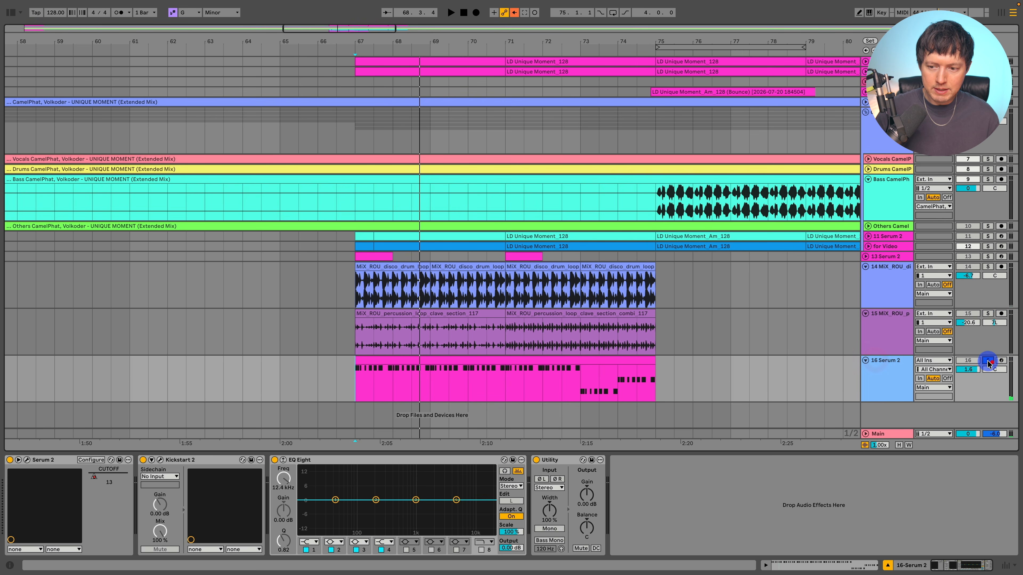
{"action": "left_click", "coordinate": [421, 359]}
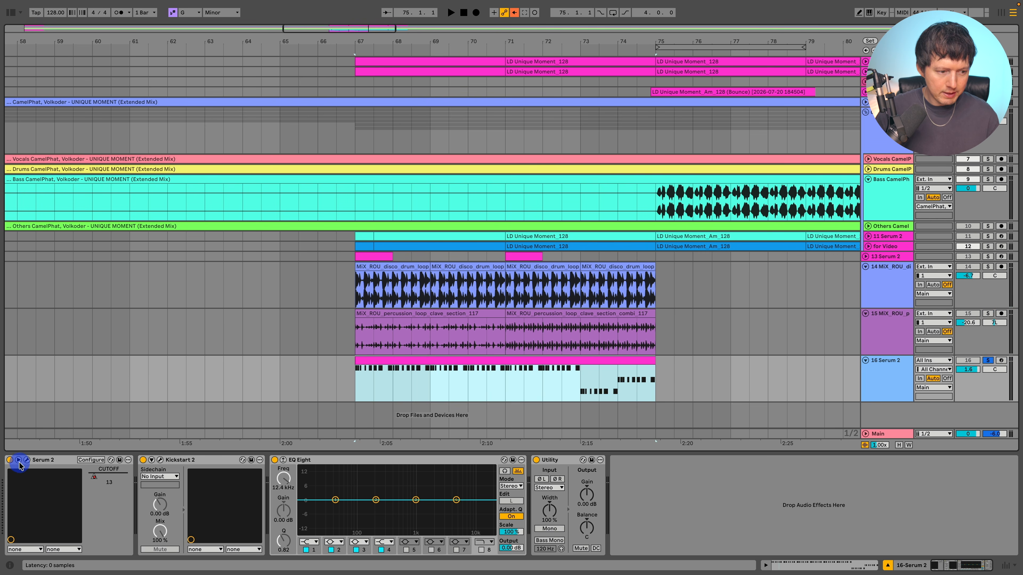
View the BS Beat Goes On preset in track 16's Serum 2 window while the bass plays, and close the window
{"action": "left_click", "coordinate": [26, 460]}
{"action": "key", "text": "space"}
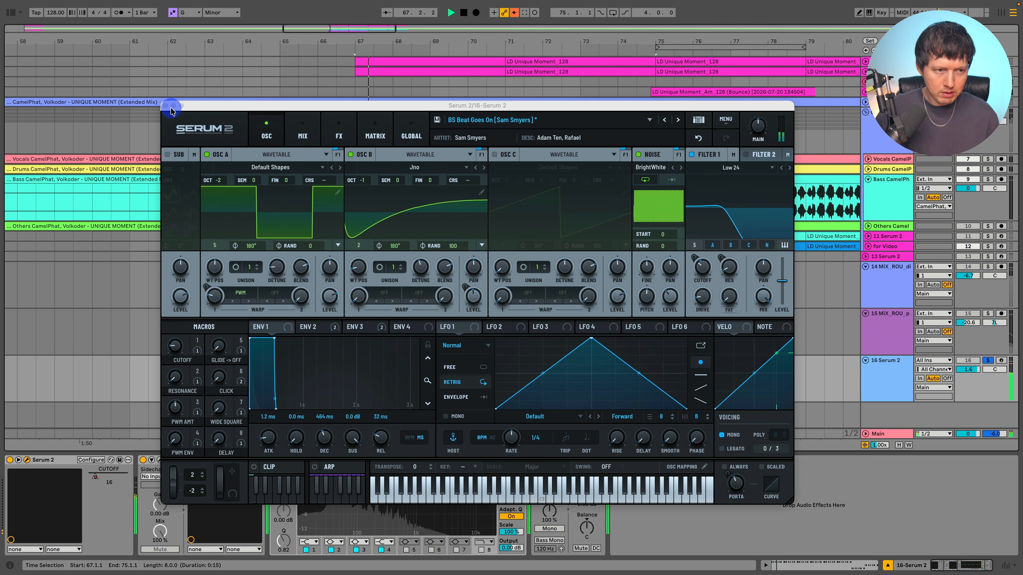
{"action": "left_click_drag", "start_coordinate": [224, 101], "coordinate": [246, 74]}
{"action": "left_click", "coordinate": [192, 75]}
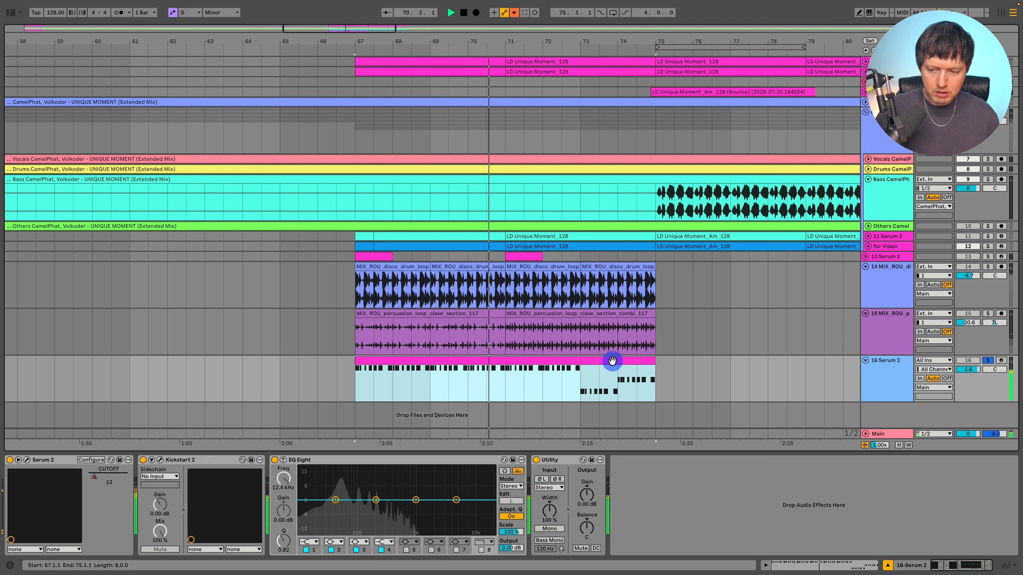
Loop playback over the track 16 clip from bar 67 to 75
{"action": "left_click", "coordinate": [987, 360]}
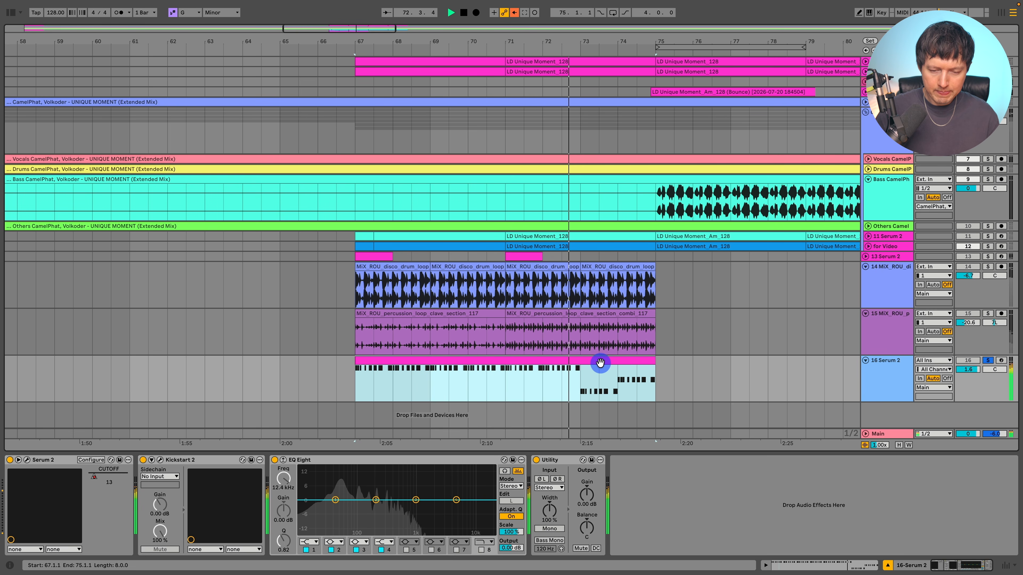
{"action": "left_click", "coordinate": [889, 363]}
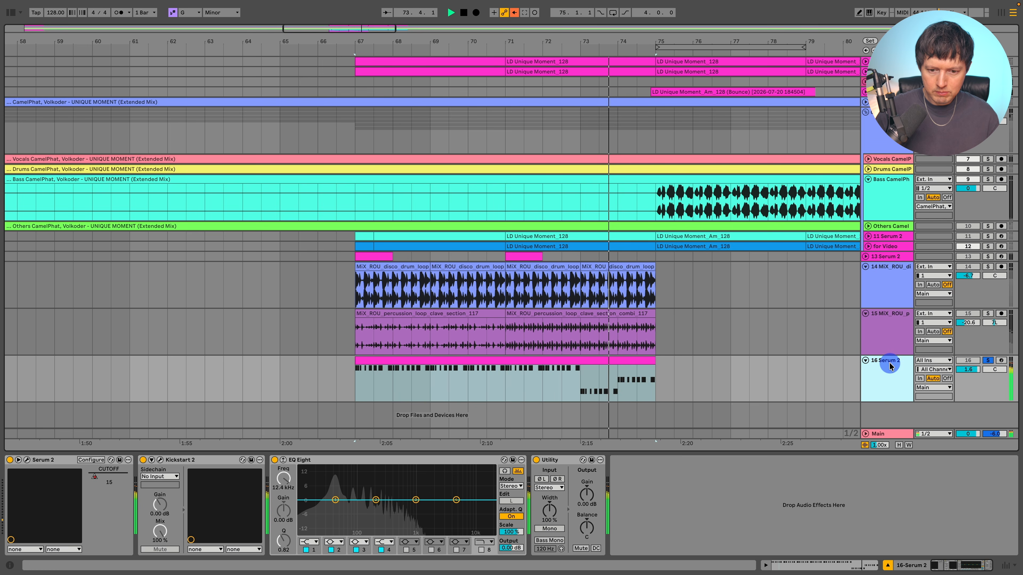
{"action": "left_click", "coordinate": [580, 364]}
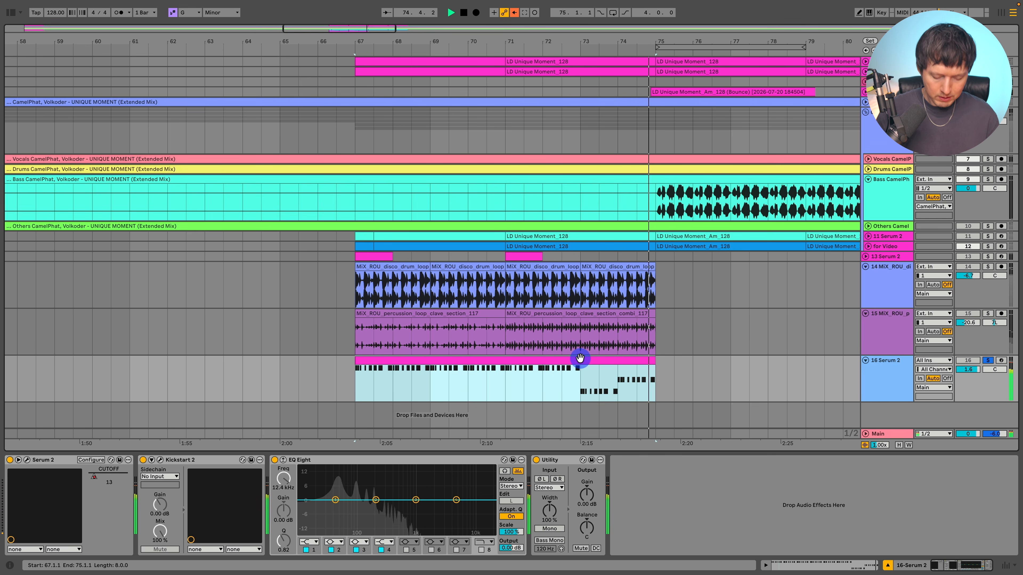
{"action": "key", "text": "ctrl+l"}
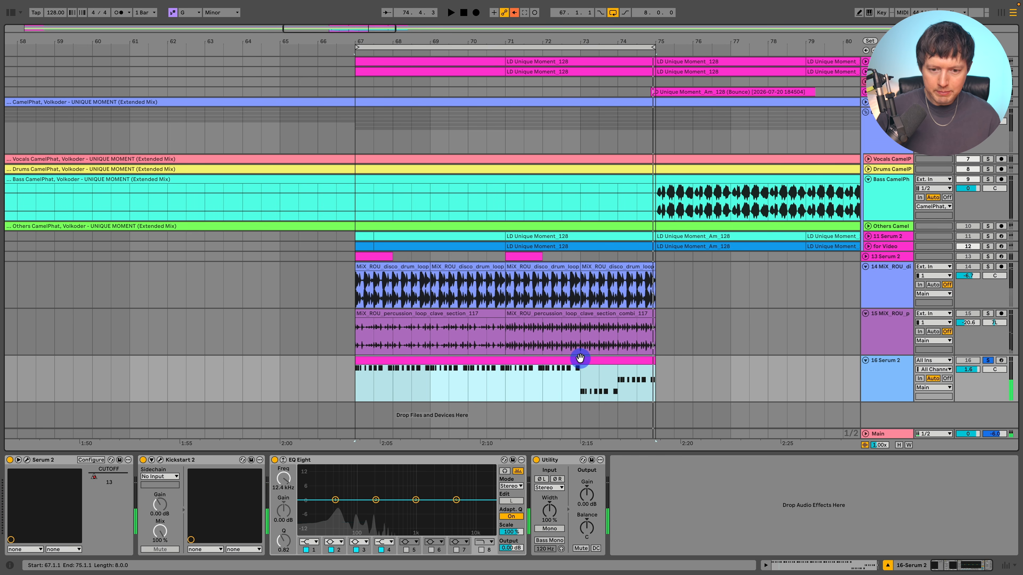
Activate tracks 14, 15 and 16 without solo and adjust their volumes together during playback, with track 14 at -4.7 dB
{"action": "left_click", "coordinate": [987, 360]}
{"action": "left_click", "coordinate": [968, 267]}
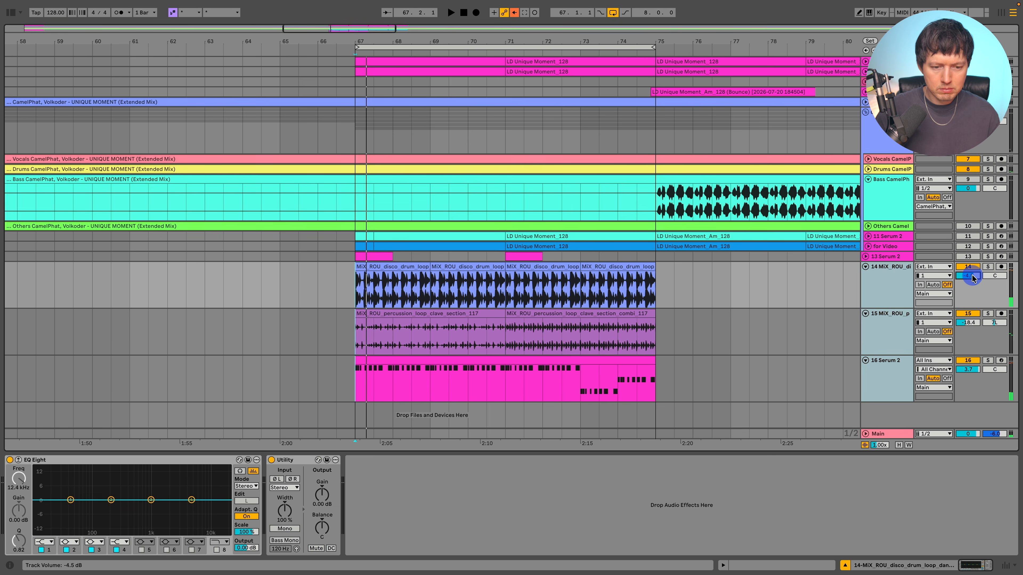
{"action": "key", "text": "space"}
{"action": "left_click_drag", "start_coordinate": [973, 278], "coordinate": [972, 279]}
{"action": "left_click", "coordinate": [890, 297]}
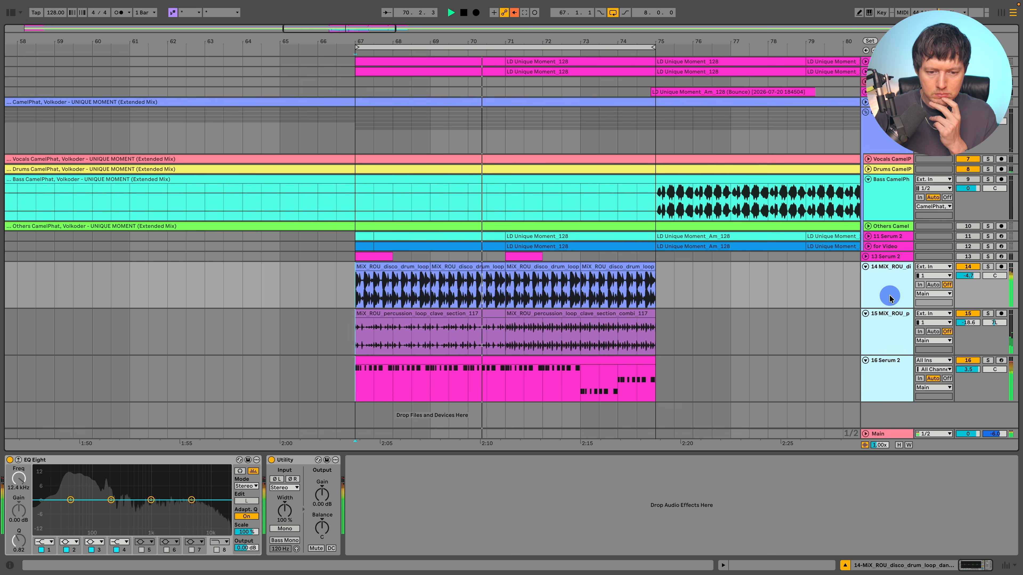
Show automation on the tracks, display the Serum 2 CUTOFF lane on track 16, and select bars 67 to 75
{"action": "left_click", "coordinate": [890, 378]}
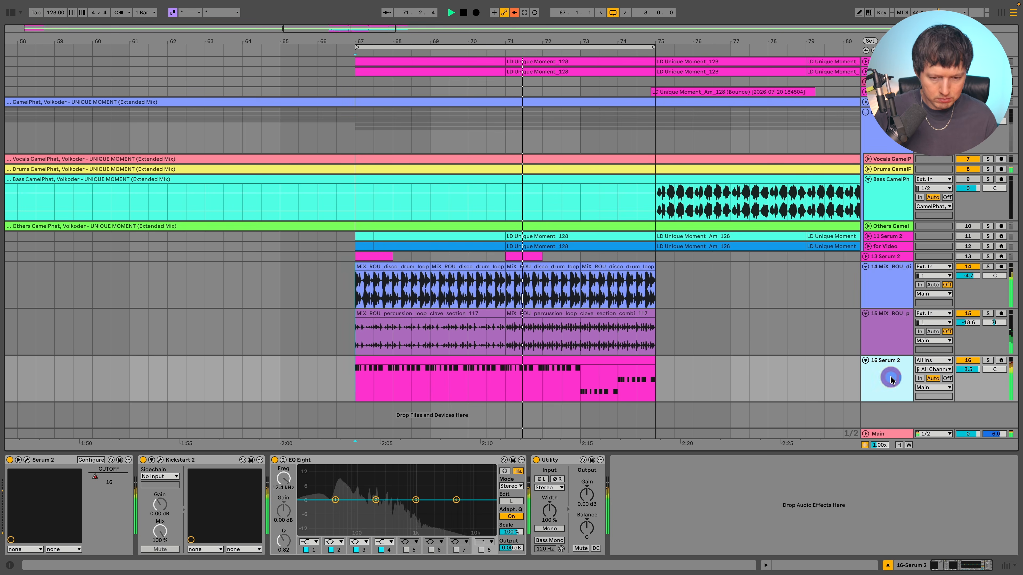
{"action": "key", "text": "a"}
{"action": "left_click", "coordinate": [888, 370]}
{"action": "left_click", "coordinate": [898, 386]}
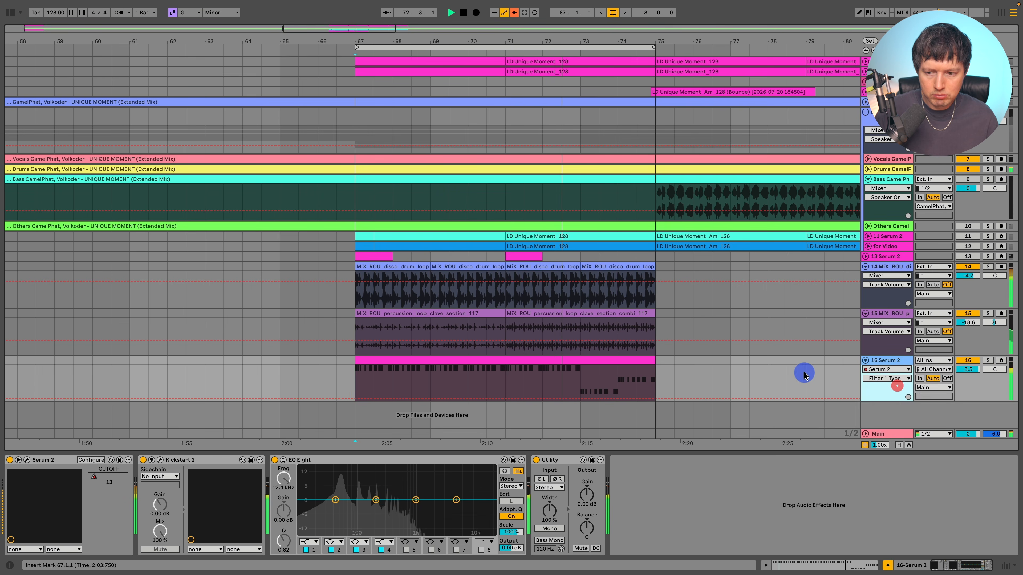
{"action": "left_click", "coordinate": [886, 378]}
{"action": "left_click", "coordinate": [886, 393]}
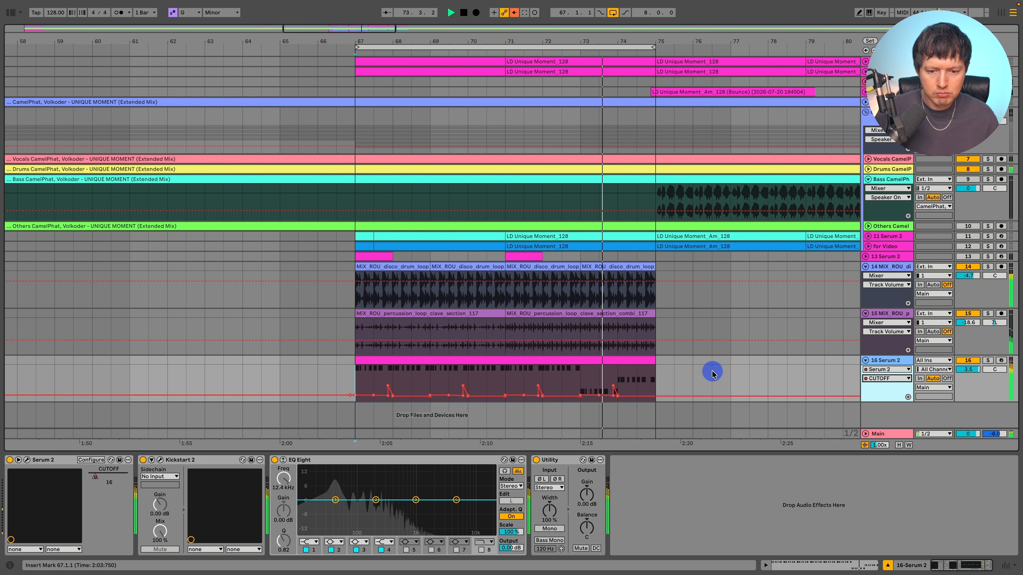
{"action": "mouse_move", "coordinate": [374, 397]}
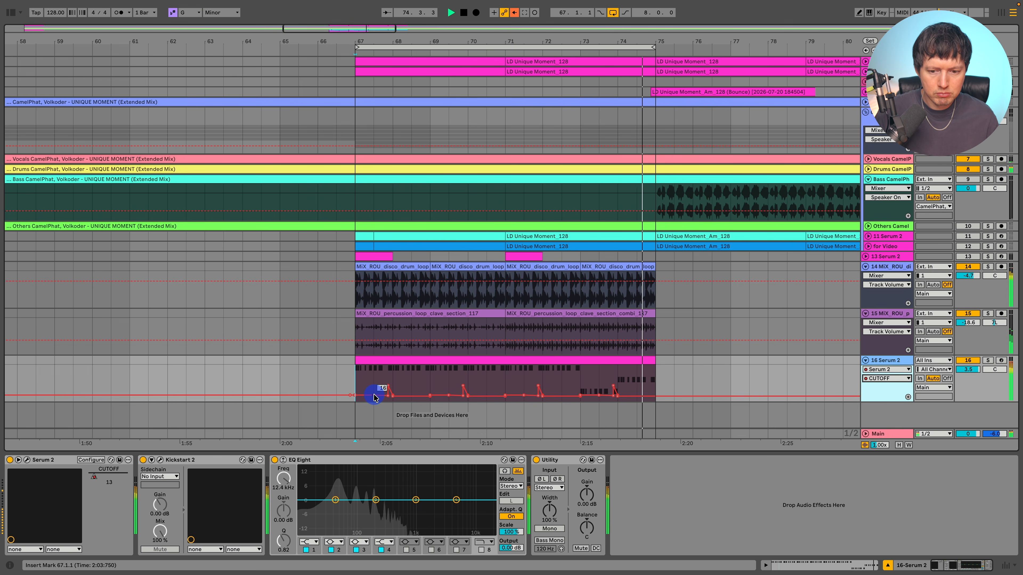
{"action": "left_click_drag", "start_coordinate": [362, 381], "coordinate": [653, 380]}
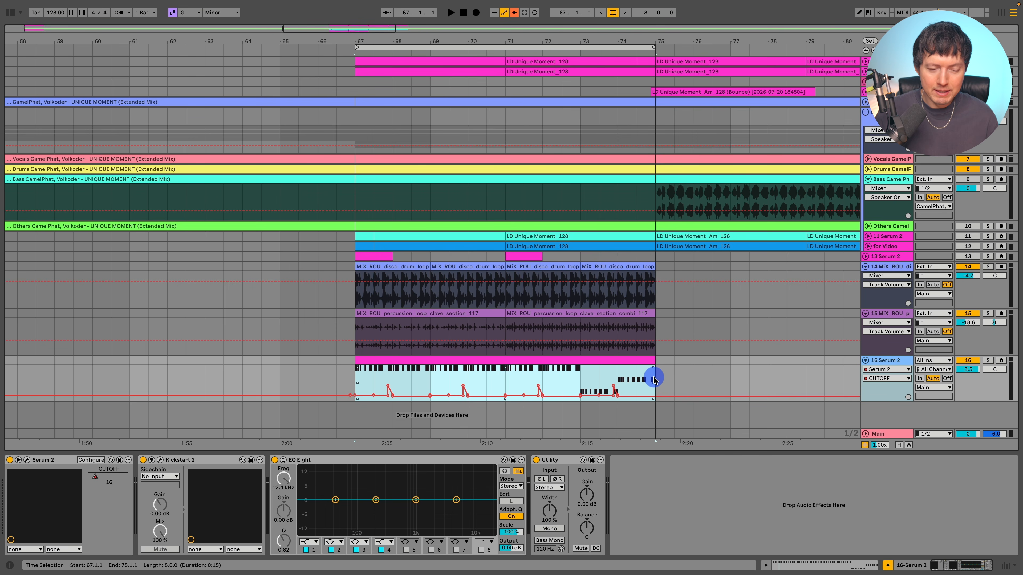
Examine the note pattern and Macro 1 curve in the clip editor of track 16's Serum 2, and close the window
{"action": "left_click", "coordinate": [29, 459]}
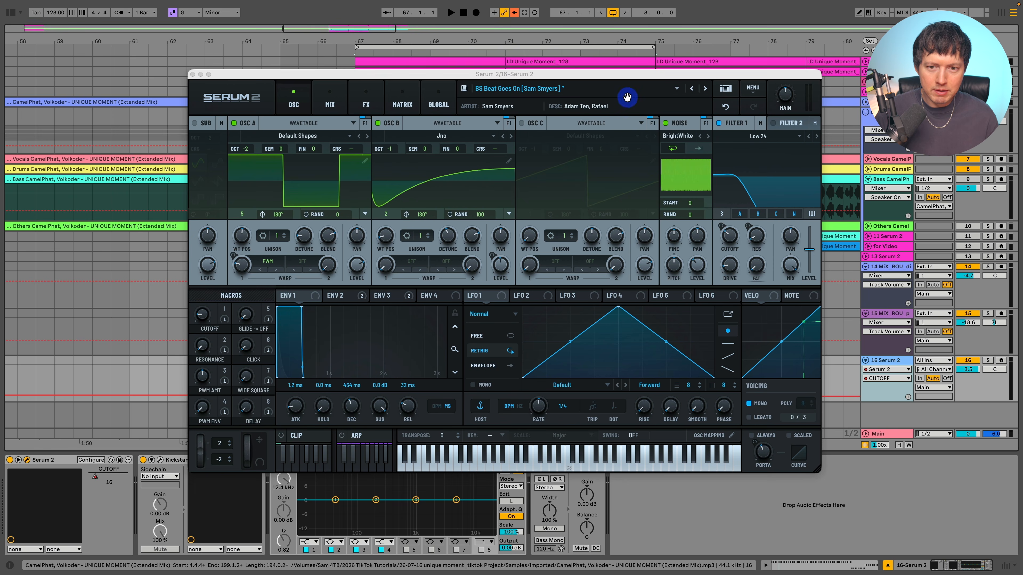
{"action": "left_click", "coordinate": [311, 440]}
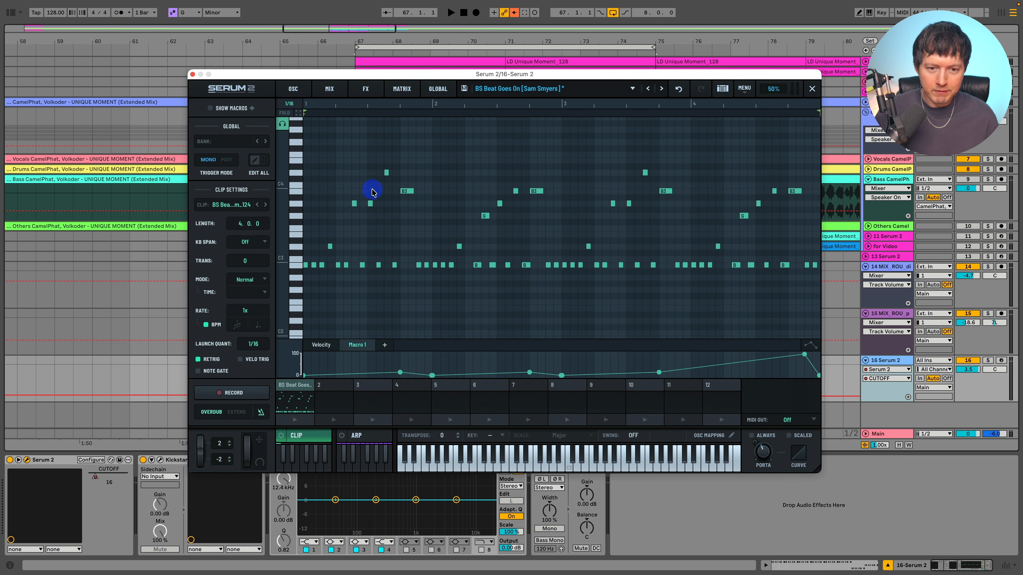
{"action": "left_click", "coordinate": [296, 419]}
{"action": "left_click", "coordinate": [193, 74]}
Play the looped section briefly from bar 67, and select and unfold Serum 2 track 13
{"action": "left_click", "coordinate": [356, 379]}
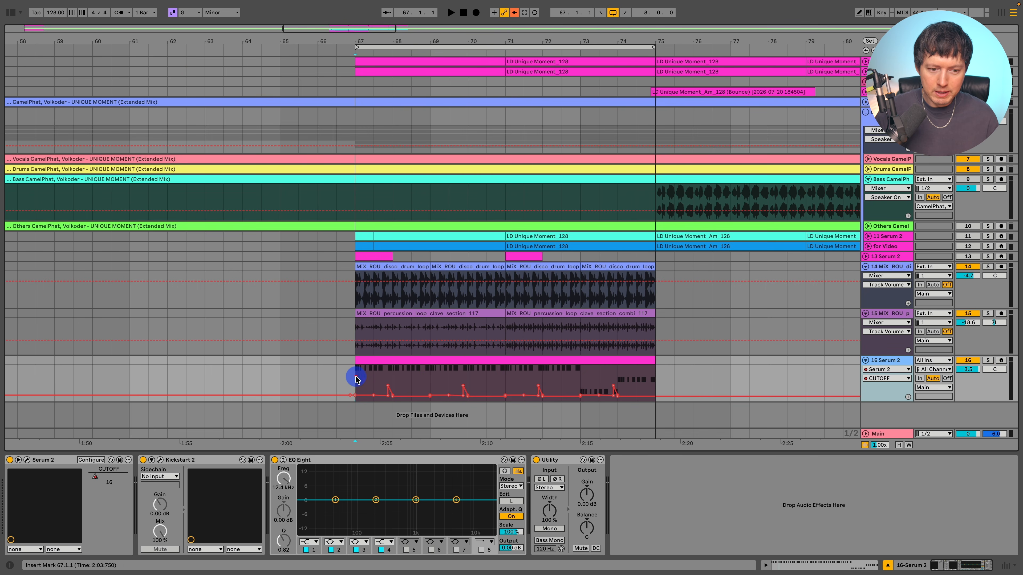
{"action": "key", "text": "space"}
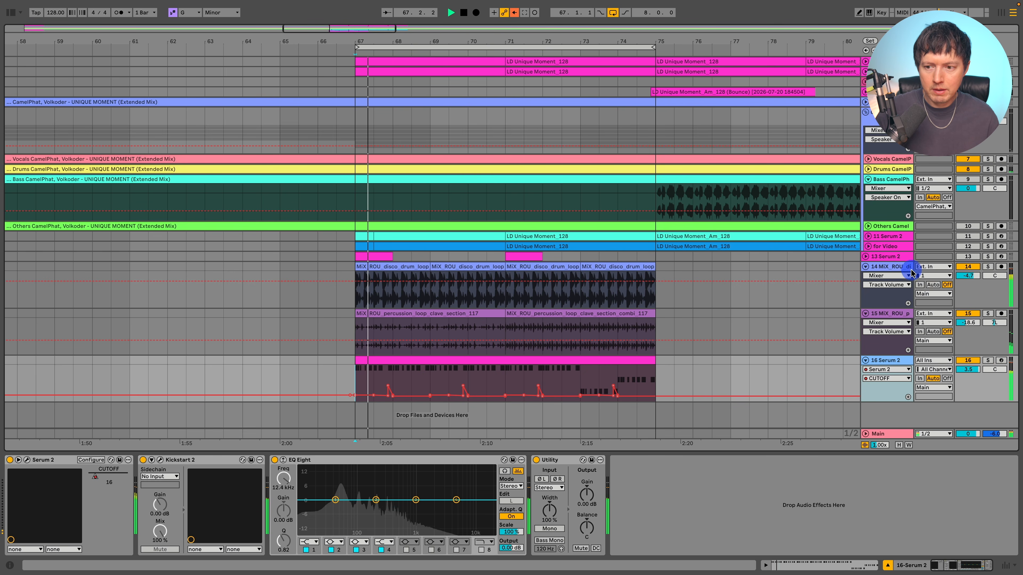
{"action": "left_click", "coordinate": [890, 257]}
{"action": "left_click", "coordinate": [866, 256]}
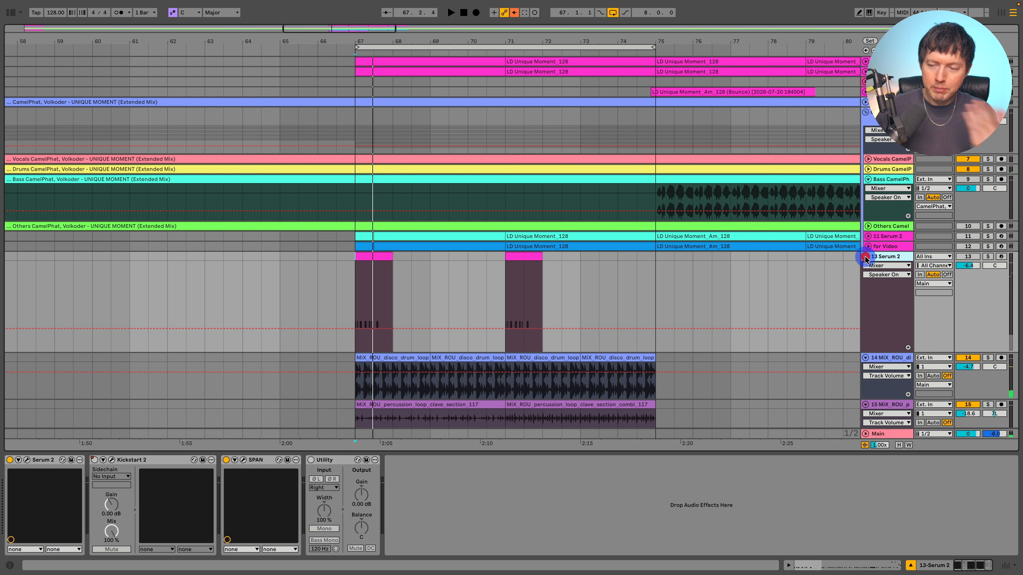
Activate Serum 2 track 13, select its bar 67 clip, and play the clip with the track soloed
{"action": "left_click", "coordinate": [968, 257]}
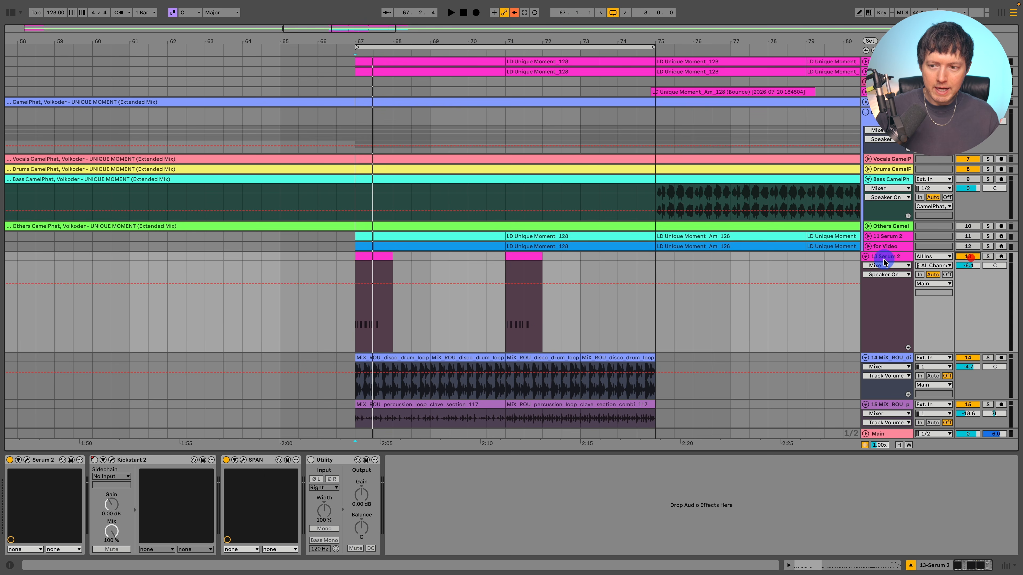
{"action": "left_click", "coordinate": [355, 324]}
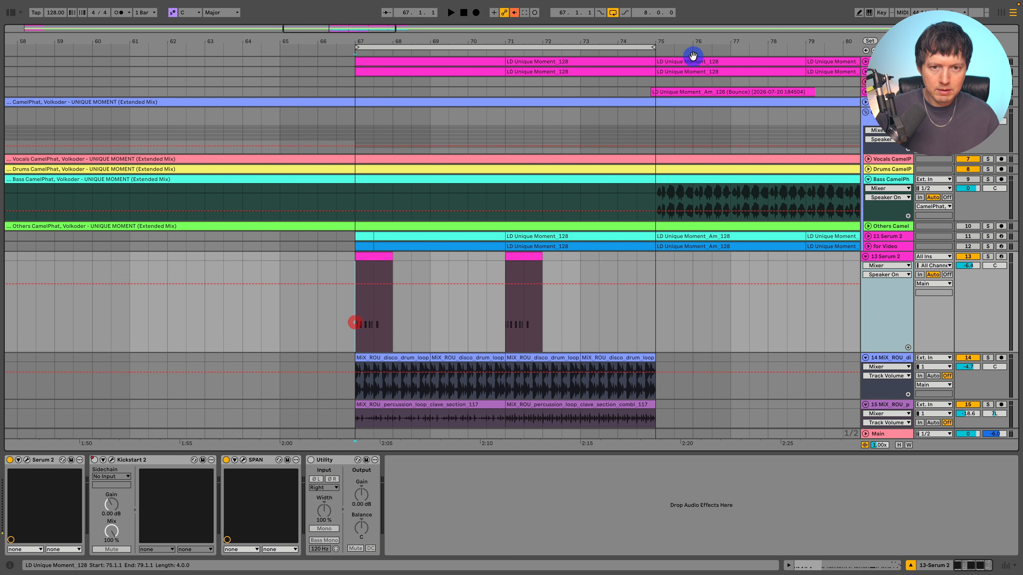
{"action": "left_click", "coordinate": [373, 258]}
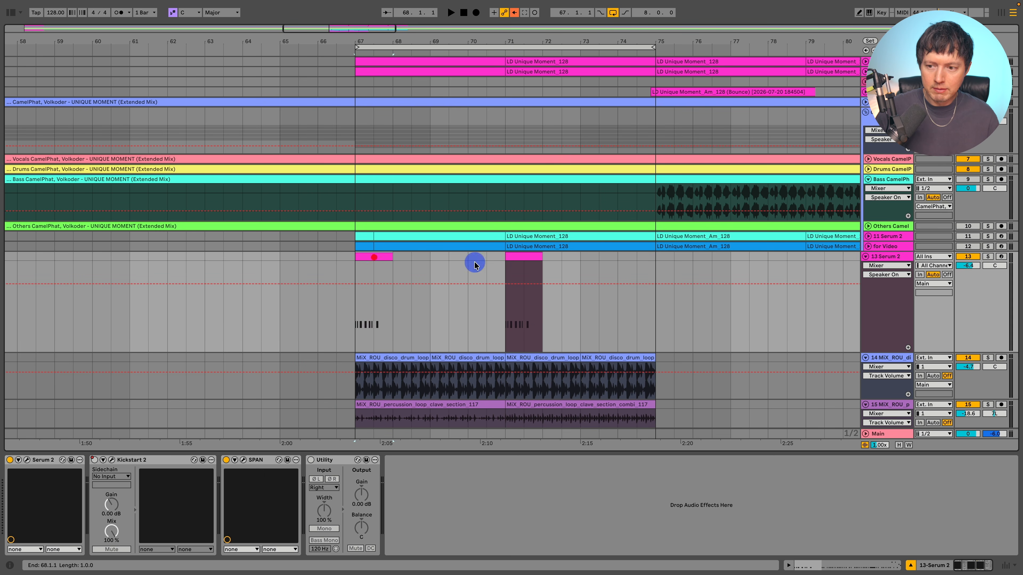
{"action": "left_click", "coordinate": [987, 258]}
{"action": "key", "text": "space"}
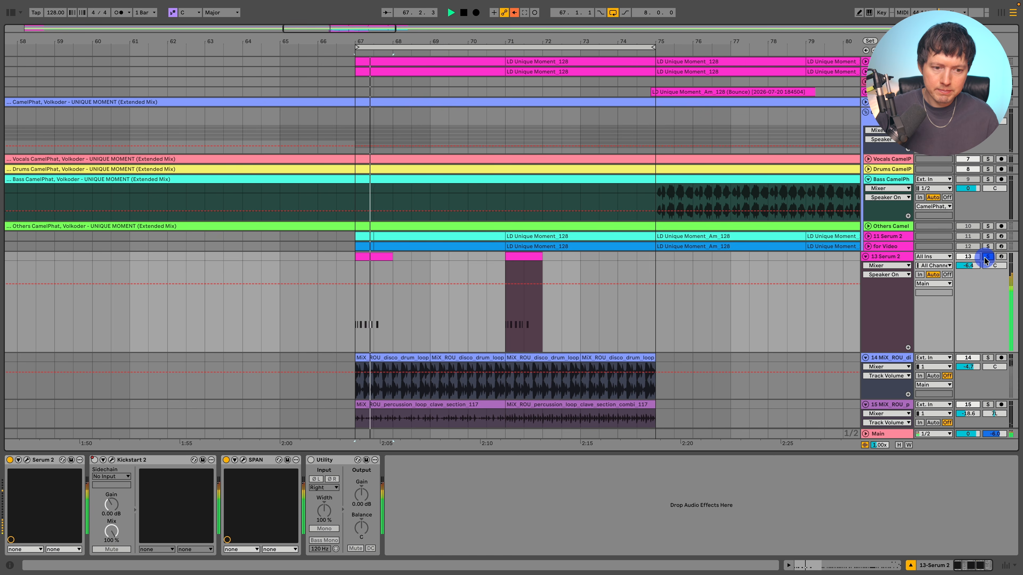
Unsolo track 13 and play the loop together with the drum, percussion and Serum 2 tracks 14 to 16
{"action": "left_click", "coordinate": [988, 257]}
{"action": "key", "text": "space"}
{"action": "key", "text": "space"}
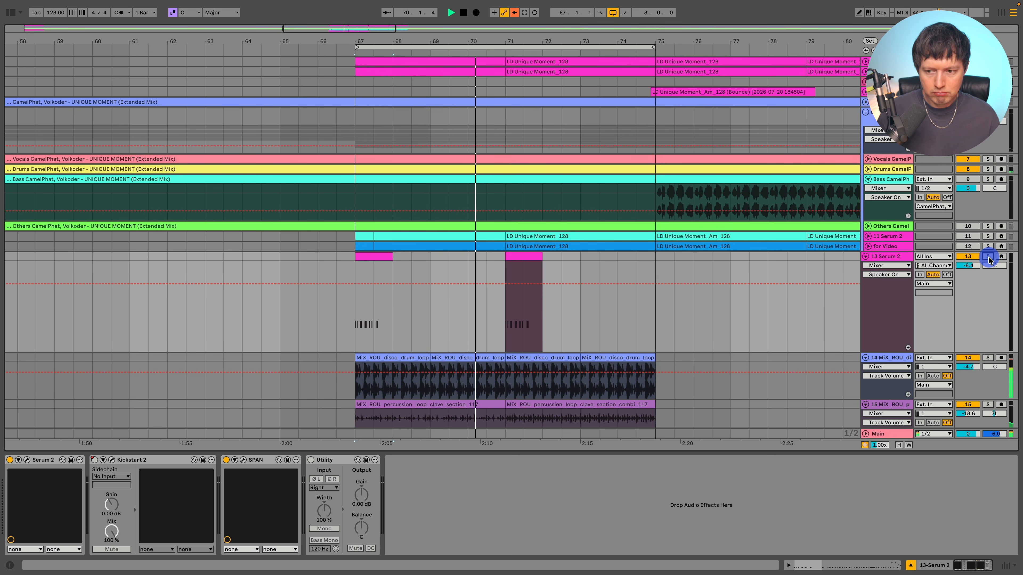
{"action": "scroll", "coordinate": [647, 309], "scroll_direction": "down", "scroll_amount": 2}
{"action": "scroll", "coordinate": [643, 311], "scroll_direction": "down", "scroll_amount": 2}
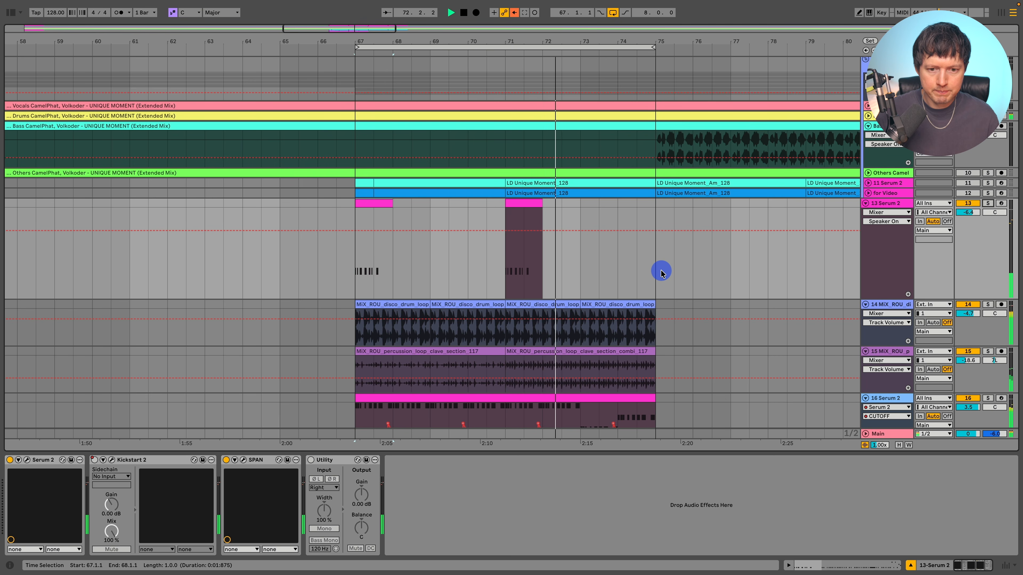
{"action": "scroll", "coordinate": [660, 273], "scroll_direction": "down", "scroll_amount": 2}
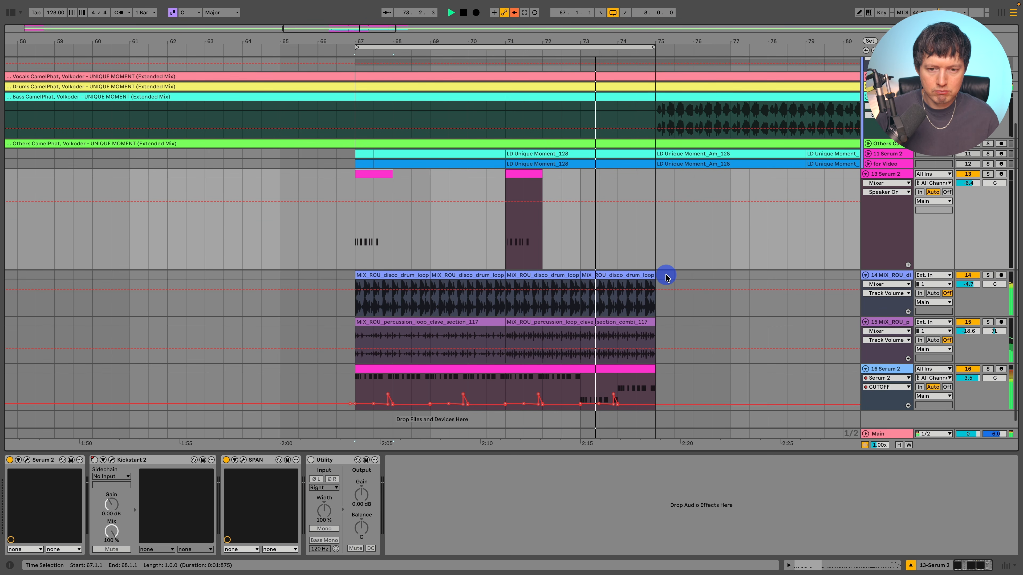
Copy track 13's bar 71 clip to bar 74 and open the copy in the note editor
{"action": "left_click", "coordinate": [516, 172]}
{"action": "key", "text": "space"}
{"action": "left_click_drag", "start_coordinate": [556, 179], "coordinate": [620, 184]}
{"action": "double_click", "coordinate": [627, 175]}
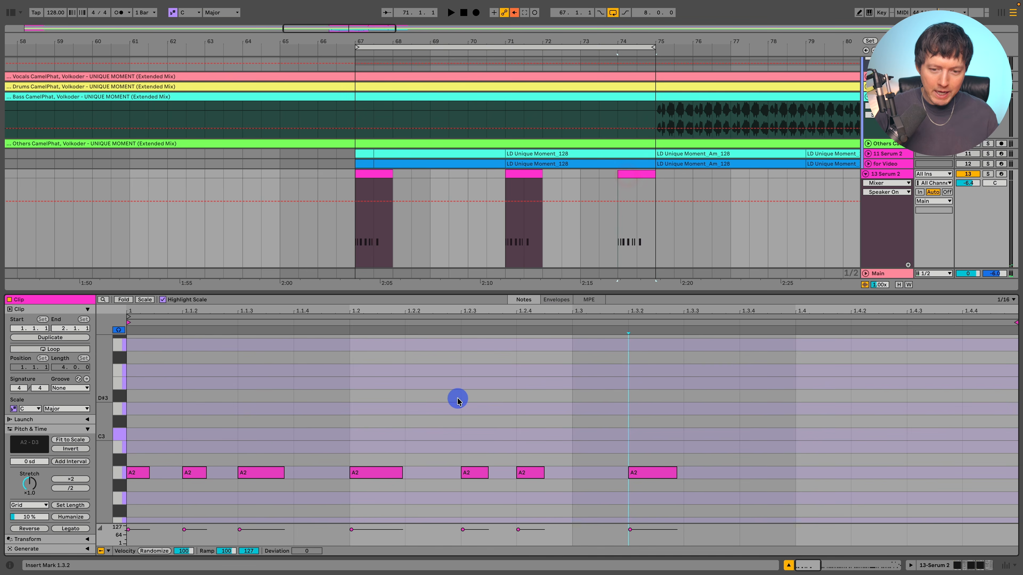
Delete the first three A2 notes, from 1.1.1 to 1.1.3, in the bar 74 clip
{"action": "scroll", "coordinate": [383, 463], "scroll_direction": "down", "scroll_amount": 1}
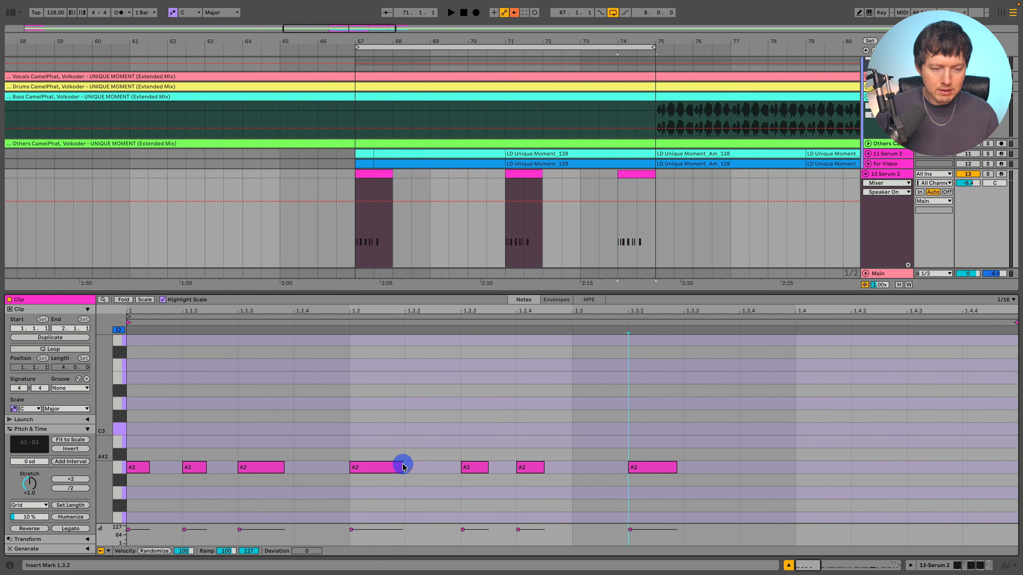
{"action": "left_click", "coordinate": [180, 435]}
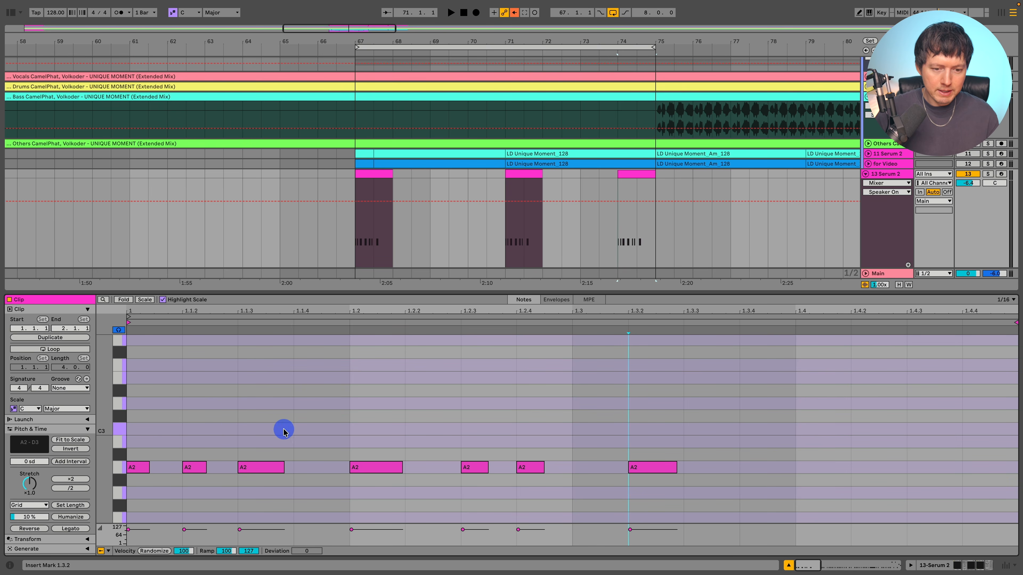
{"action": "left_click_drag", "start_coordinate": [135, 457], "coordinate": [283, 480]}
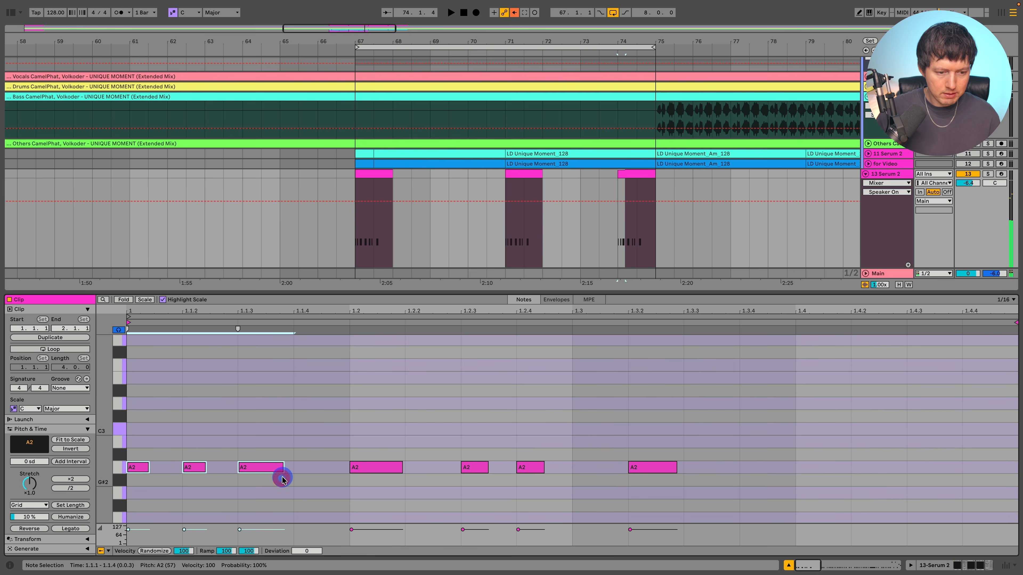
{"action": "key", "text": "Delete"}
{"action": "scroll", "coordinate": [399, 454], "scroll_direction": "down", "scroll_amount": 3}
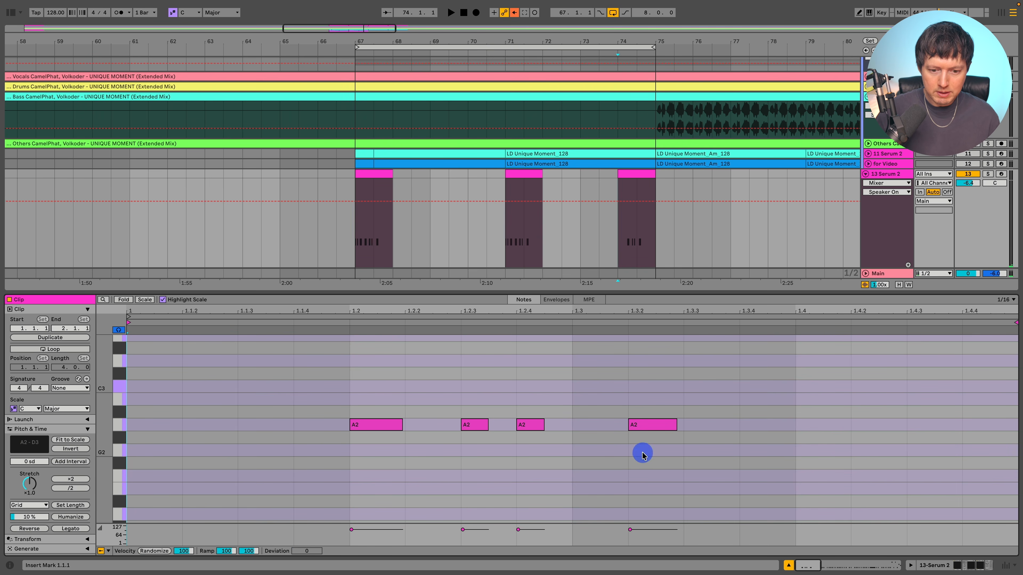
Remove the note at 1.2.3 and lower the notes at 1.2 and 1.2.4 to G2 in the bar 74 clip
{"action": "left_click", "coordinate": [523, 425]}
{"action": "double_click", "coordinate": [474, 424]}
{"action": "left_click", "coordinate": [522, 423]}
{"action": "left_click", "coordinate": [368, 423], "text": "shift"}
{"action": "key", "text": "Down"}
{"action": "key", "text": "Down"}
{"action": "key", "text": "space"}
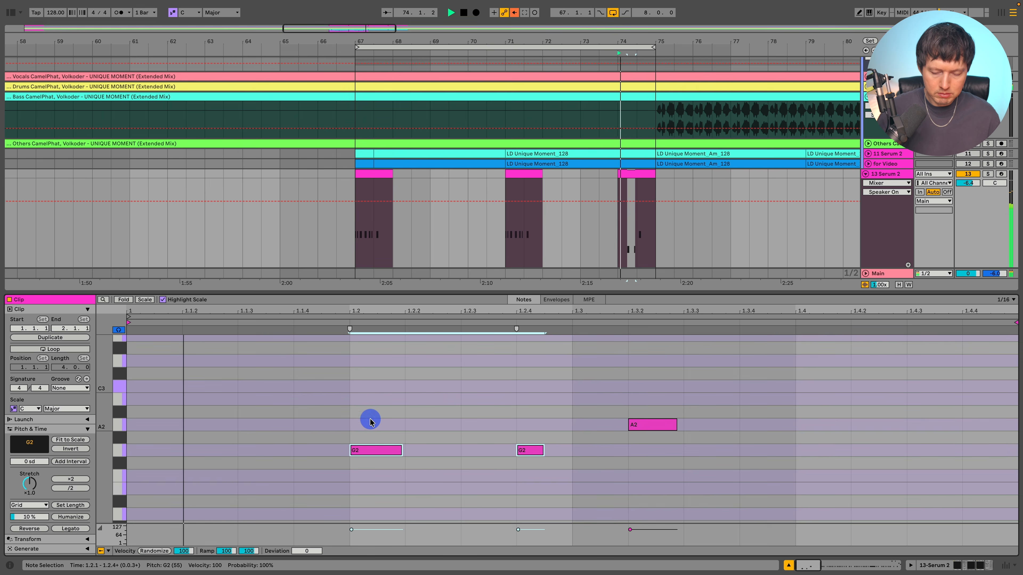
Copy the G2 note at 1.2.4 to 1.2.3 and play the clip at bar 74
{"action": "key", "text": "space"}
{"action": "left_click_drag", "start_coordinate": [530, 450], "coordinate": [483, 455]}
{"action": "left_click", "coordinate": [506, 435]}
{"action": "key", "text": "space"}
{"action": "left_click", "coordinate": [513, 421]}
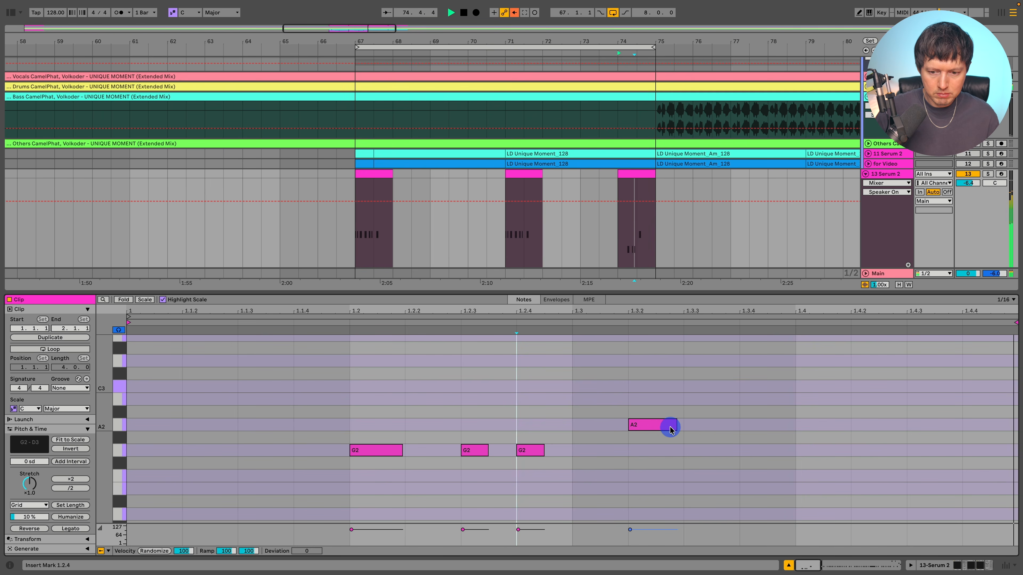
{"action": "left_click", "coordinate": [619, 243]}
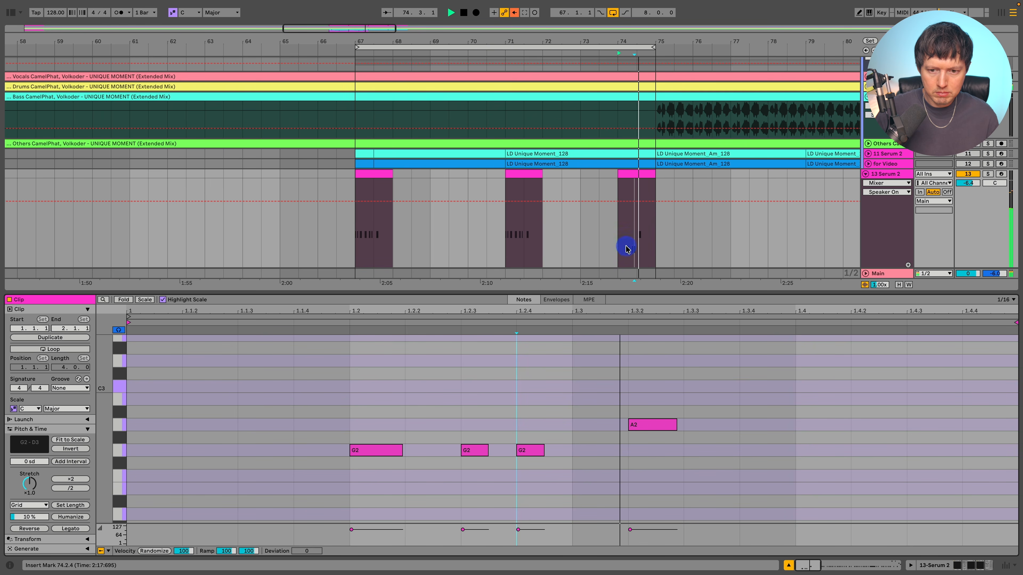
Open track 13's bar 67 clip and display its MIDI Ctrl Pitch Bend envelope
{"action": "left_click", "coordinate": [789, 566]}
{"action": "left_click", "coordinate": [375, 259]}
{"action": "key", "text": "space"}
{"action": "double_click", "coordinate": [375, 259]}
{"action": "left_click", "coordinate": [556, 299]}
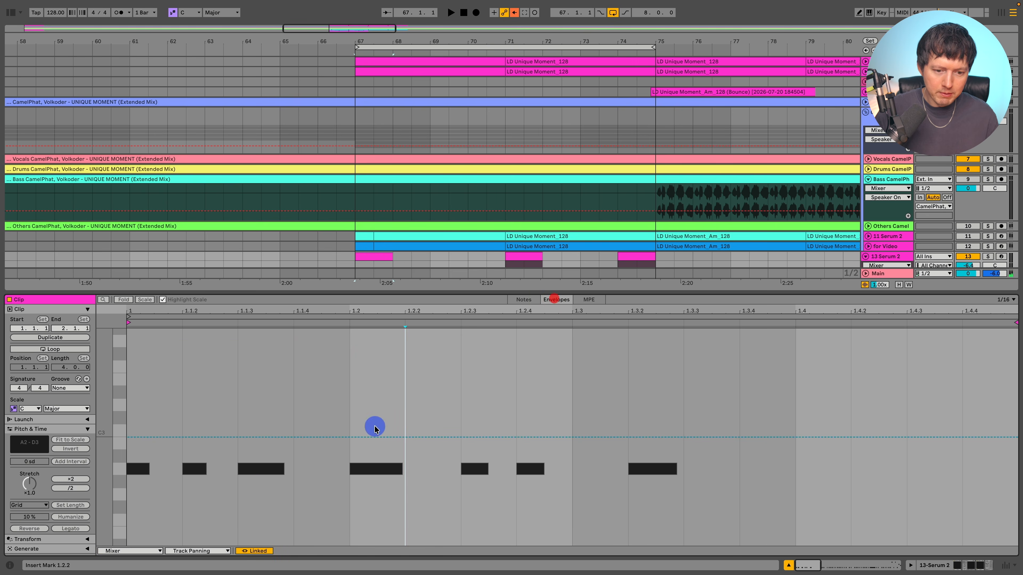
{"action": "left_click", "coordinate": [139, 552]}
{"action": "left_click", "coordinate": [134, 497]}
{"action": "left_click", "coordinate": [184, 551]}
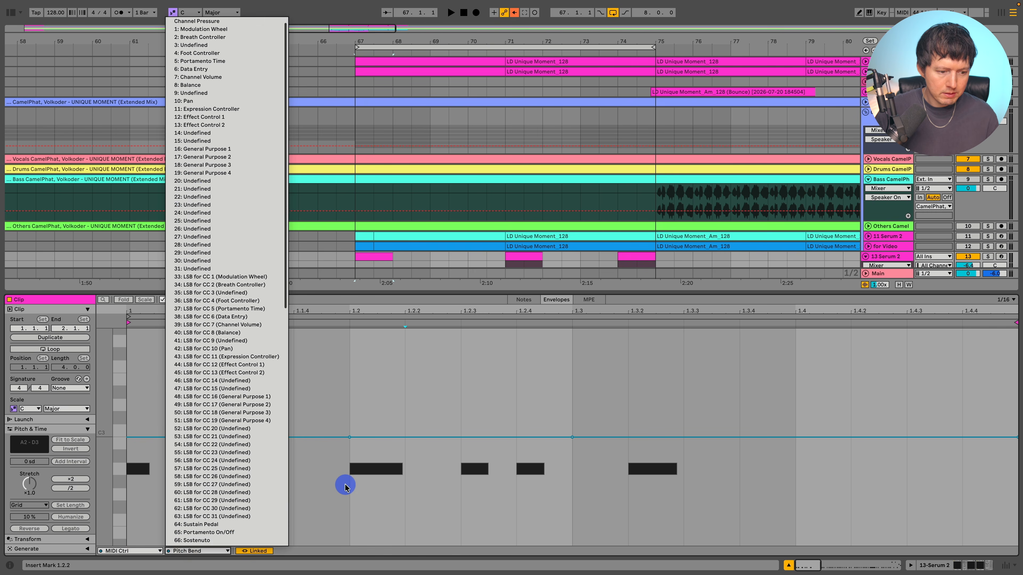
{"action": "left_click", "coordinate": [342, 484]}
Draw a pitch bend ramp from 1.2.3 up to 3429 at 1.3.3 in the bar 67 clip
{"action": "left_click", "coordinate": [463, 437]}
{"action": "mouse_move", "coordinate": [559, 436]}
{"action": "left_mouse_down"}
{"action": "mouse_move", "coordinate": [572, 354]}
{"action": "mouse_move", "coordinate": [684, 329]}
{"action": "mouse_move", "coordinate": [683, 392]}
{"action": "left_mouse_up"}
{"action": "key", "text": "space"}
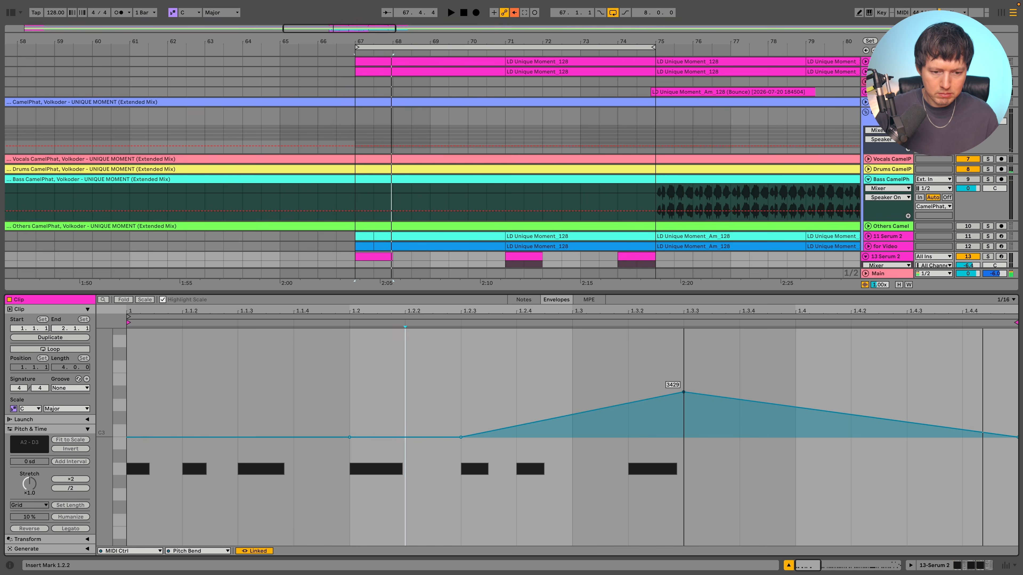
Remove the pitch bend points at 1.2 and 1.2.3, set the start to 40, and lower the peak to 2703
{"action": "left_click", "coordinate": [351, 438]}
{"action": "left_click", "coordinate": [459, 437]}
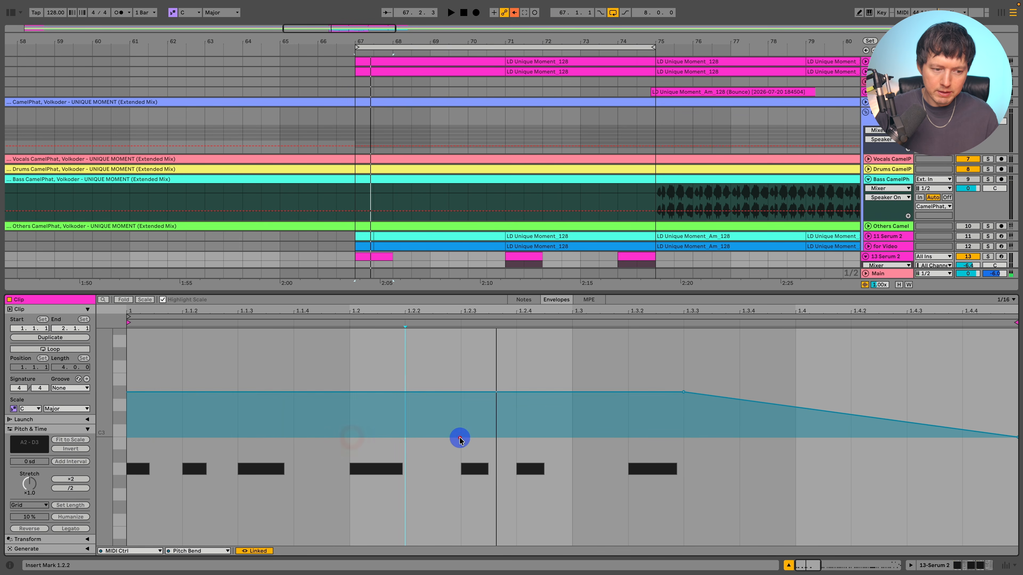
{"action": "left_click_drag", "start_coordinate": [129, 393], "coordinate": [129, 437]}
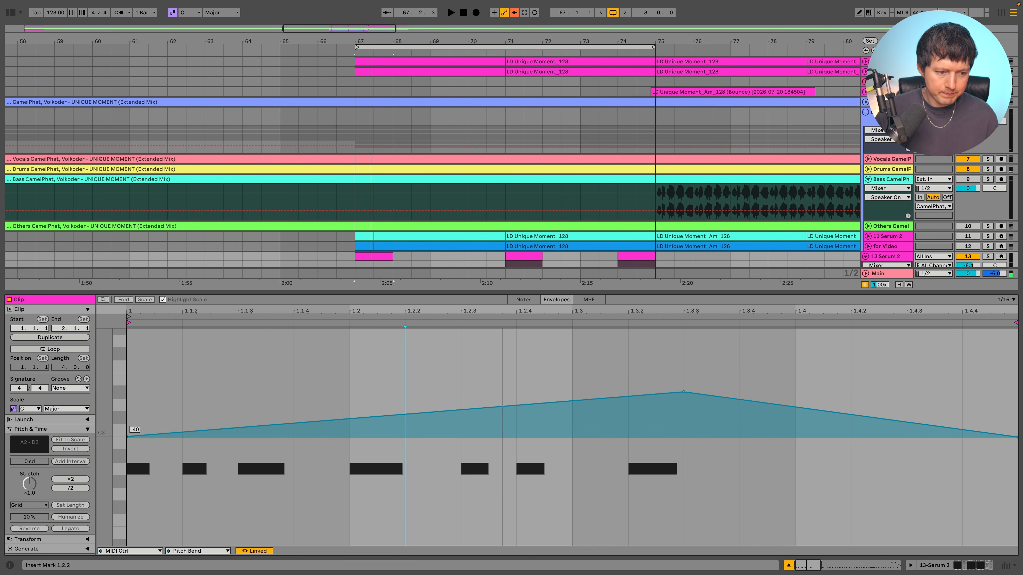
{"action": "mouse_move", "coordinate": [683, 392]}
{"action": "left_mouse_down"}
{"action": "mouse_move", "coordinate": [684, 353]}
{"action": "mouse_move", "coordinate": [687, 403]}
{"action": "left_mouse_up"}
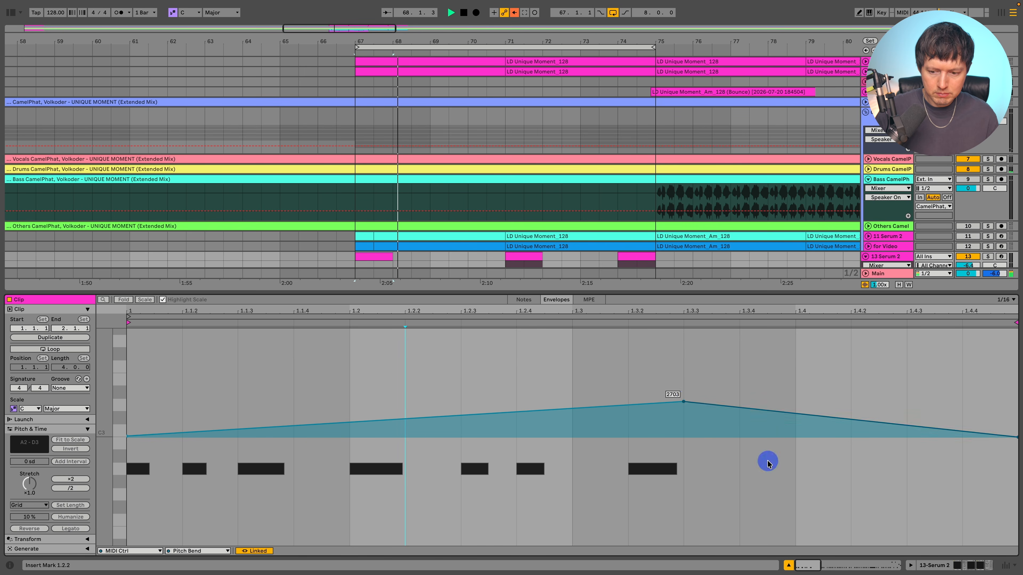
Restart the loop from bar 67, open track 13's bar 71 clip, and move its pitch bend peak to the clip start at about 4235
{"action": "key", "text": "ctrl+alt+l"}
{"action": "left_click", "coordinate": [514, 257]}
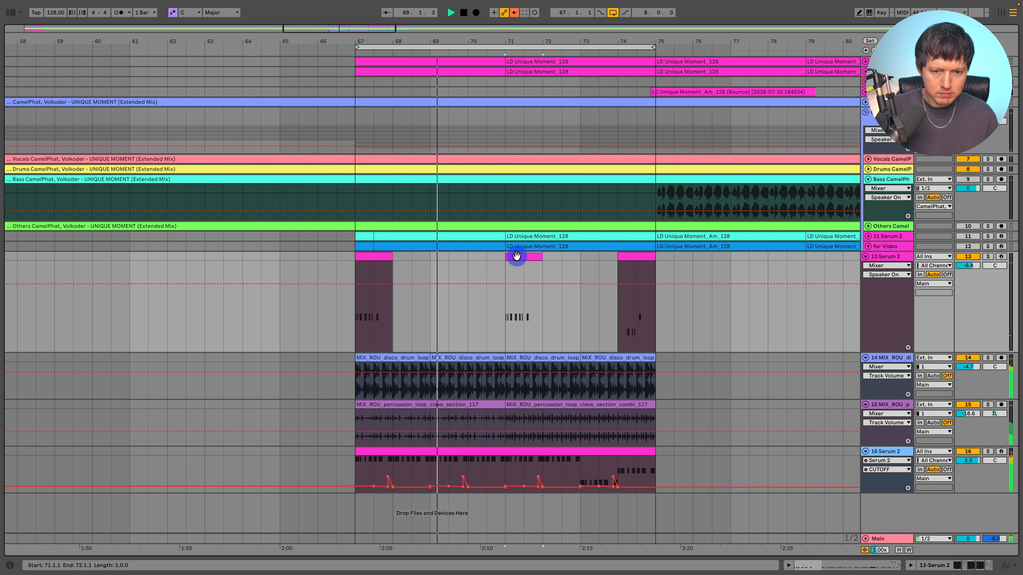
{"action": "left_click", "coordinate": [358, 319]}
{"action": "left_click", "coordinate": [529, 257]}
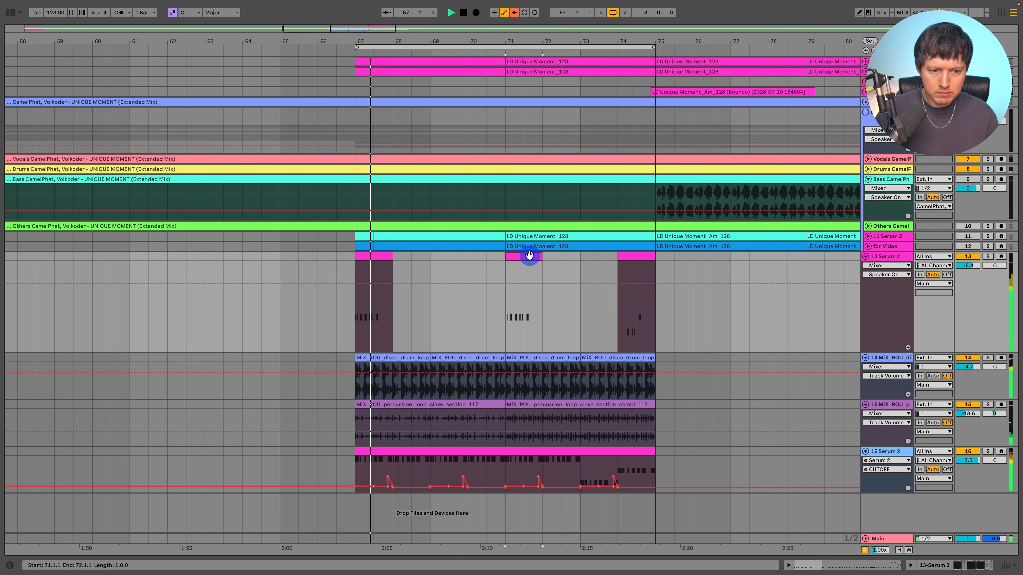
{"action": "double_click", "coordinate": [523, 256]}
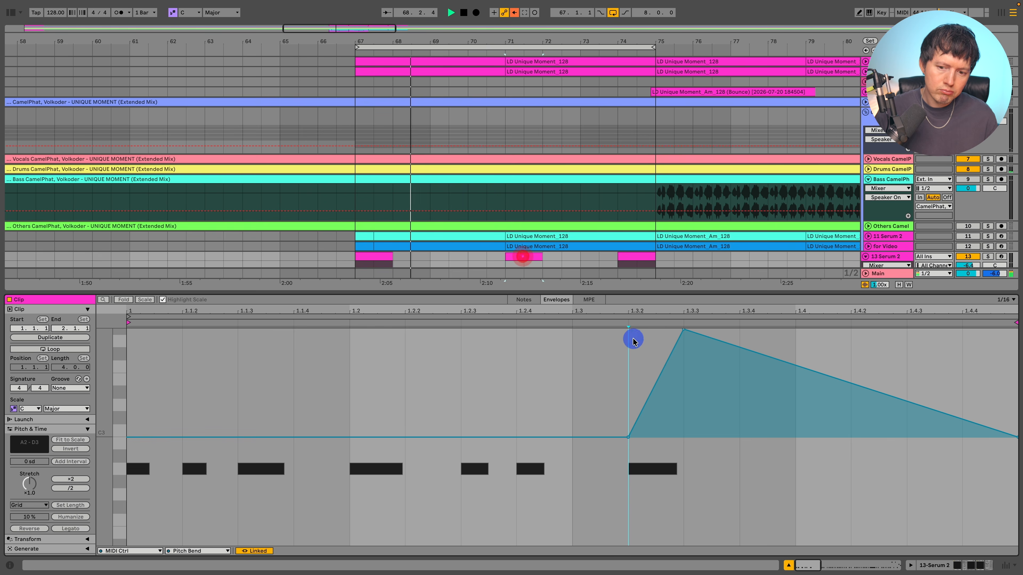
{"action": "left_click_drag", "start_coordinate": [685, 333], "coordinate": [294, 381]}
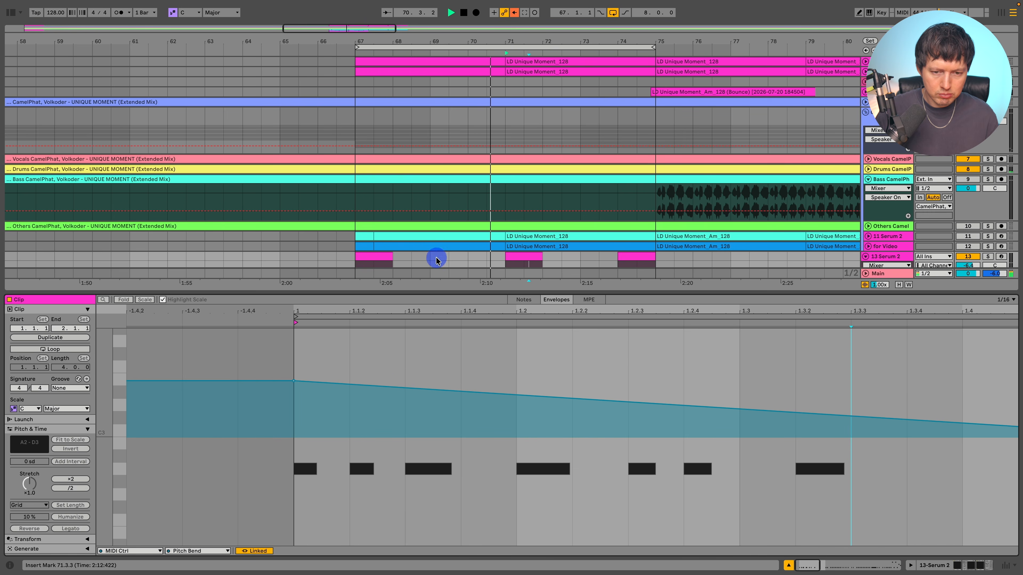
Show the notes of the bar 71 clip, and select and play the bar 67 clip on track 13
{"action": "scroll", "coordinate": [434, 258], "scroll_direction": "down", "scroll_amount": 5}
{"action": "left_click", "coordinate": [524, 164]}
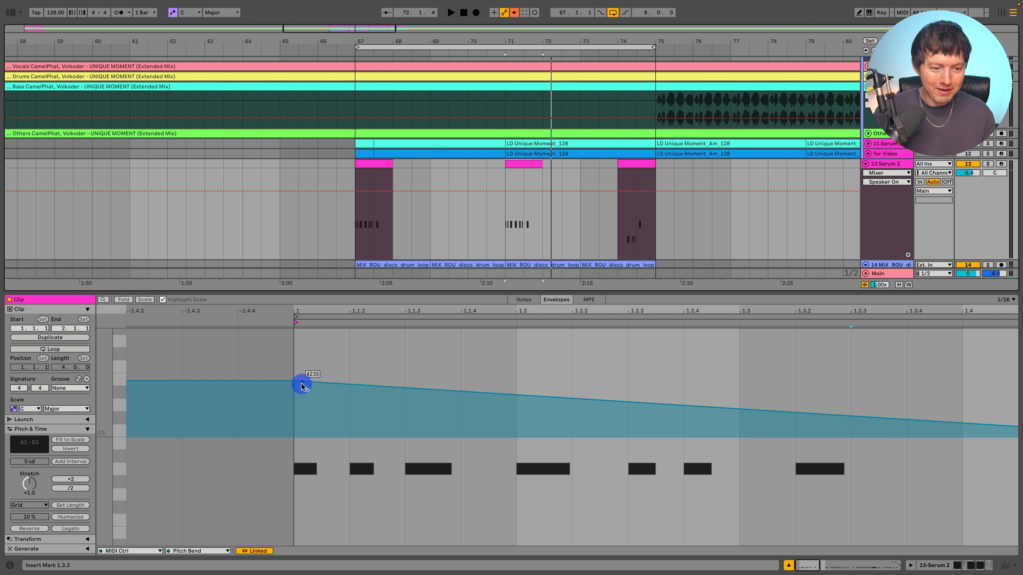
{"action": "left_click", "coordinate": [523, 300]}
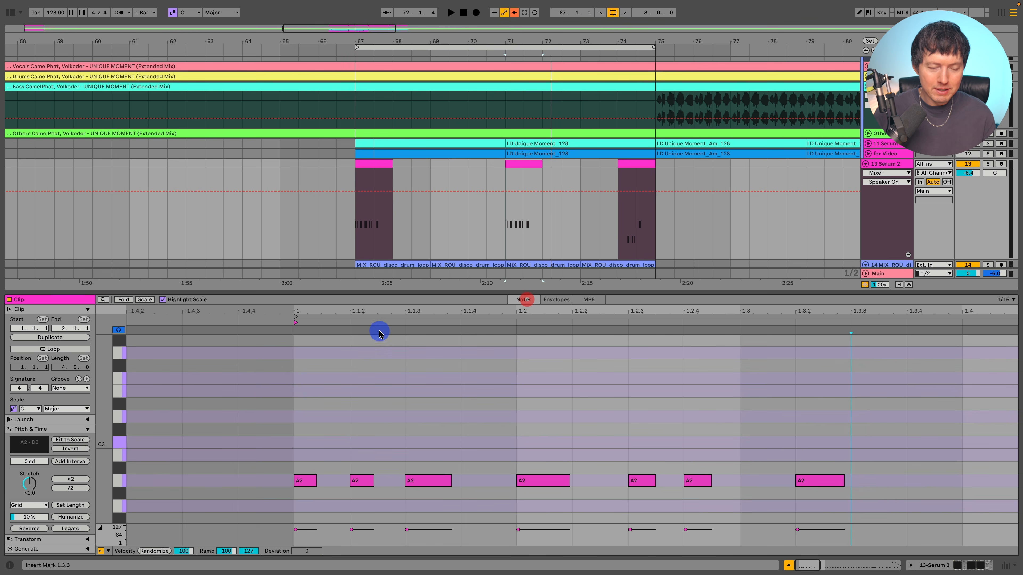
{"action": "left_click", "coordinate": [377, 166]}
{"action": "key", "text": "space"}
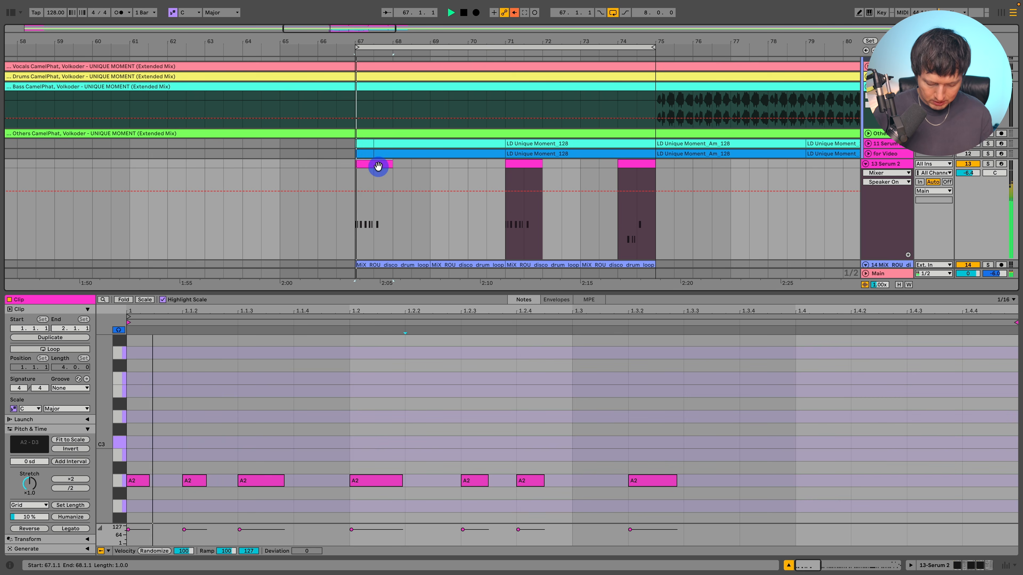
Clear all Pitch Bend envelope points in track 13's bar 67 clip
{"action": "left_click", "coordinate": [558, 299]}
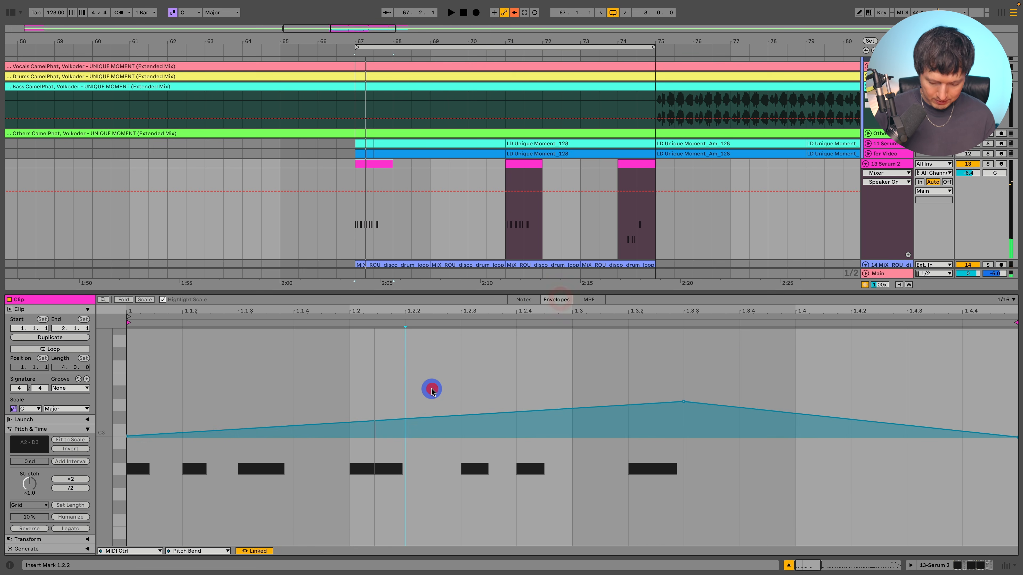
{"action": "key", "text": "super+a"}
{"action": "key", "text": "Delete"}
Open track 13's Serum 2 and assign NoteOn Rand (Discrete) as modulation source for oscillator A's wavetable position
{"action": "left_click", "coordinate": [941, 563]}
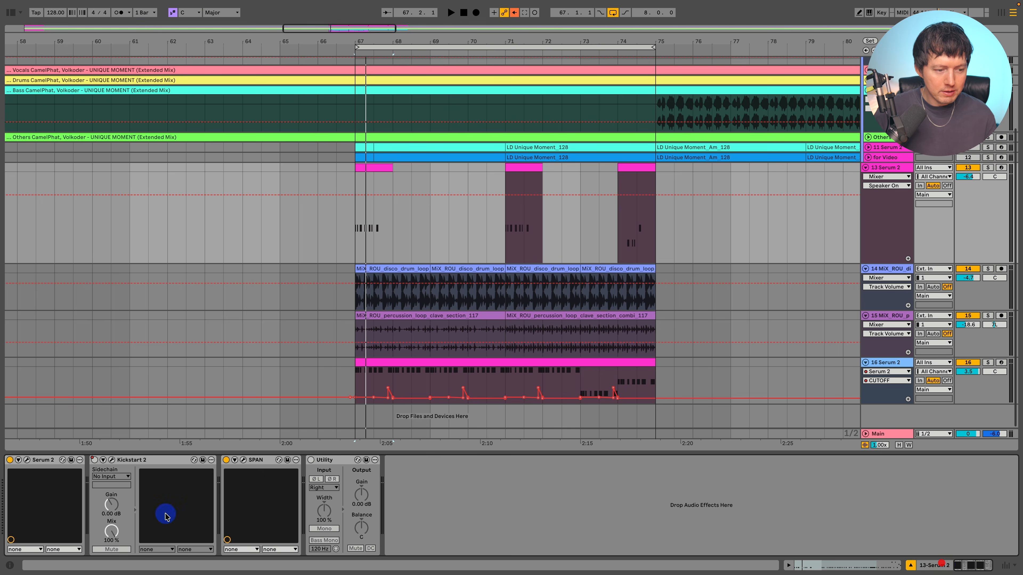
{"action": "left_click", "coordinate": [26, 460]}
{"action": "left_click_drag", "start_coordinate": [365, 91], "coordinate": [411, 78]}
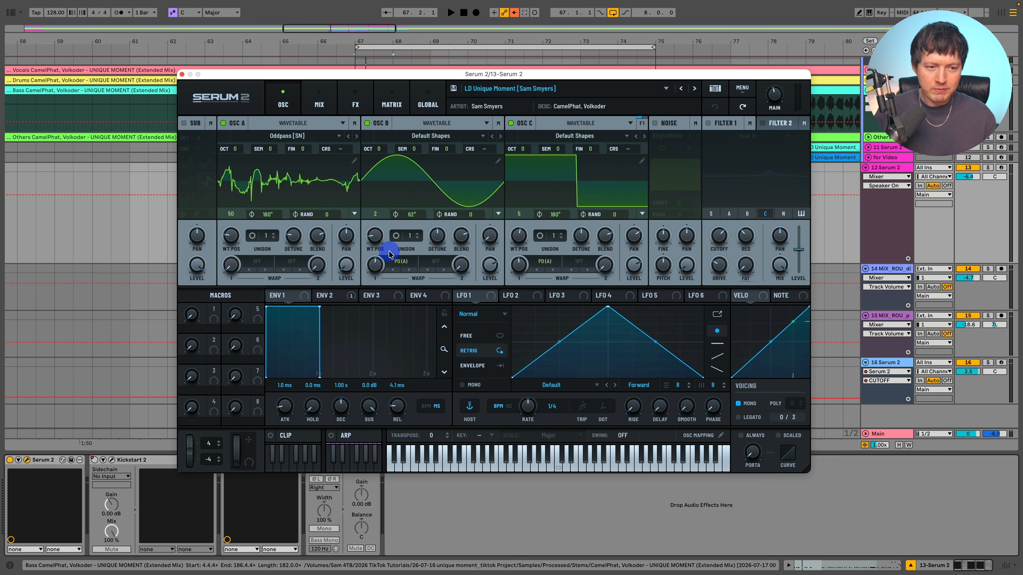
{"action": "right_click", "coordinate": [235, 238]}
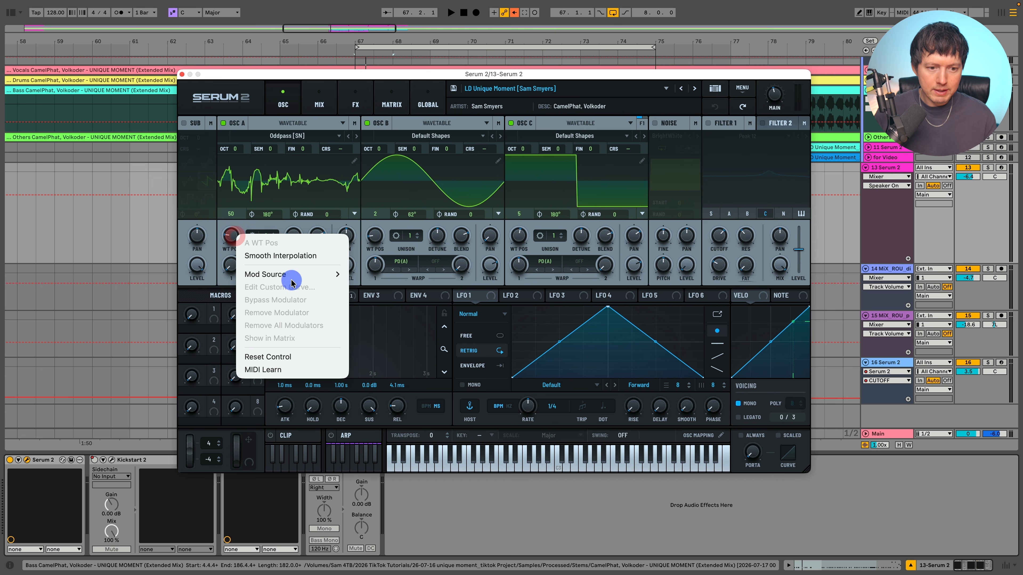
{"action": "mouse_move", "coordinate": [262, 274]}
{"action": "mouse_move", "coordinate": [388, 300]}
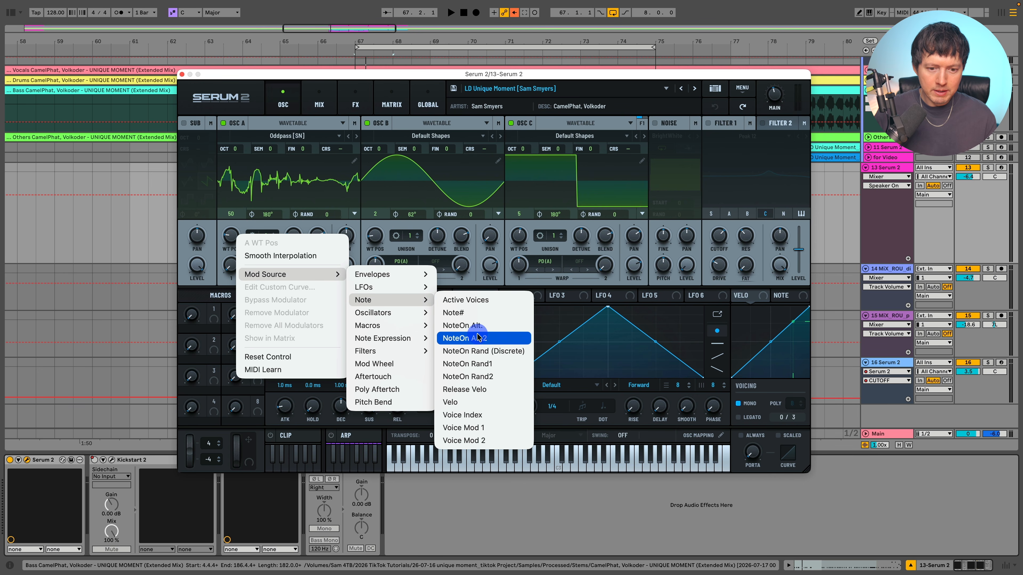
{"action": "left_click", "coordinate": [510, 357]}
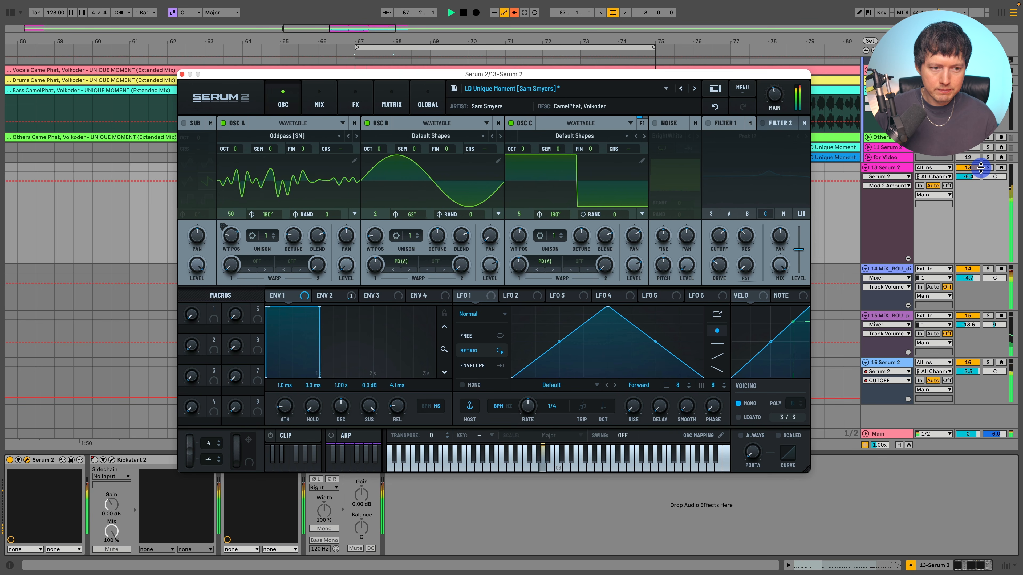
Solo track 13 and audition oscillator A's randomly modulated wavetable position, ending with playback stopped
{"action": "left_click", "coordinate": [987, 170]}
{"action": "left_click", "coordinate": [231, 238]}
{"action": "key", "text": "space"}
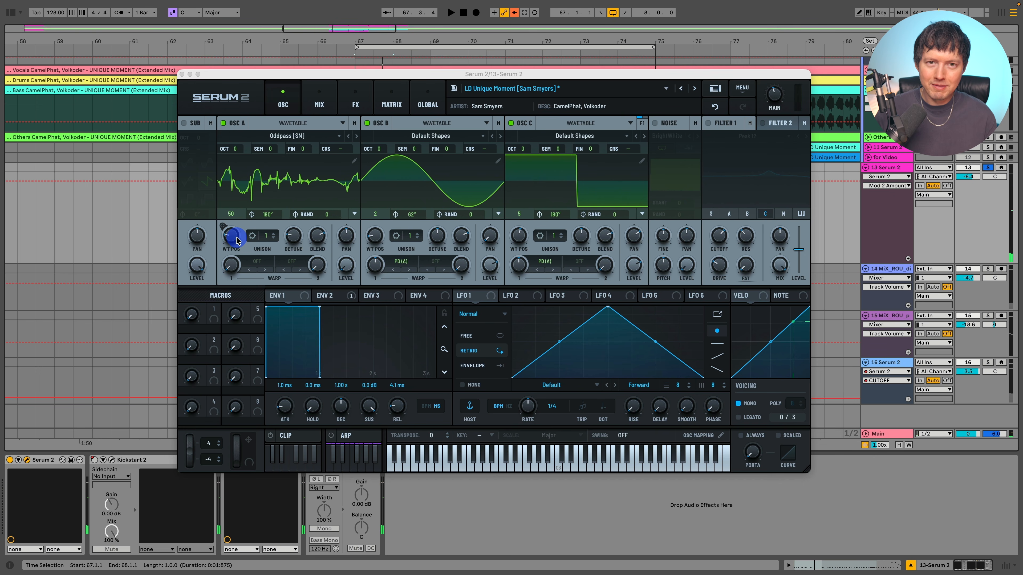
Show the modulation matrix entry that routes NoteOn Rand (Discrete) to oscillator A's wavetable position
{"action": "key", "text": "space"}
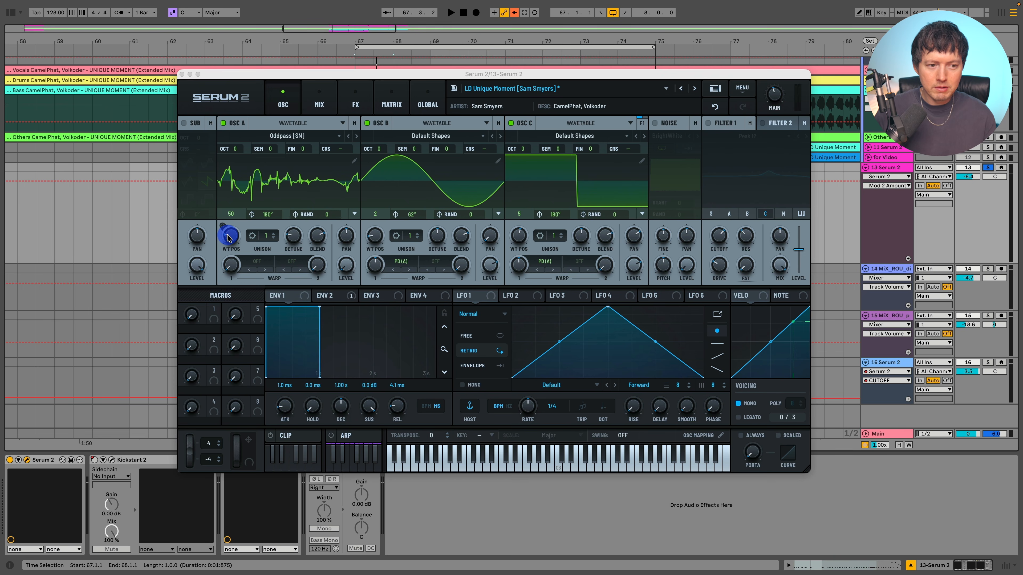
{"action": "right_click", "coordinate": [230, 237]}
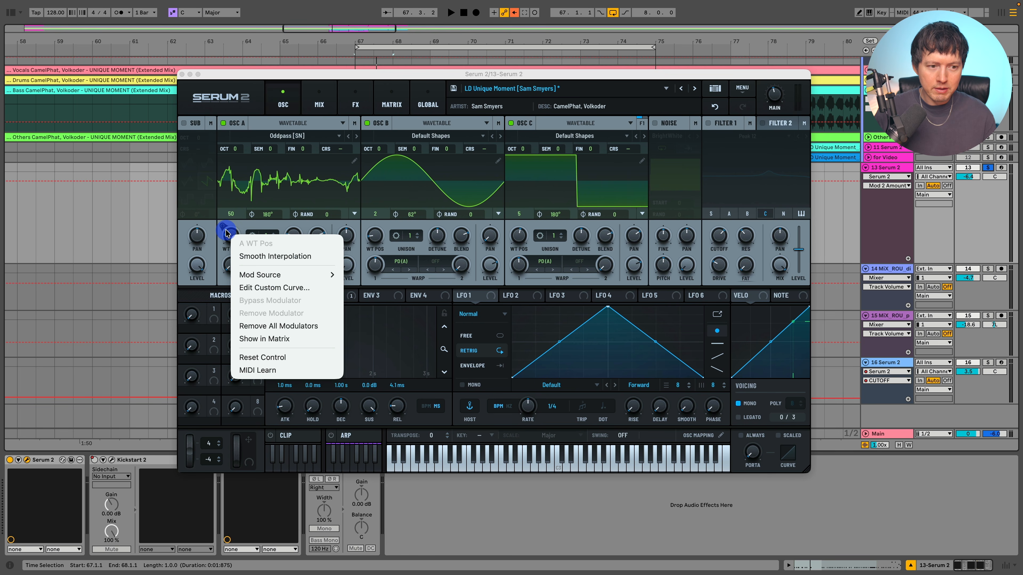
{"action": "left_click", "coordinate": [388, 101]}
{"action": "left_click", "coordinate": [306, 159]}
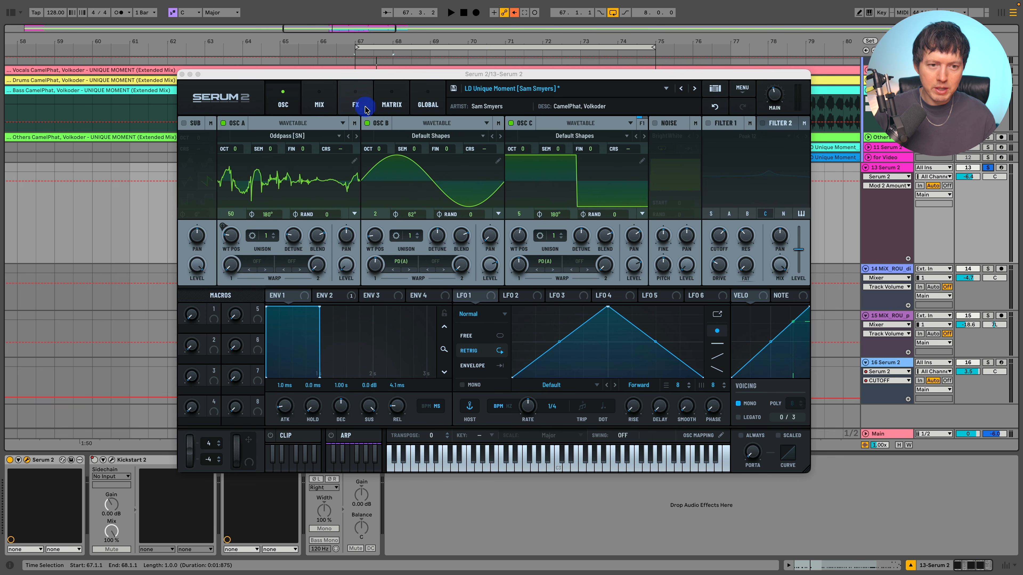
{"action": "left_click", "coordinate": [388, 101]}
{"action": "left_click", "coordinate": [221, 167]}
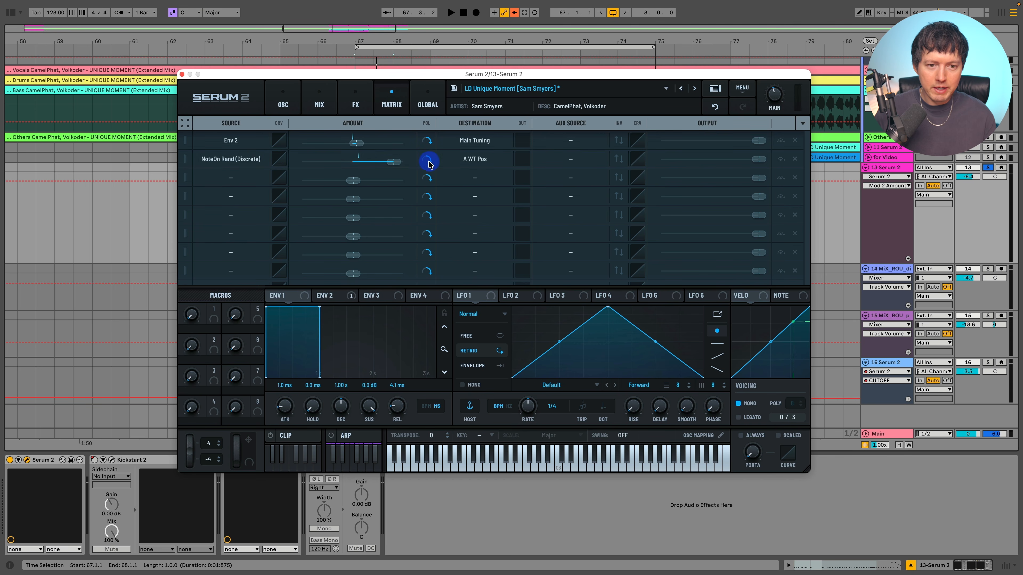
Audition the NoteOn Rand (Discrete) modulation while lowering its amount on A WT Pos in the matrix
{"action": "key", "text": "space"}
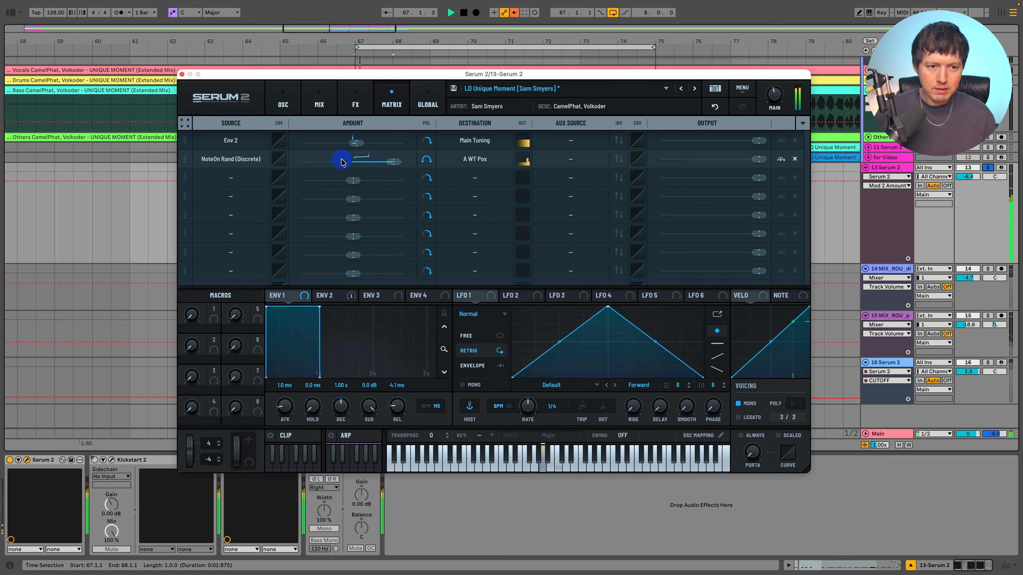
{"action": "left_click_drag", "start_coordinate": [341, 162], "coordinate": [395, 164]}
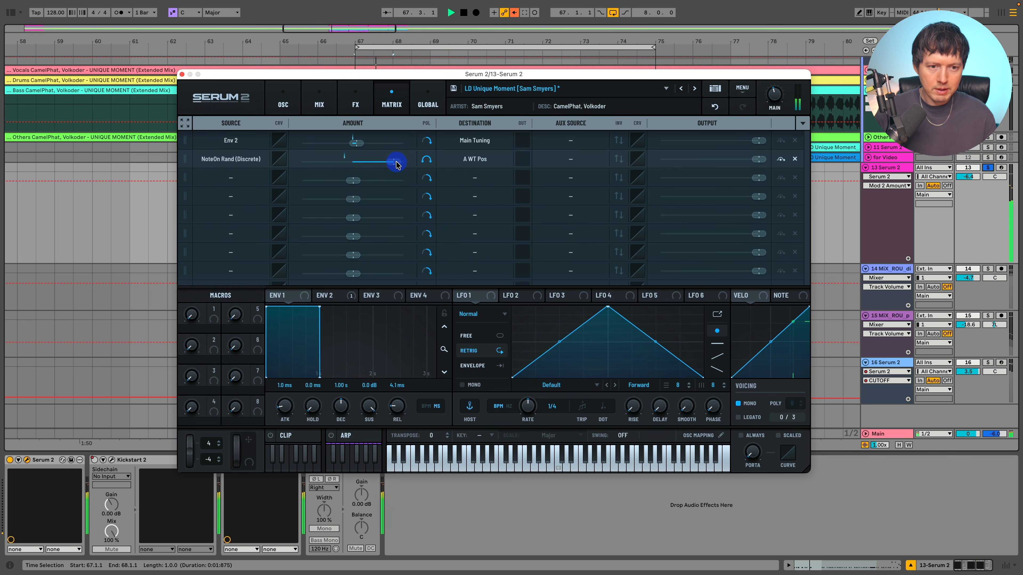
{"action": "left_click_drag", "start_coordinate": [395, 163], "coordinate": [371, 167]}
{"action": "key", "text": "space"}
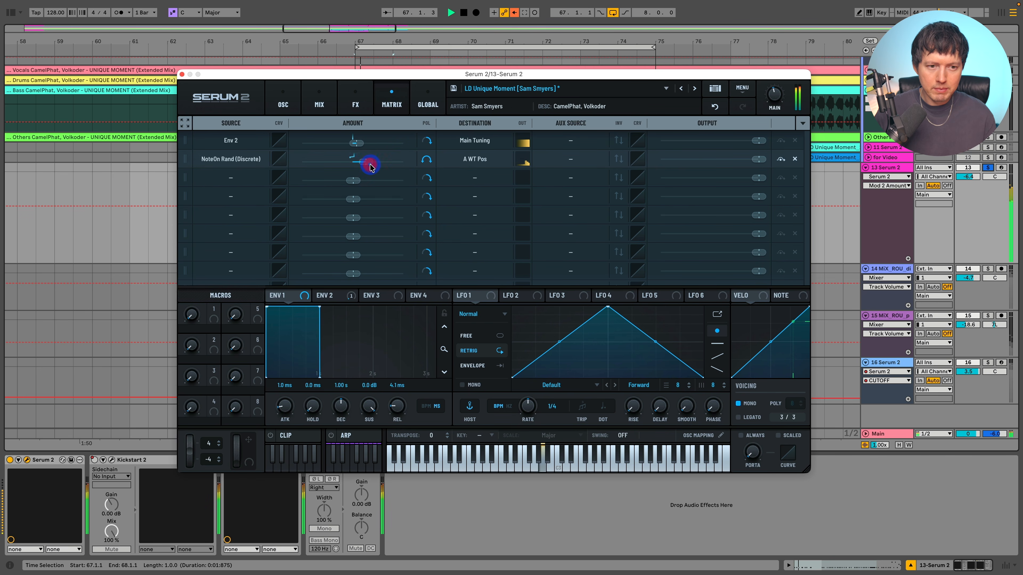
Close Serum 2, unsolo track 13 and play the bass with the drum and percussion loops from bar 67
{"action": "left_click", "coordinate": [184, 73]}
{"action": "left_click", "coordinate": [356, 233]}
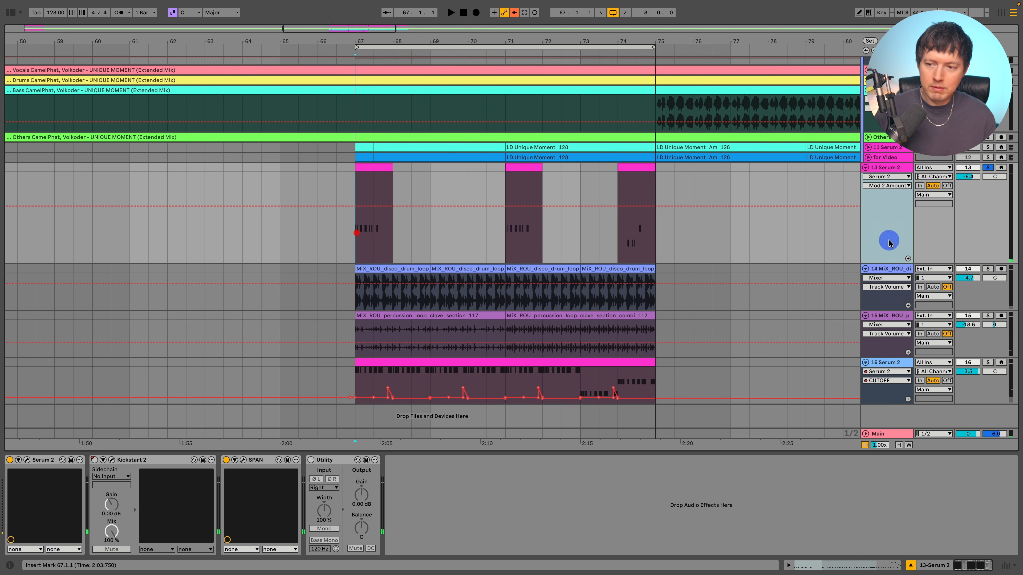
{"action": "left_click", "coordinate": [992, 167]}
{"action": "left_click", "coordinate": [899, 168]}
{"action": "left_click", "coordinate": [570, 173]}
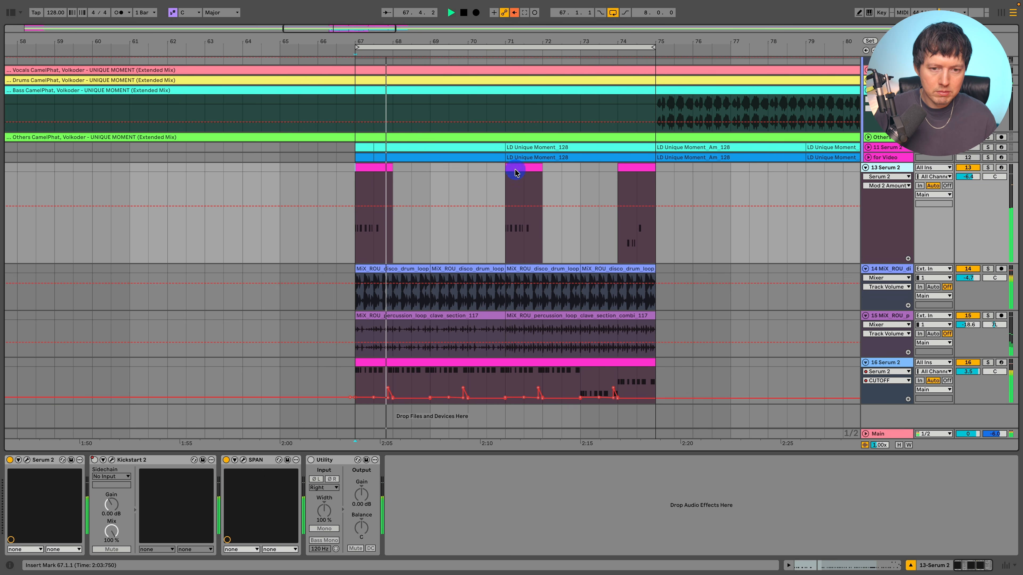
Extend track 13's bar 67 clip to bar 71 and delete all notes in the clip's third bar
{"action": "left_click_drag", "start_coordinate": [515, 164], "coordinate": [428, 169]}
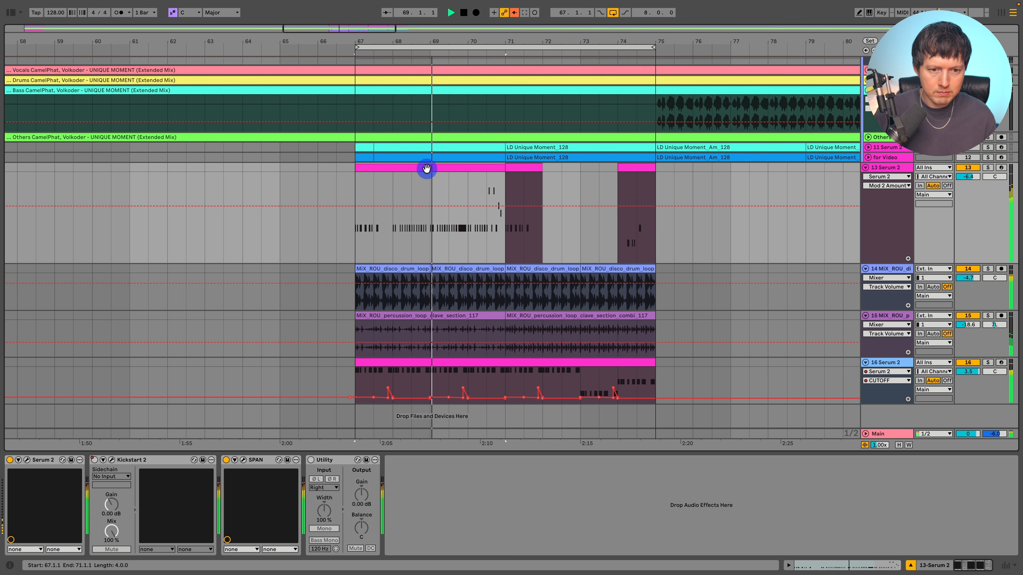
{"action": "double_click", "coordinate": [428, 169]}
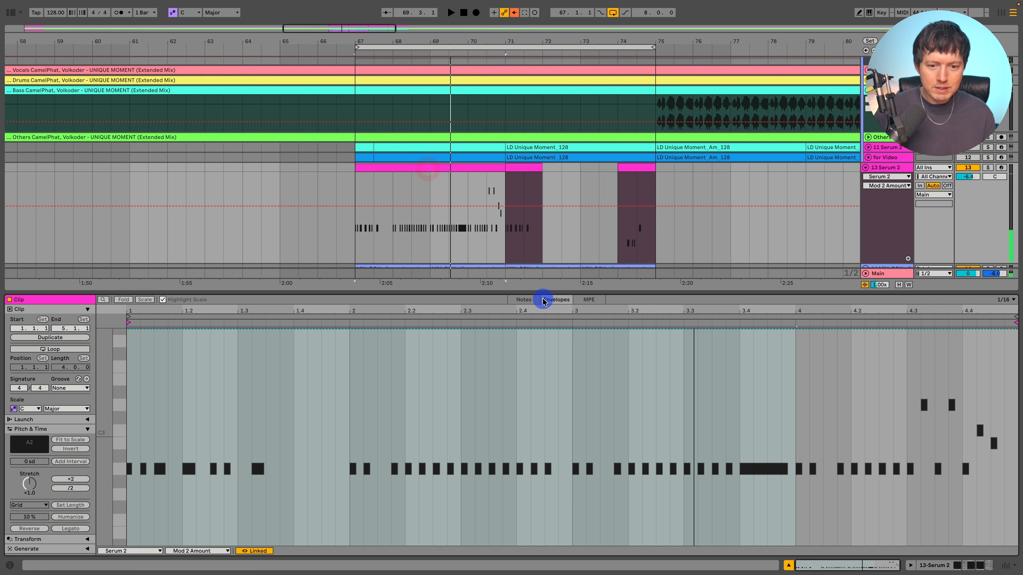
{"action": "left_click", "coordinate": [519, 300]}
{"action": "left_click_drag", "start_coordinate": [785, 403], "coordinate": [576, 387]}
{"action": "key", "text": "Delete"}
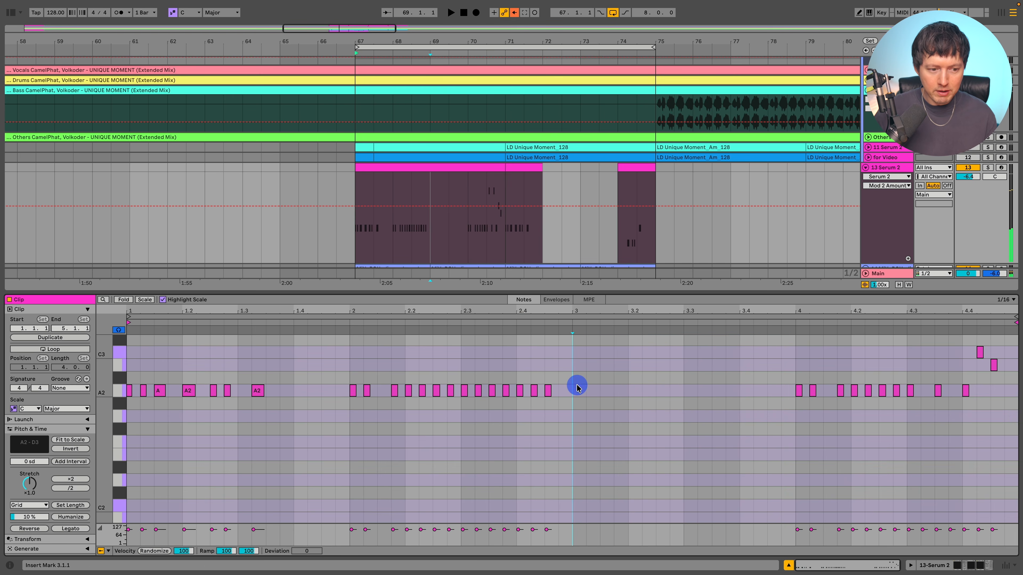
Audition the clip's second bar and delete its A2 notes at 2.2.2, 2.3.4 and 2.3.2
{"action": "left_click", "coordinate": [453, 424]}
{"action": "key", "text": "space"}
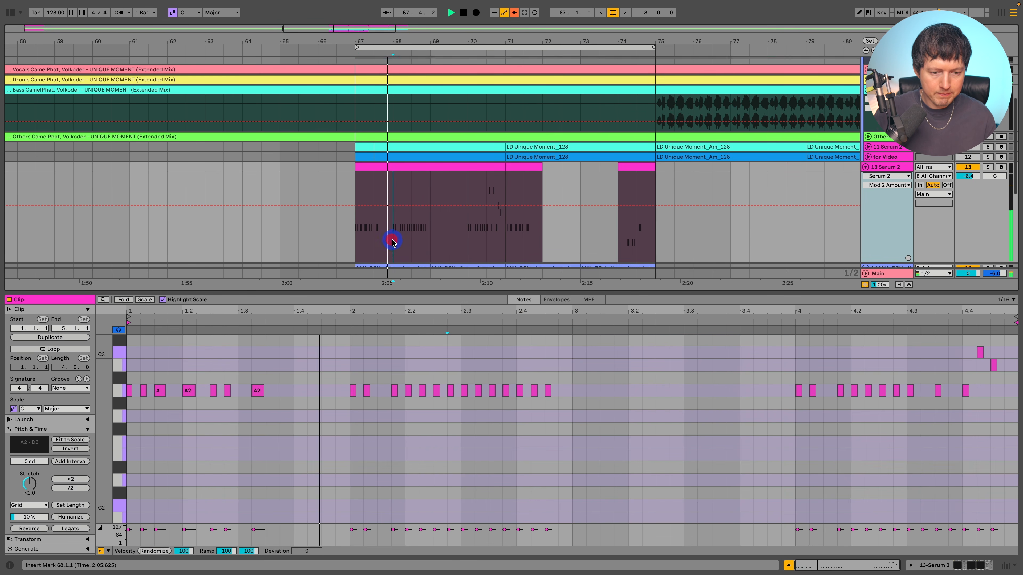
{"action": "scroll", "coordinate": [389, 237], "scroll_direction": "down", "scroll_amount": 1}
{"action": "left_click", "coordinate": [491, 417]}
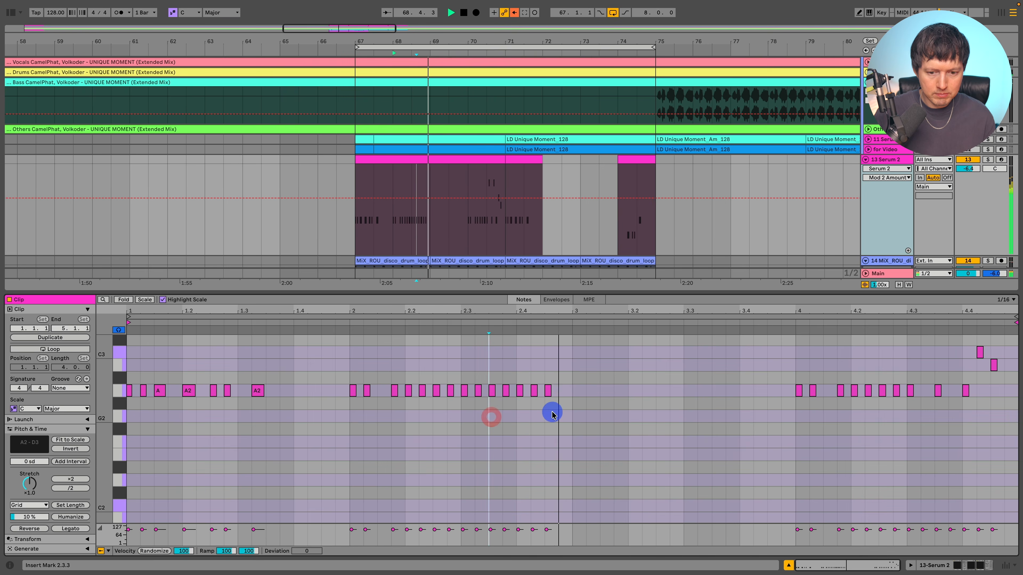
{"action": "left_click", "coordinate": [434, 53]}
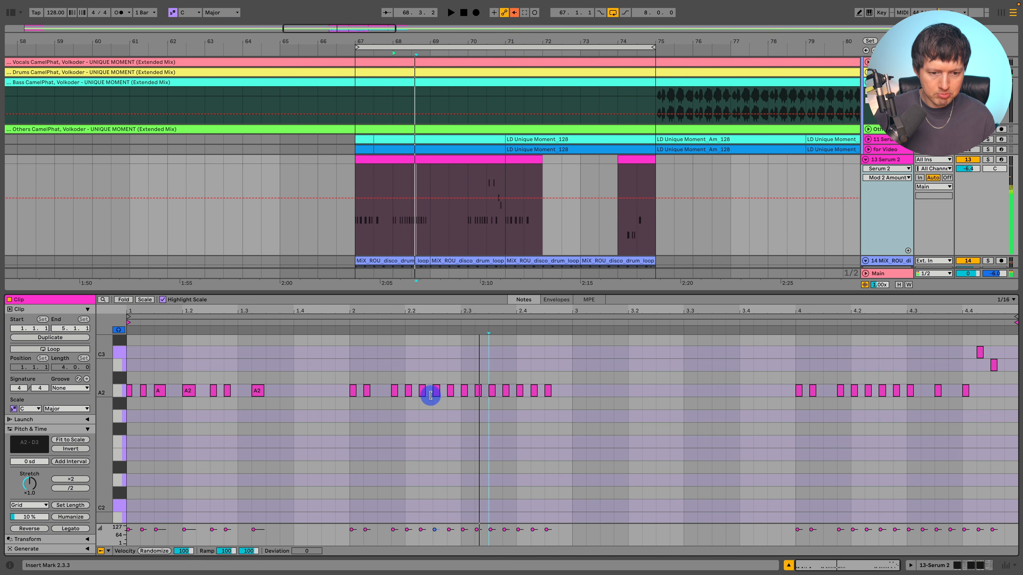
{"action": "double_click", "coordinate": [423, 390]}
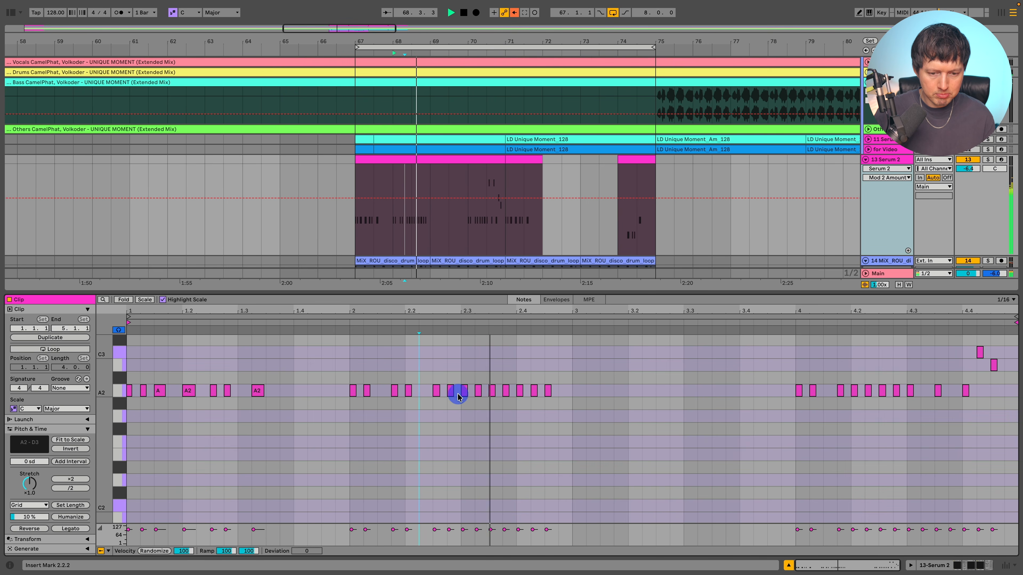
{"action": "double_click", "coordinate": [506, 392]}
{"action": "double_click", "coordinate": [478, 391]}
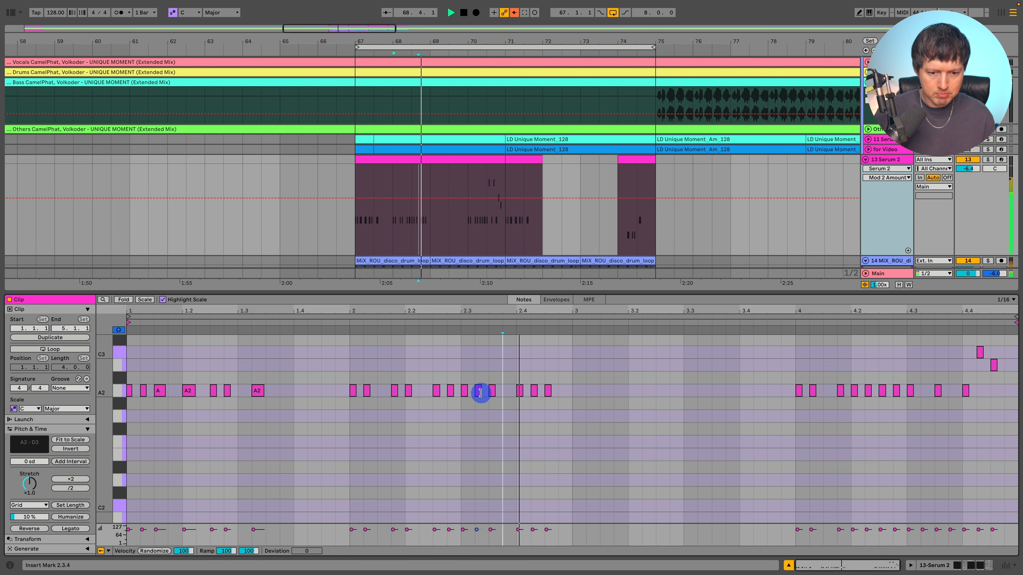
Listen to the thinned-out bass pattern from bars 67 and 68
{"action": "key", "text": "space"}
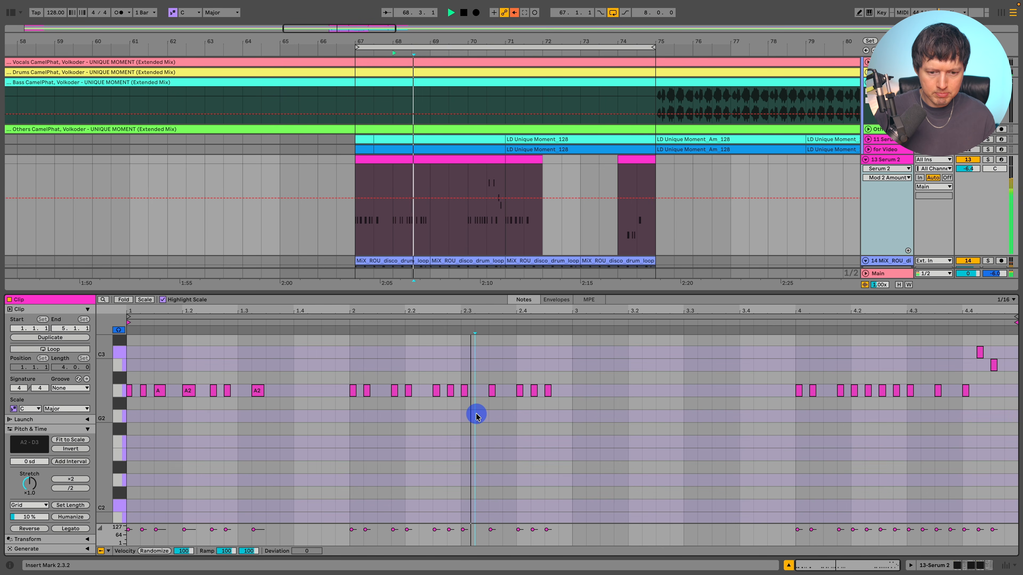
{"action": "left_click", "coordinate": [430, 222]}
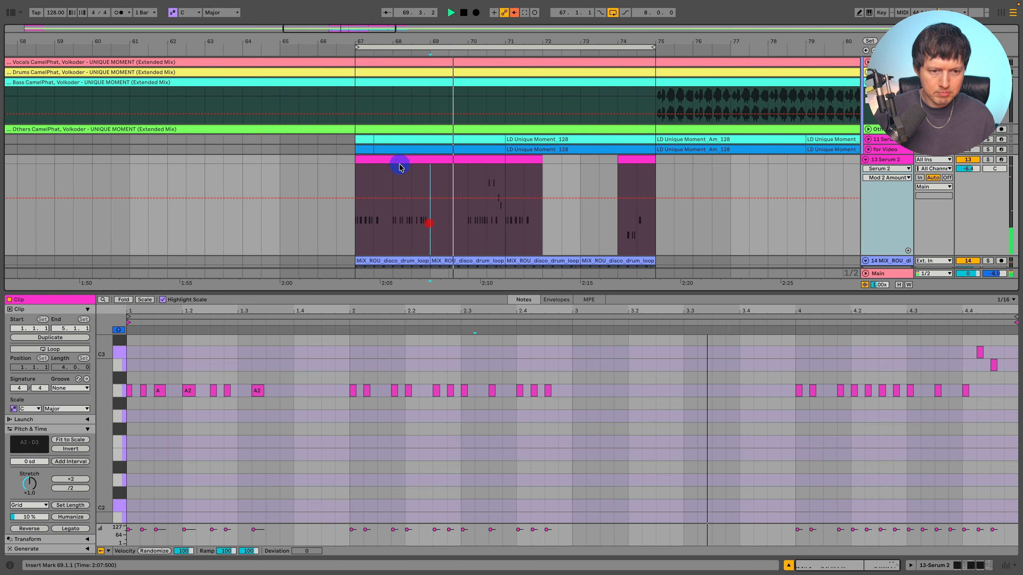
{"action": "left_click", "coordinate": [358, 226]}
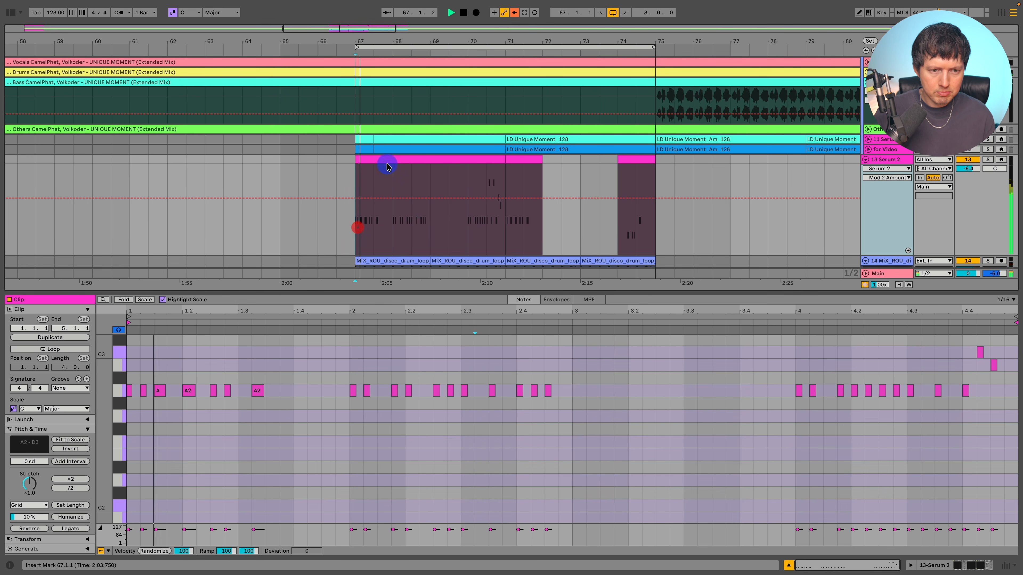
{"action": "left_click", "coordinate": [394, 179]}
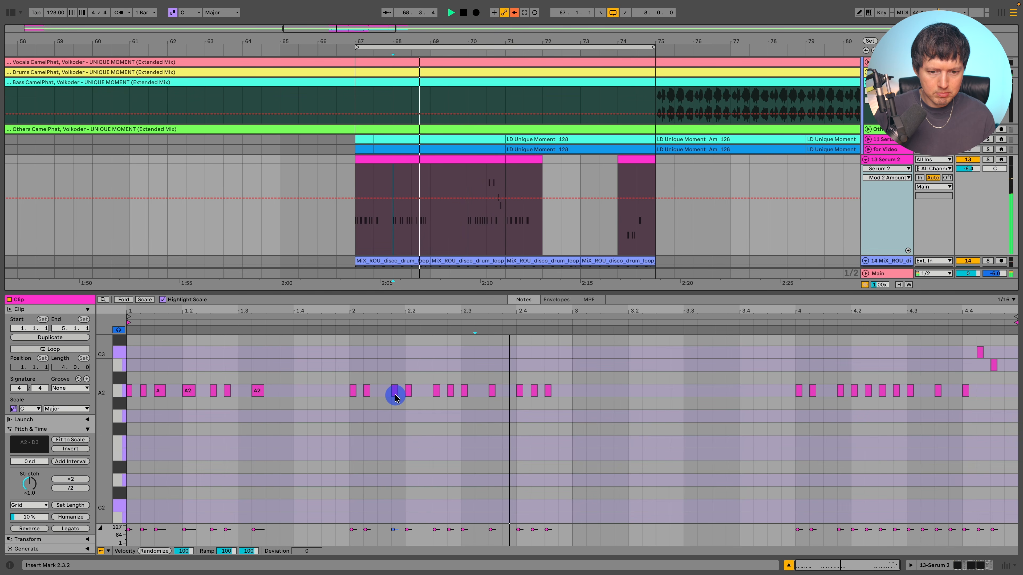
Split track 13's long clip at bar 69 and select the part from bar 67 to 69
{"action": "left_click", "coordinate": [427, 176]}
{"action": "key", "text": "super+e"}
{"action": "left_click", "coordinate": [419, 160]}
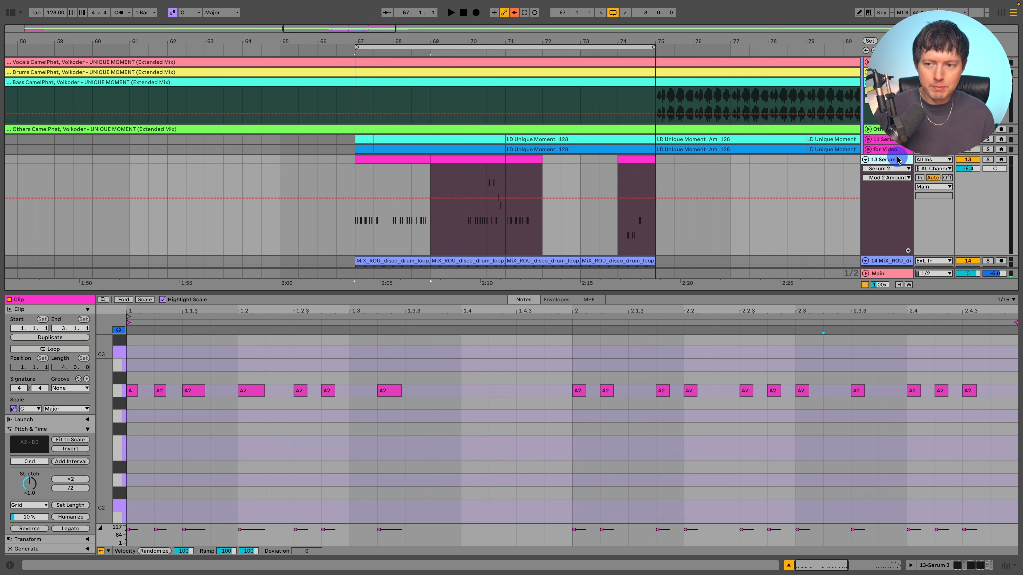
Open track 13's Serum 2, raise the NoteOn Rand (Discrete) amount on A WT Pos to its maximum, and start playback
{"action": "left_click", "coordinate": [963, 568]}
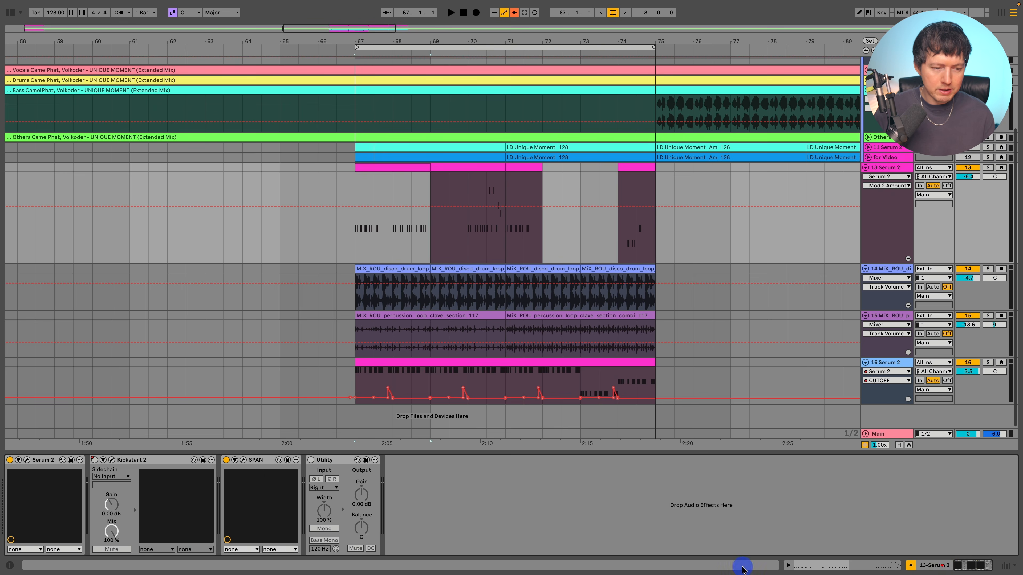
{"action": "left_click", "coordinate": [27, 463]}
{"action": "left_click_drag", "start_coordinate": [365, 166], "coordinate": [471, 169]}
{"action": "key", "text": "space"}
Close the Serum 2 window and duplicate track 13's bar 67 clip to bar 69
{"action": "left_click", "coordinate": [182, 74]}
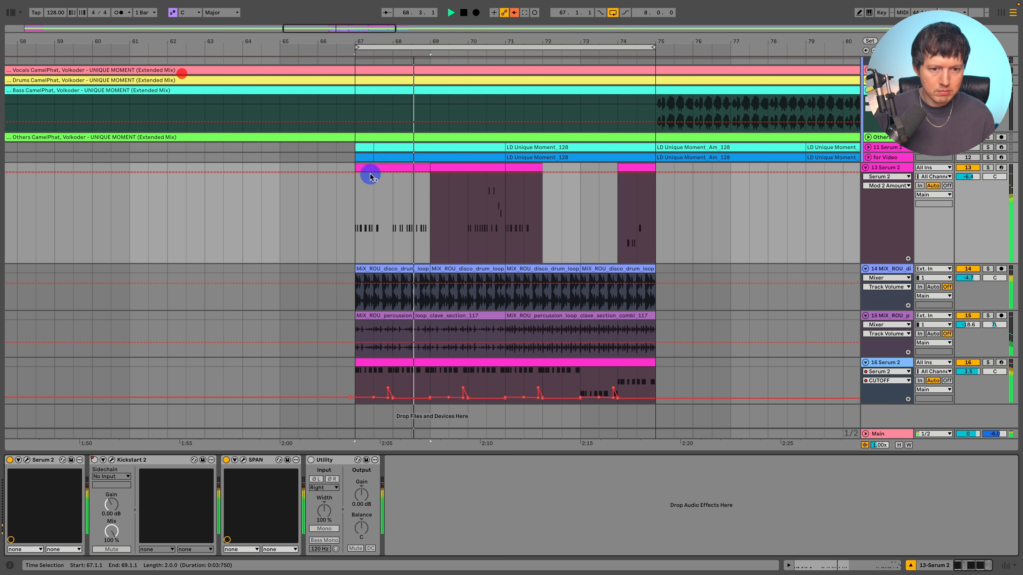
{"action": "left_click", "coordinate": [401, 167]}
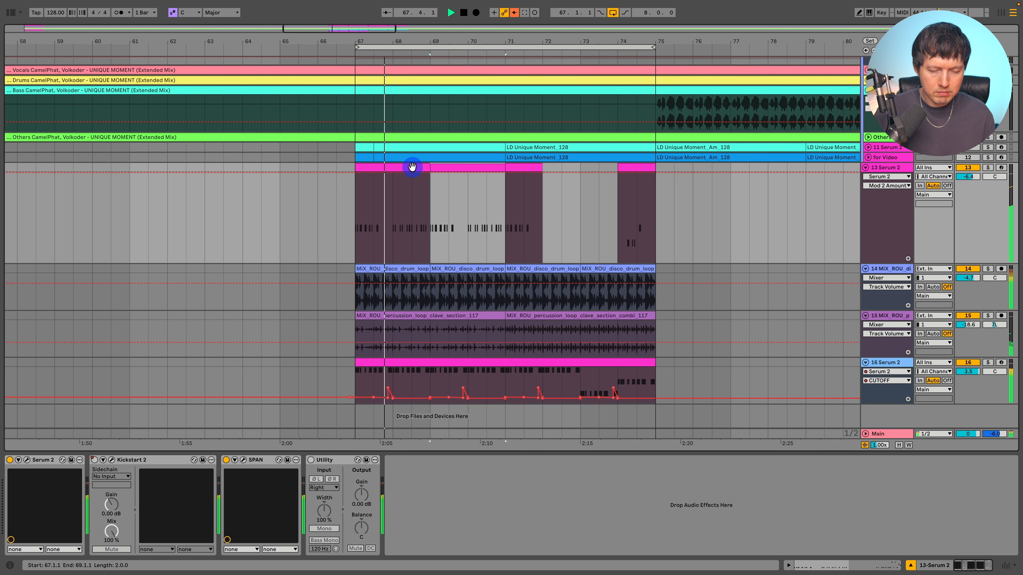
In the bar 67 clip, add an A2 note at 2.1.3 and delete the A2 note at 2.1.4
{"action": "double_click", "coordinate": [412, 167]}
{"action": "scroll", "coordinate": [661, 421], "scroll_direction": "right", "scroll_amount": 5}
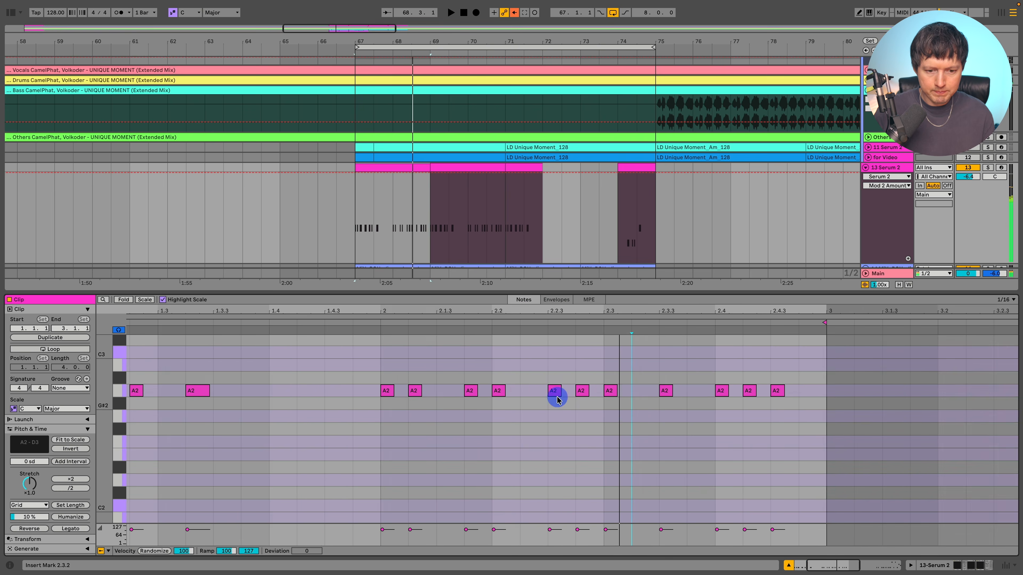
{"action": "left_click", "coordinate": [446, 391]}
{"action": "left_click_drag", "start_coordinate": [463, 391], "coordinate": [450, 391]}
{"action": "left_click", "coordinate": [466, 392]}
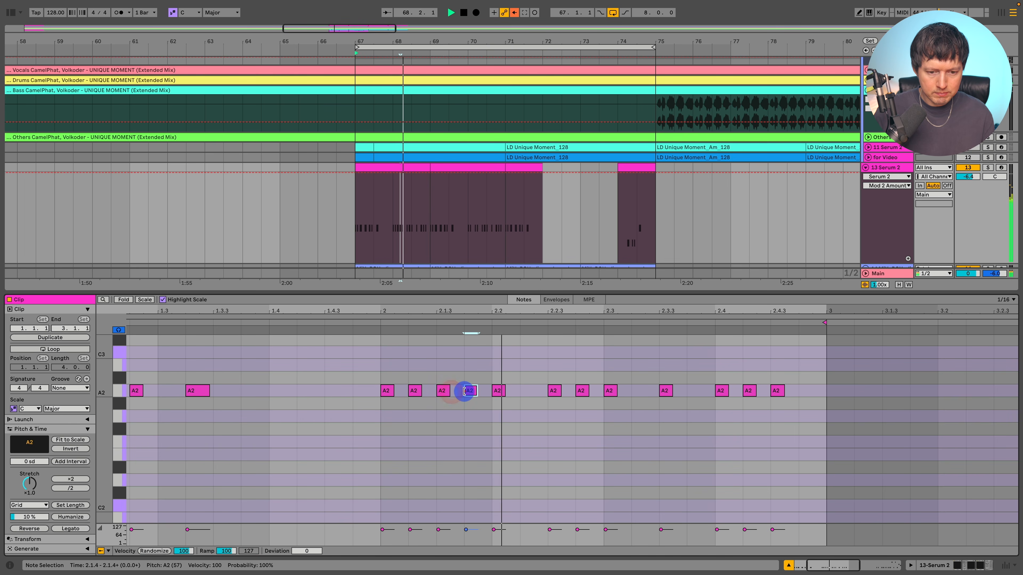
{"action": "key", "text": "Delete"}
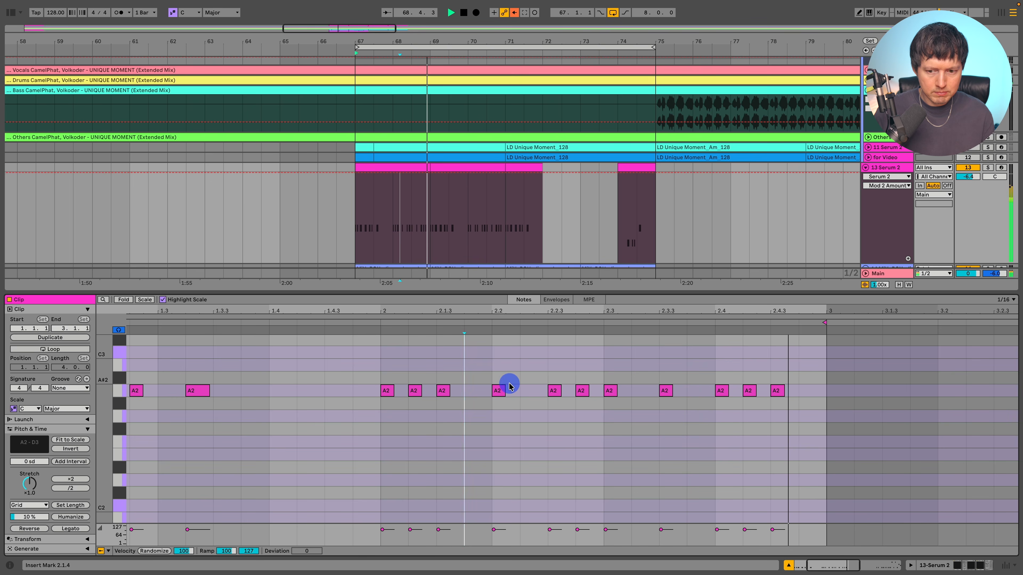
Show the notes of the bar 69 clip and place the insert marker at bar 68 on track 13
{"action": "left_click", "coordinate": [455, 169]}
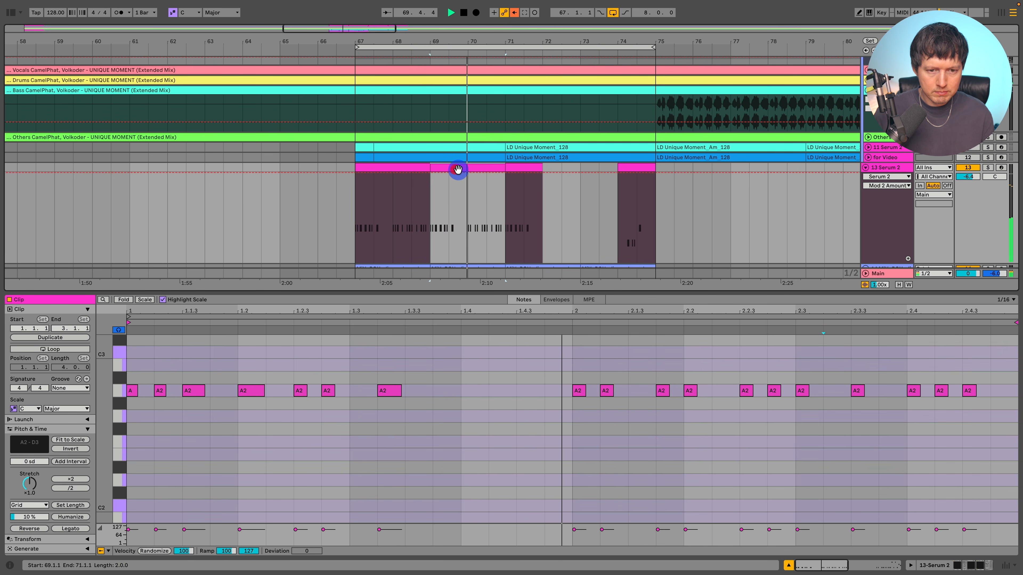
{"action": "left_click", "coordinate": [393, 187]}
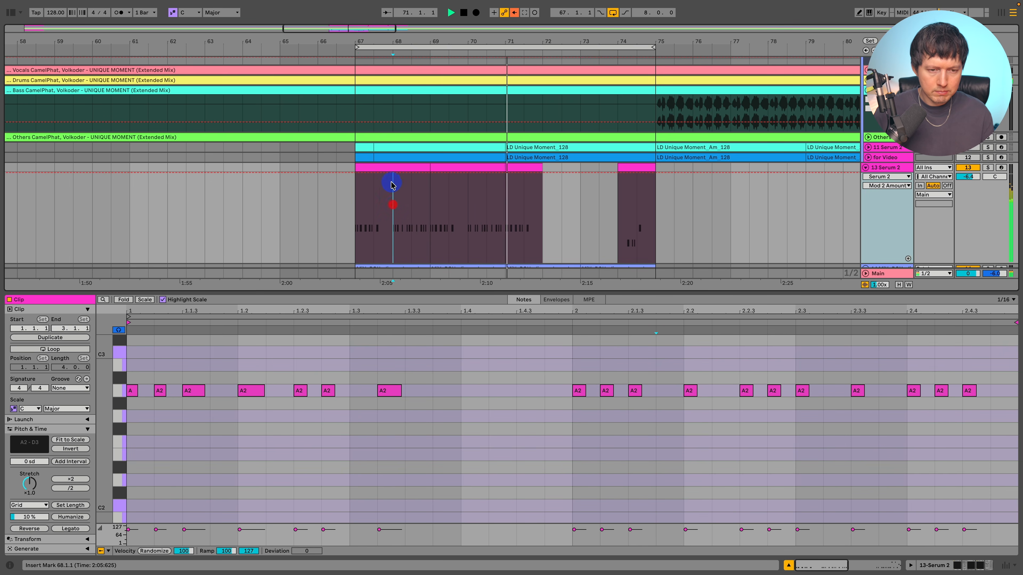